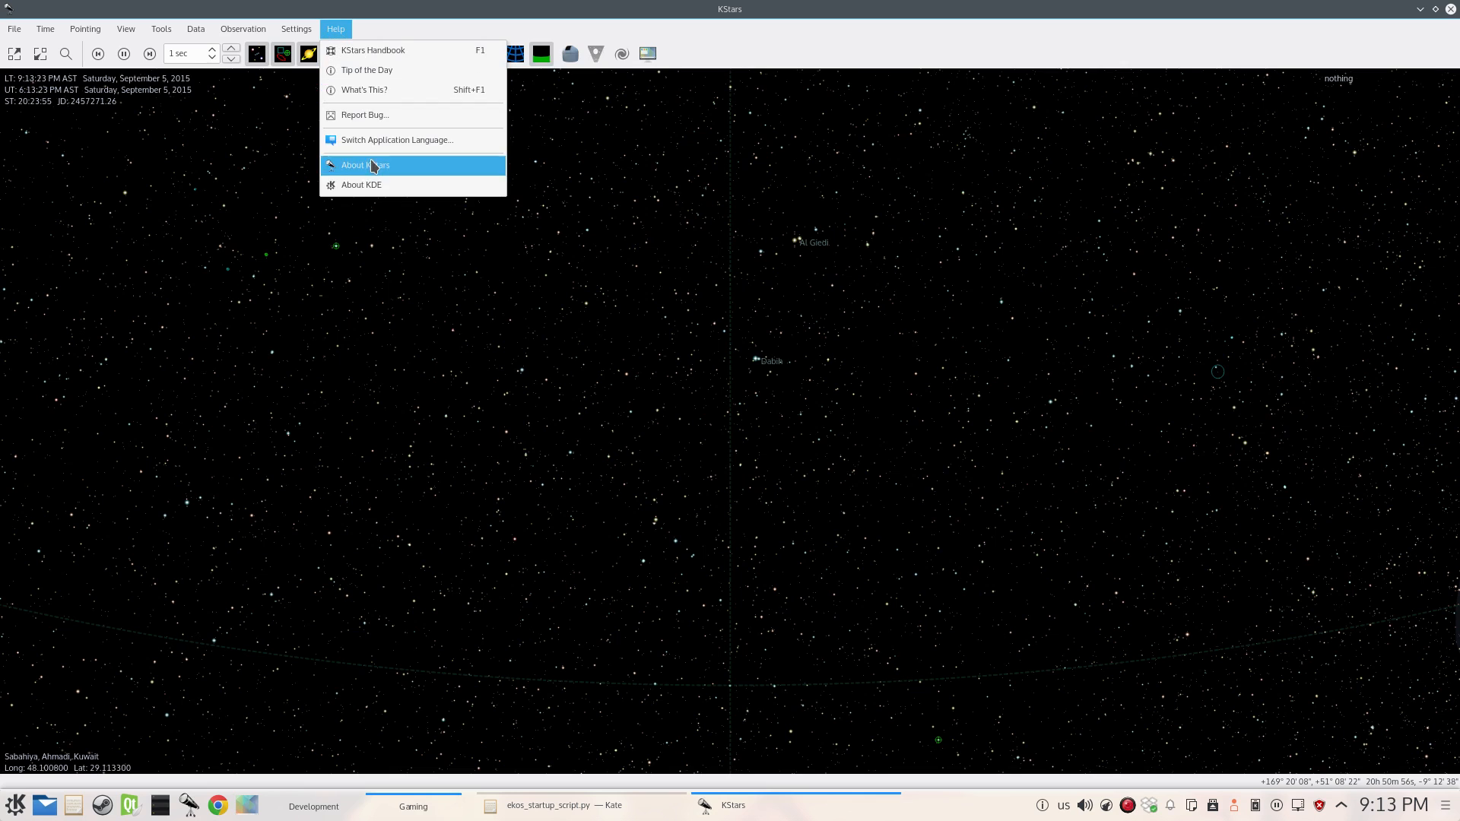
- Check the installed version in the About KStars information
left_click(375, 165)
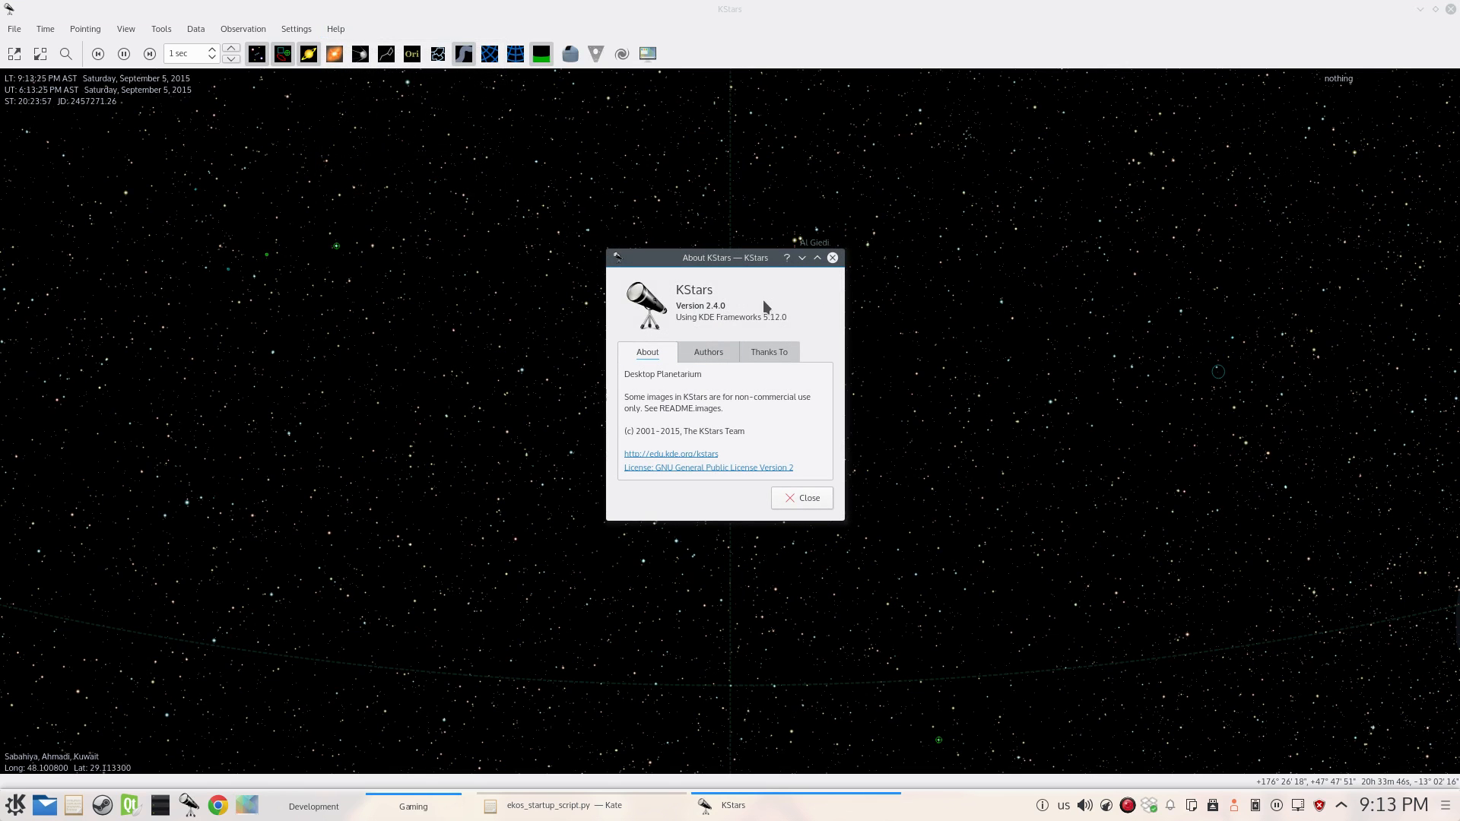
left_click(833, 258)
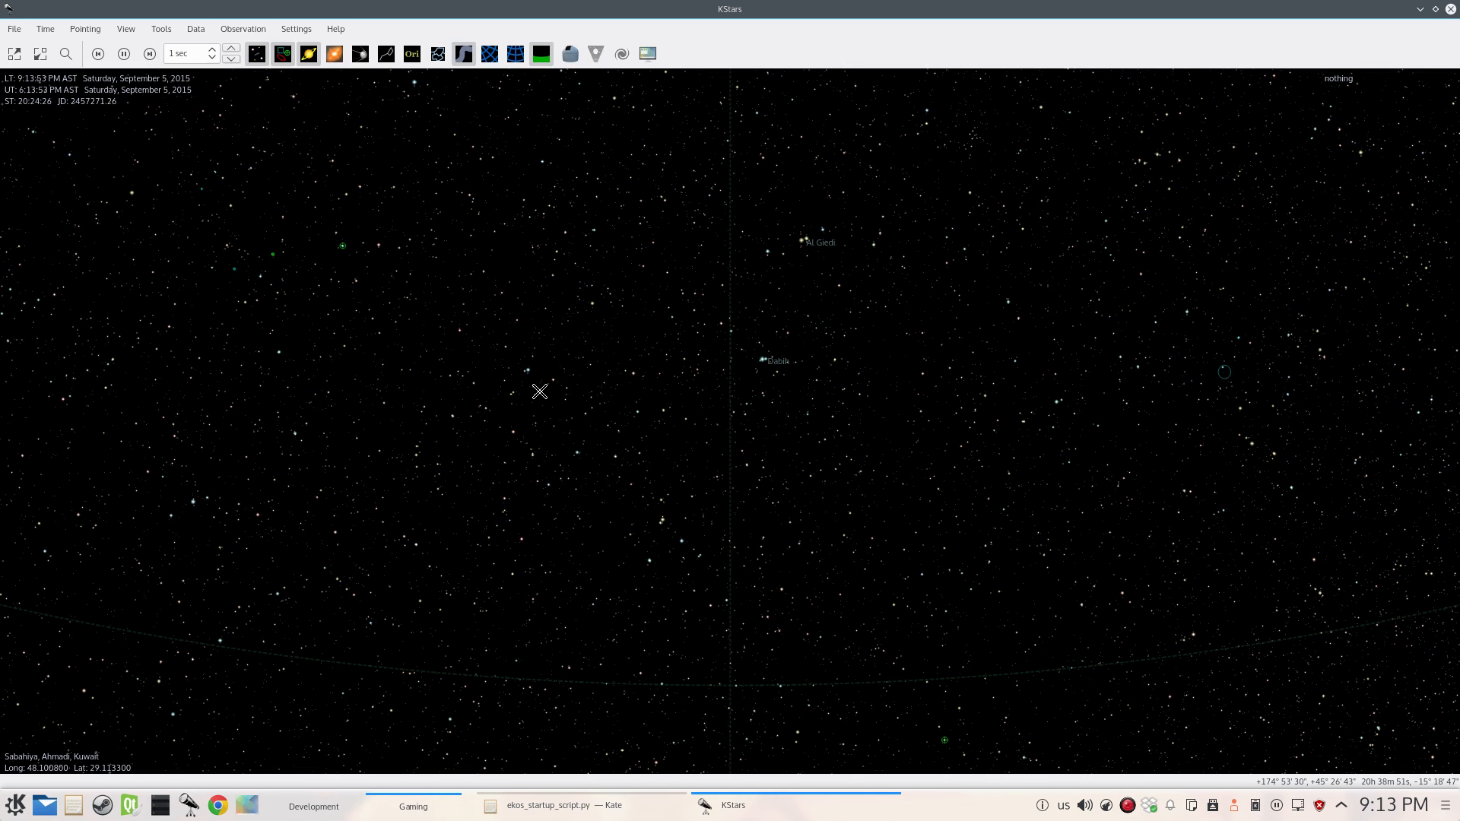
left_click_drag(608, 424, 552, 346)
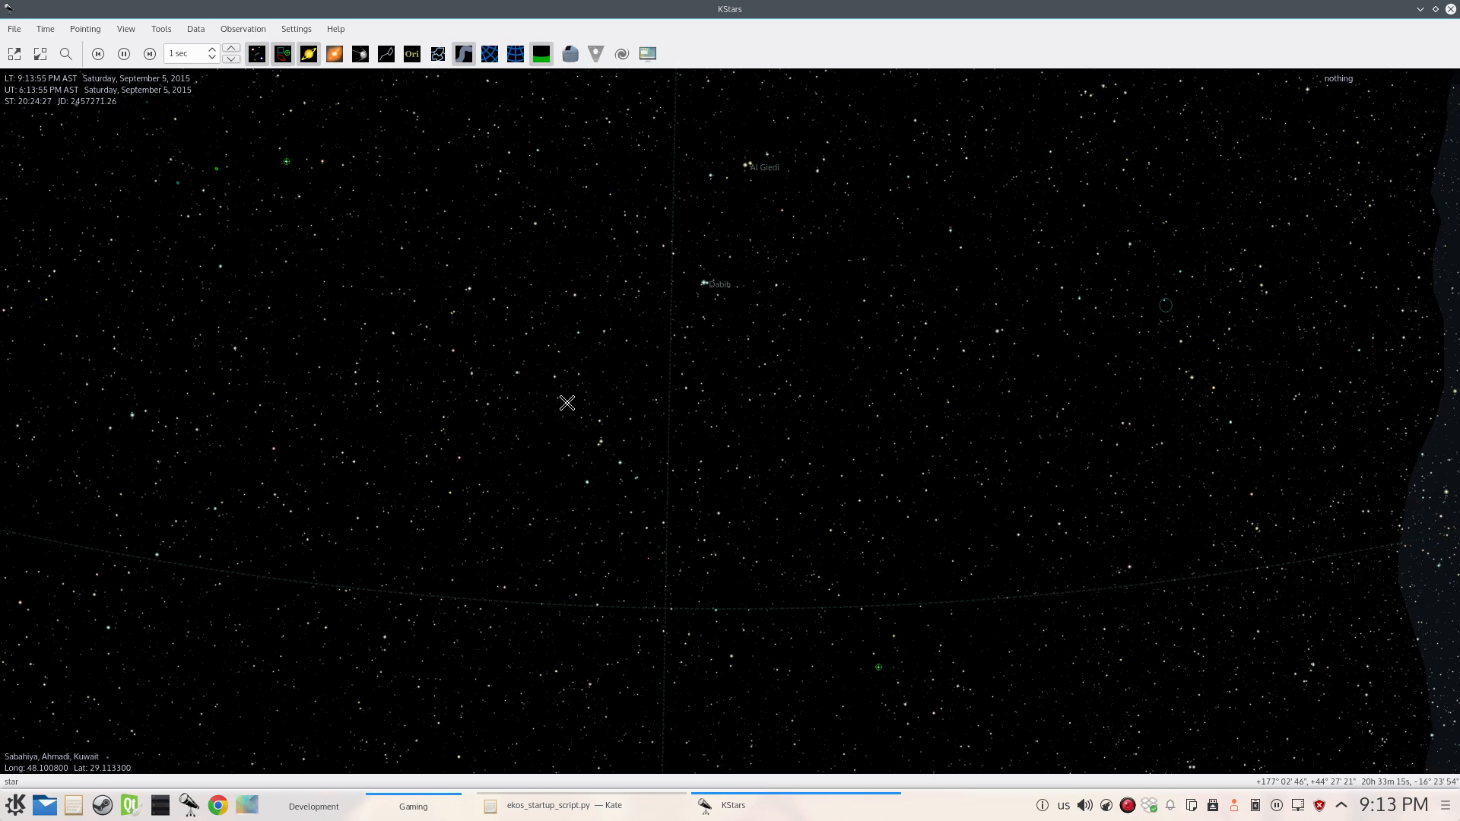
scroll(581, 420, "down", 3)
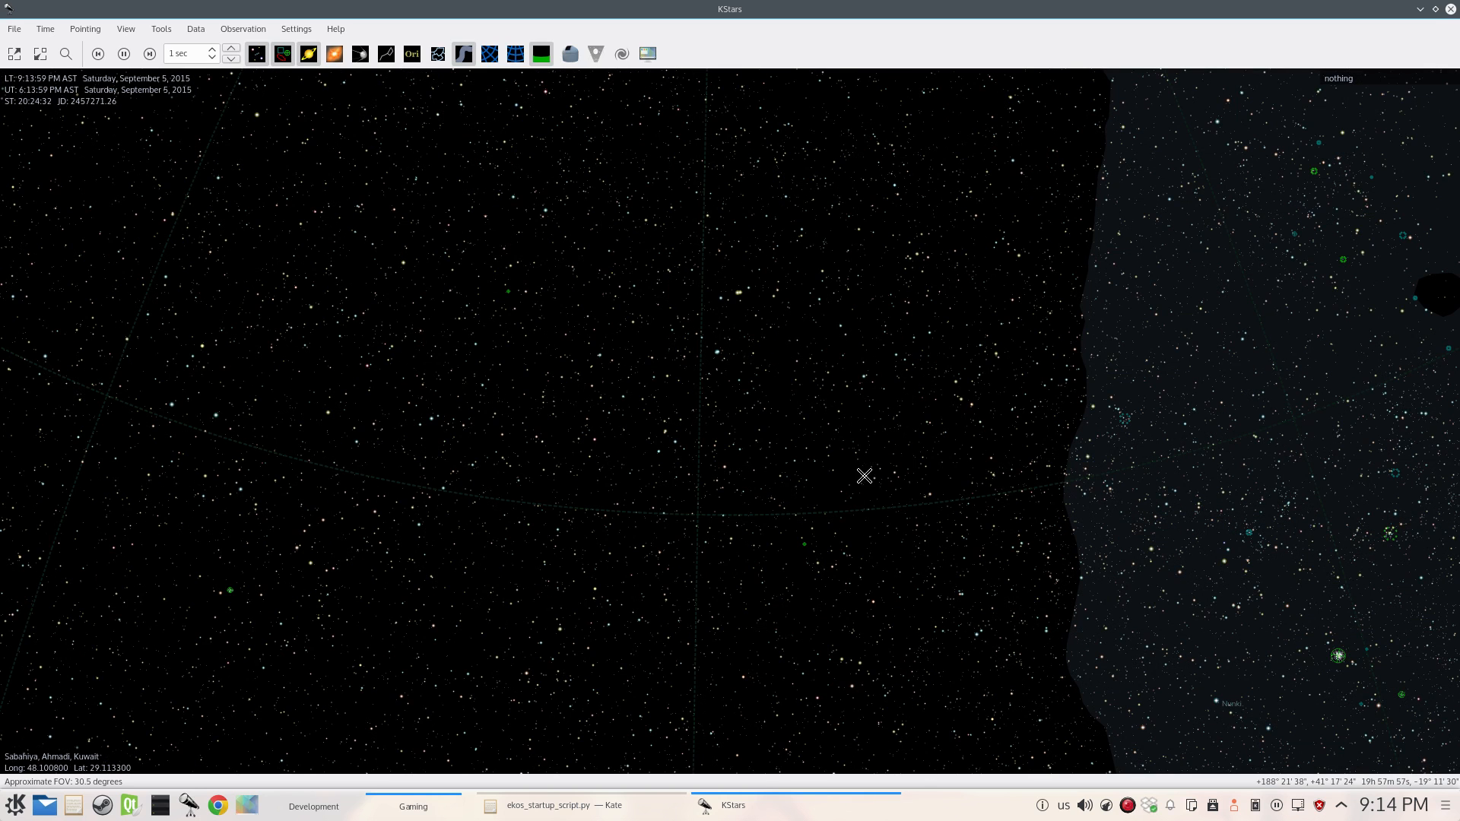
left_click_drag(865, 476, 818, 461)
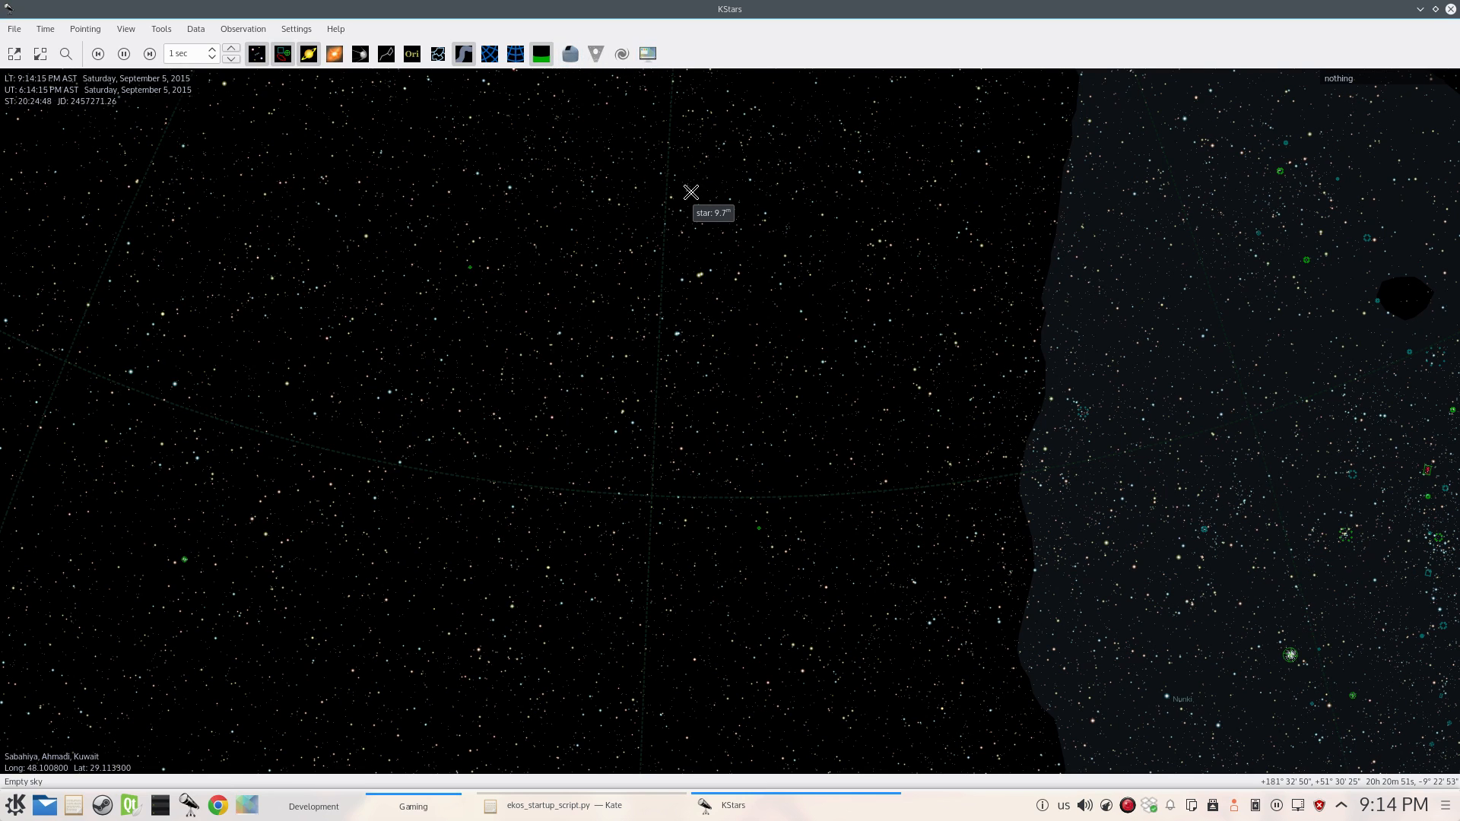
left_click(571, 55)
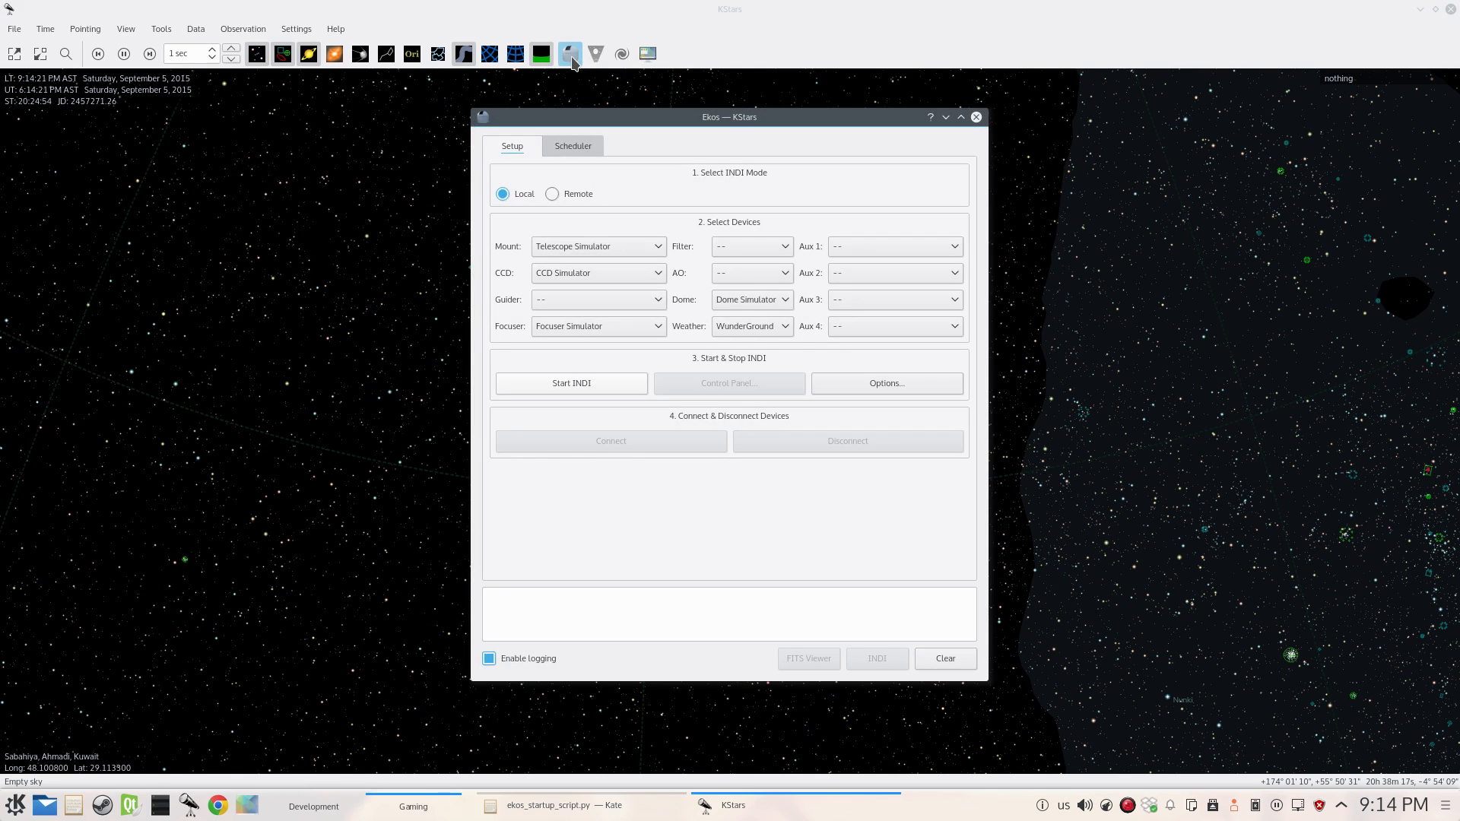
left_click(571, 55)
left_click(571, 55)
left_click(977, 118)
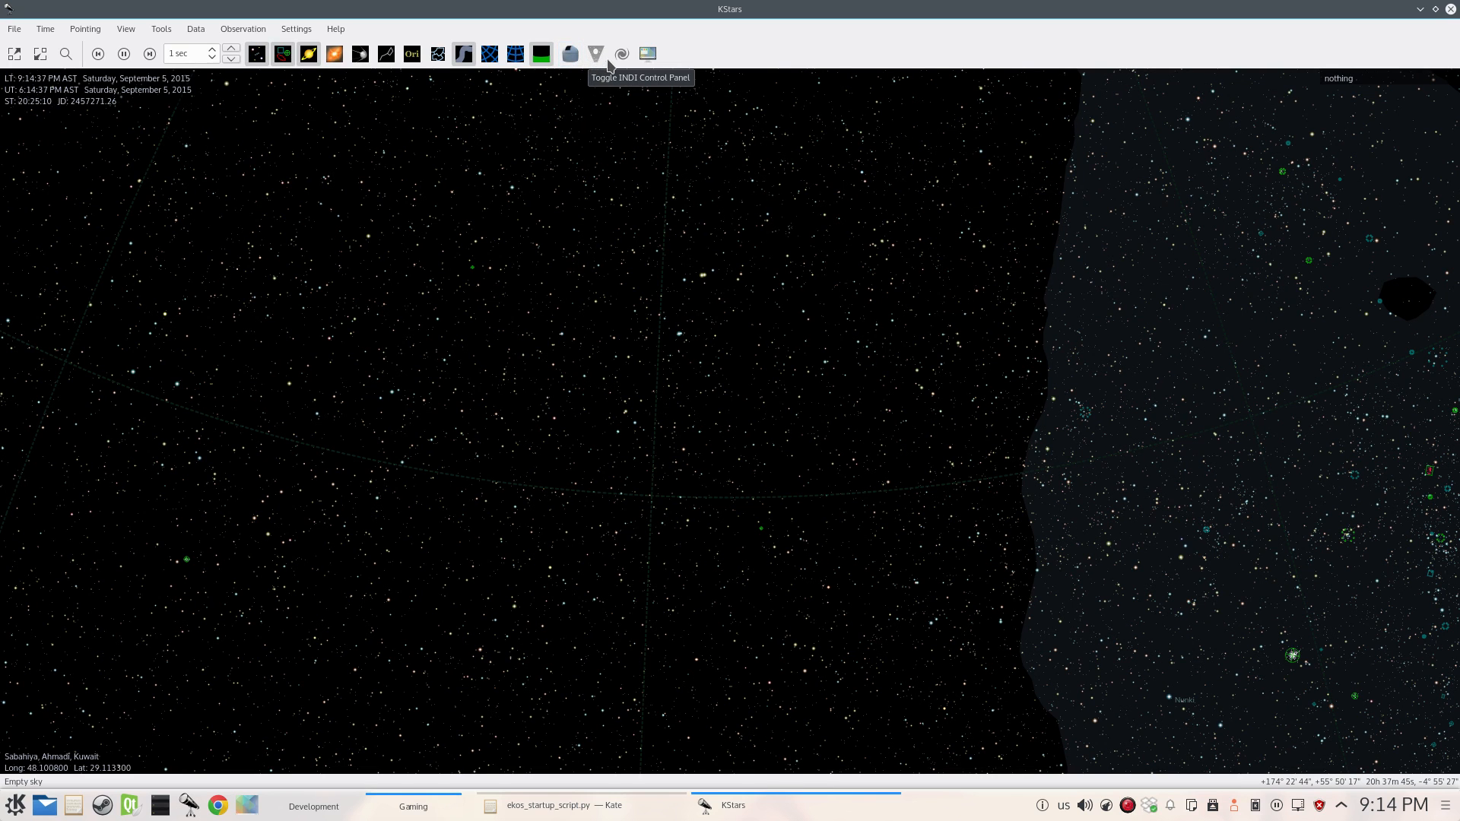
left_click(647, 53)
left_click(877, 167)
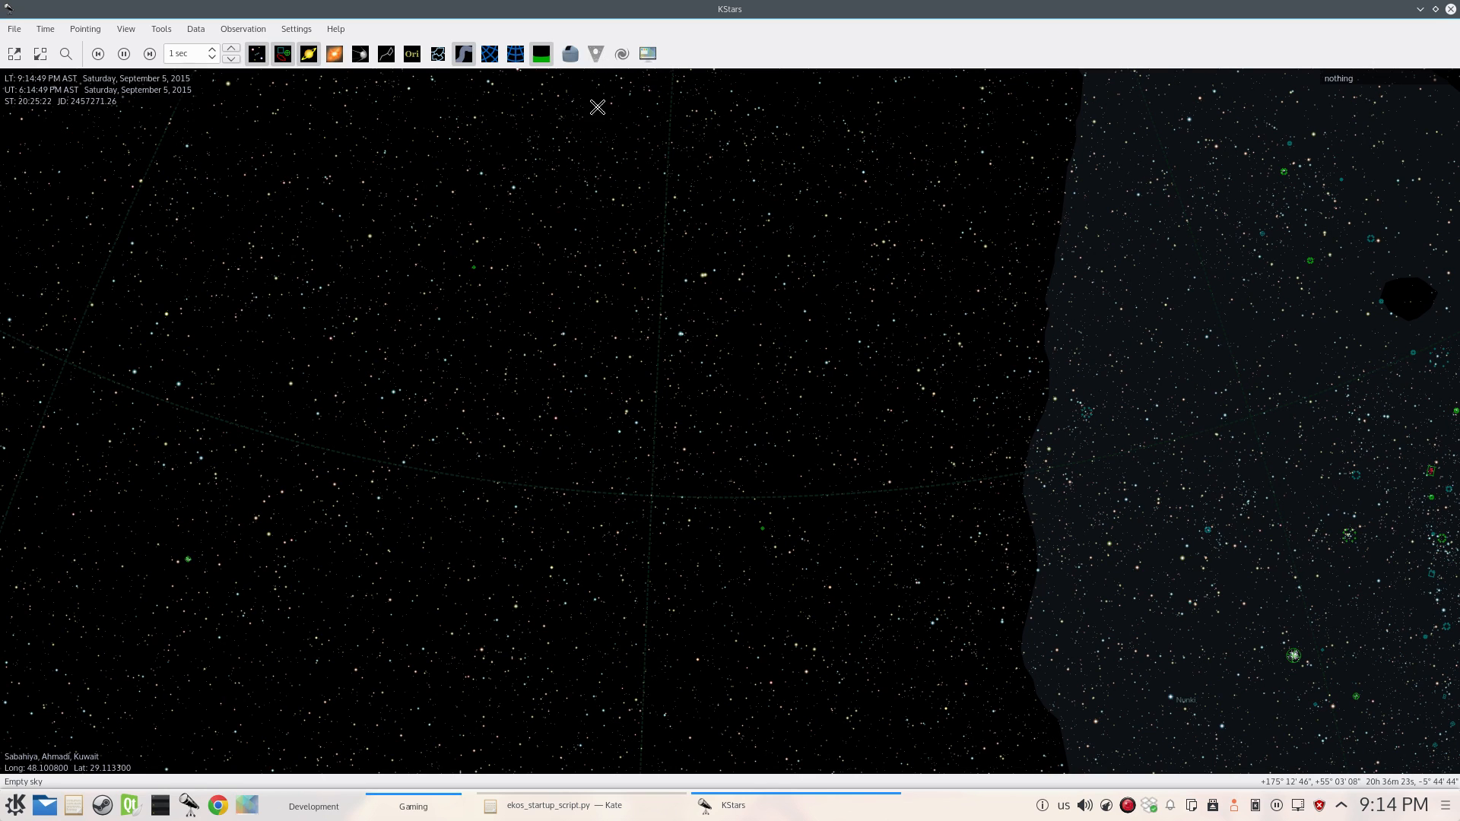
- Open Ekos and review the available weather station drivers, keeping WunderGround selected
left_click(568, 56)
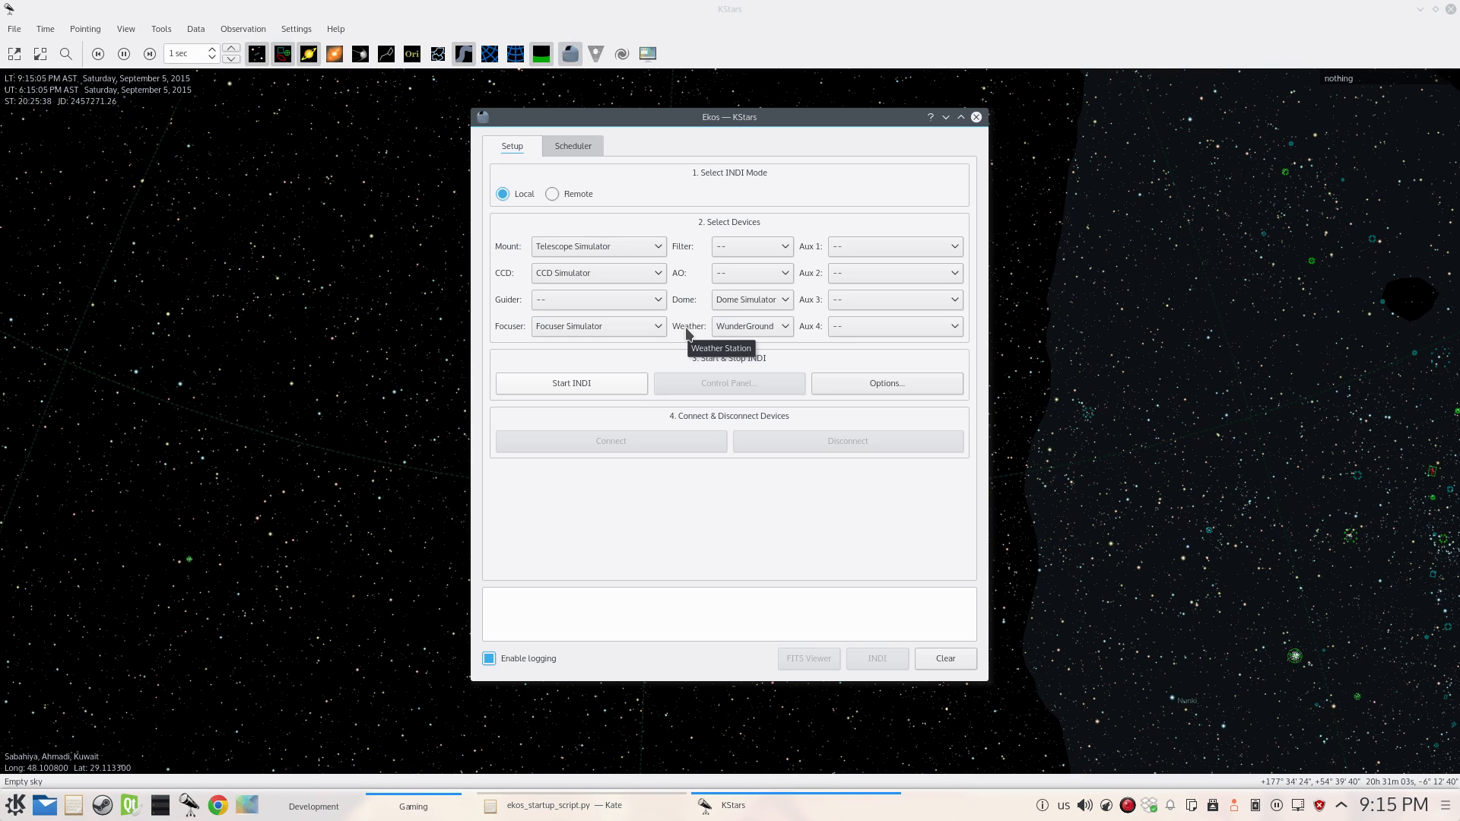
left_click(757, 328)
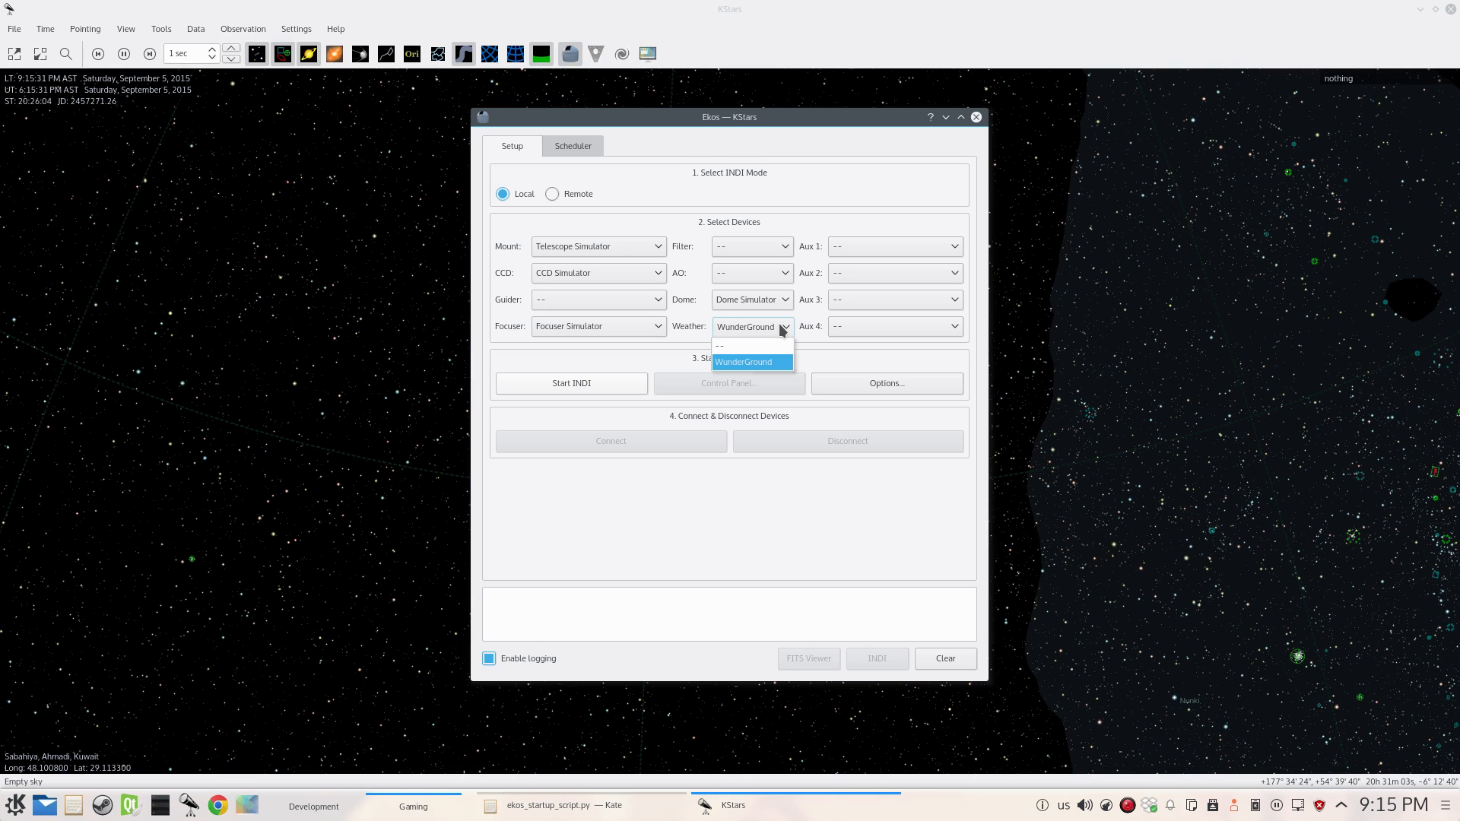
left_click(781, 329)
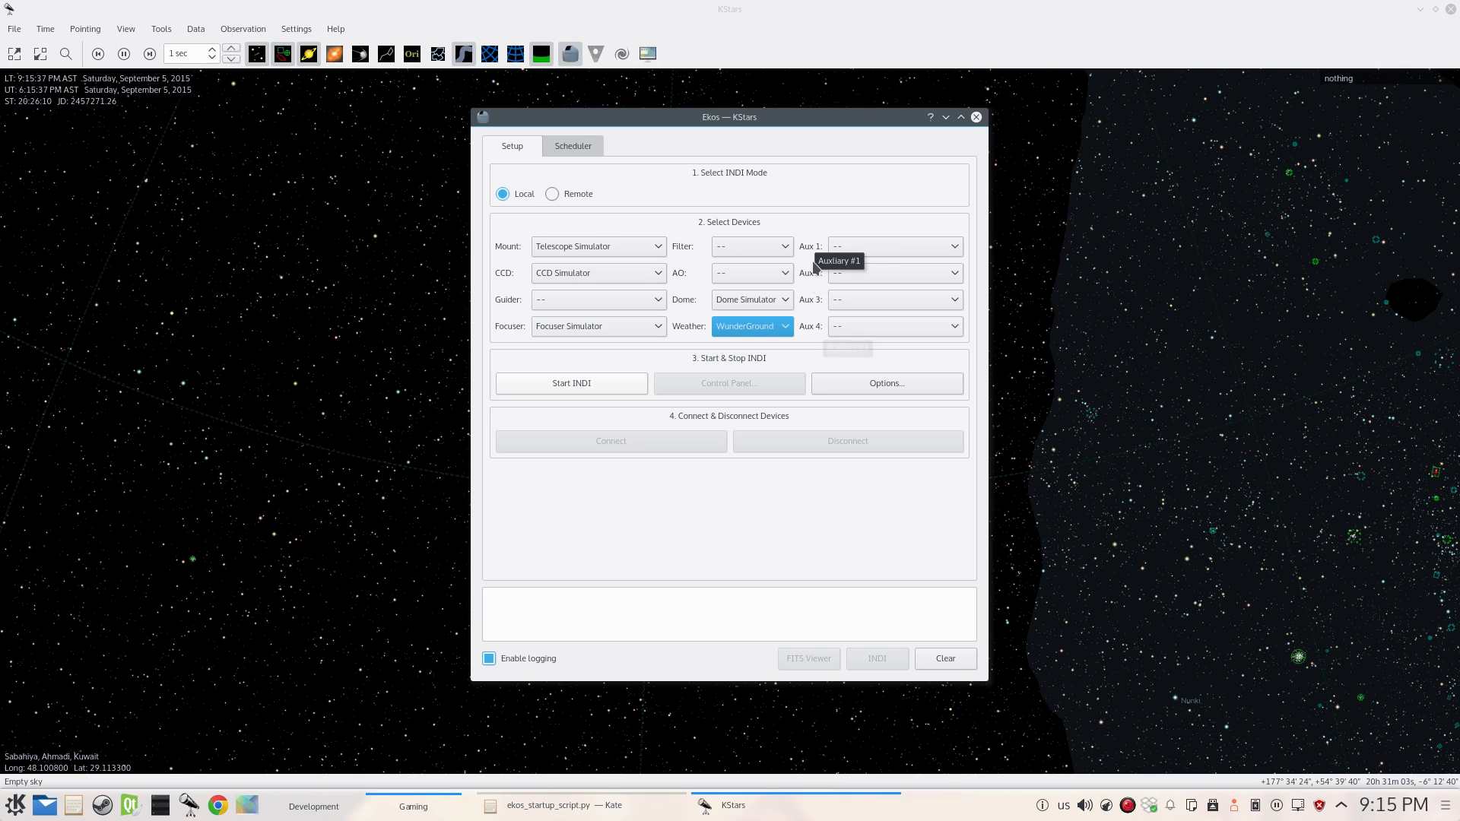
- Browse the drivers available for the Aux 4 device and recheck the weather station driver list
left_click(896, 326)
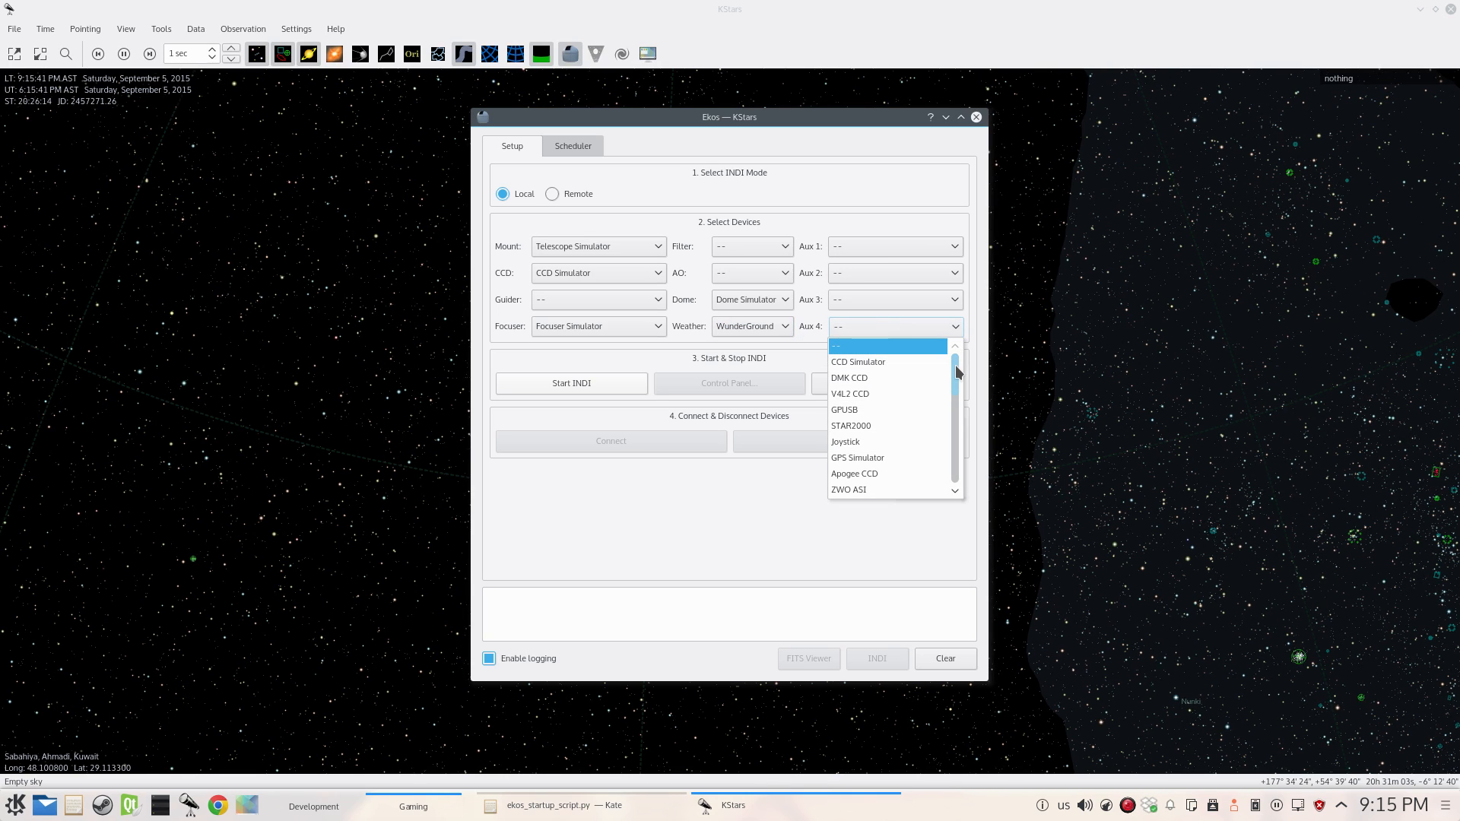
left_click_drag(957, 372, 962, 424)
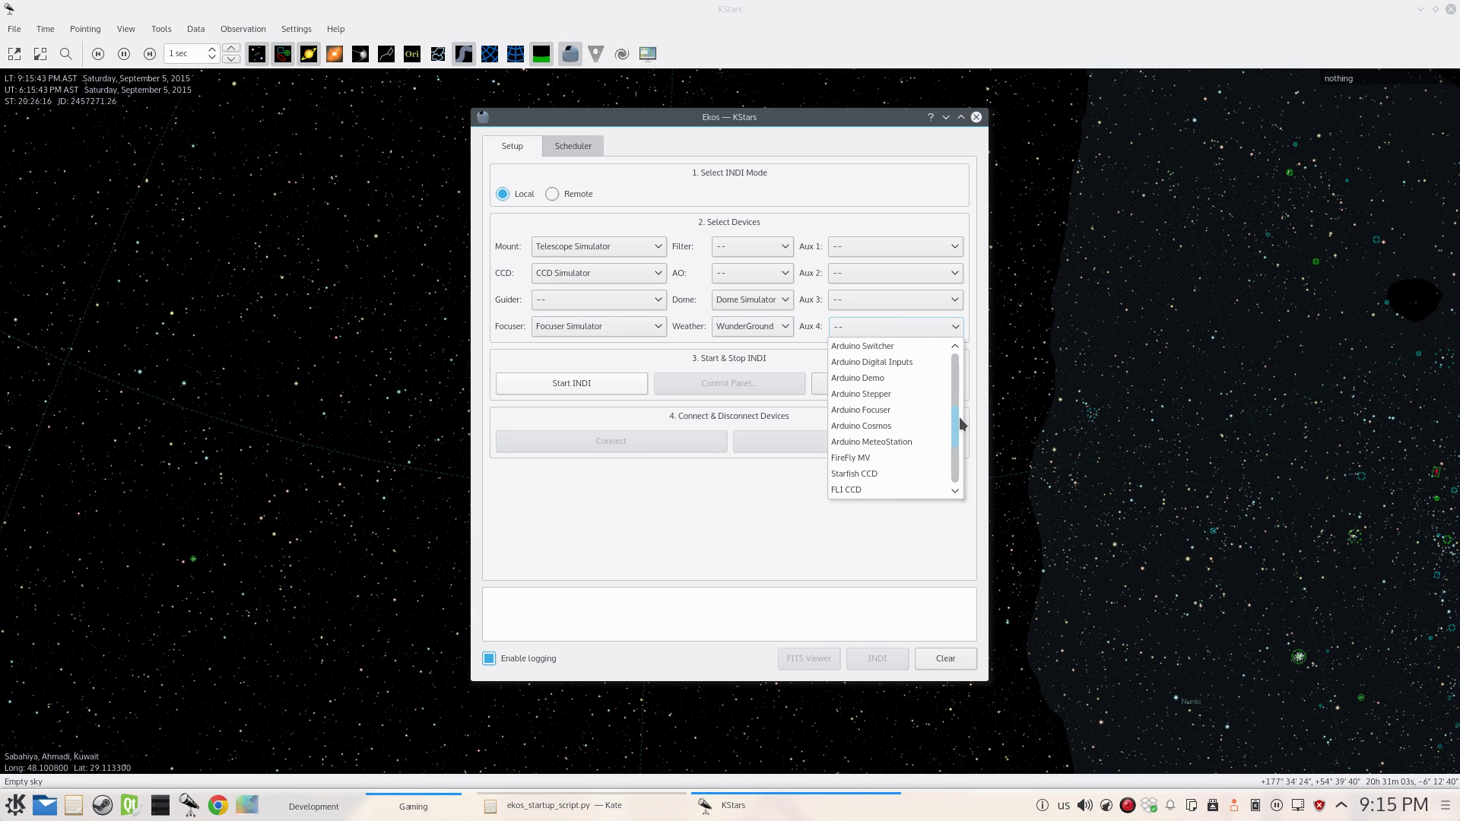
scroll(963, 423, "up", 5)
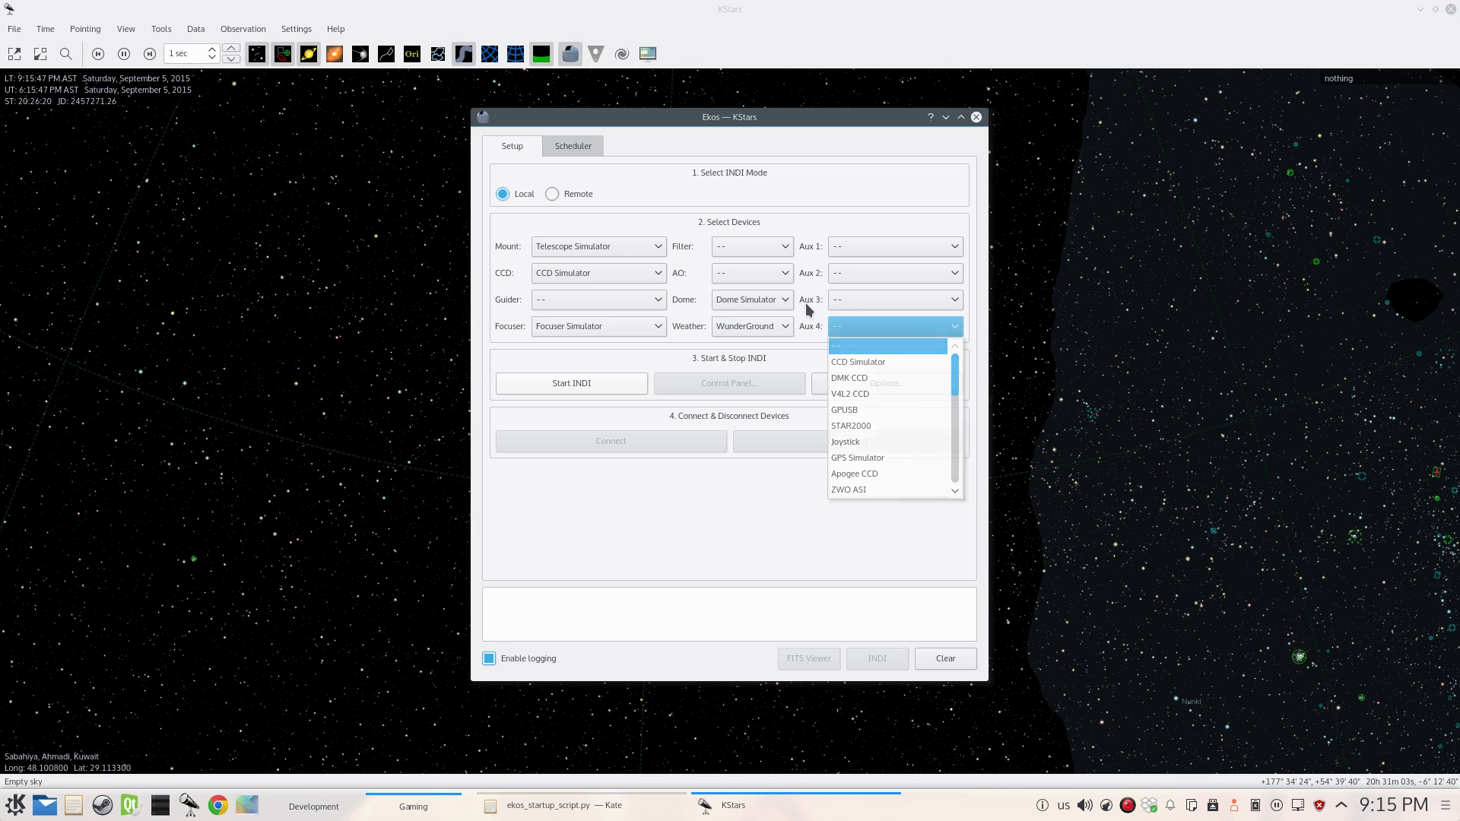
left_click(830, 352)
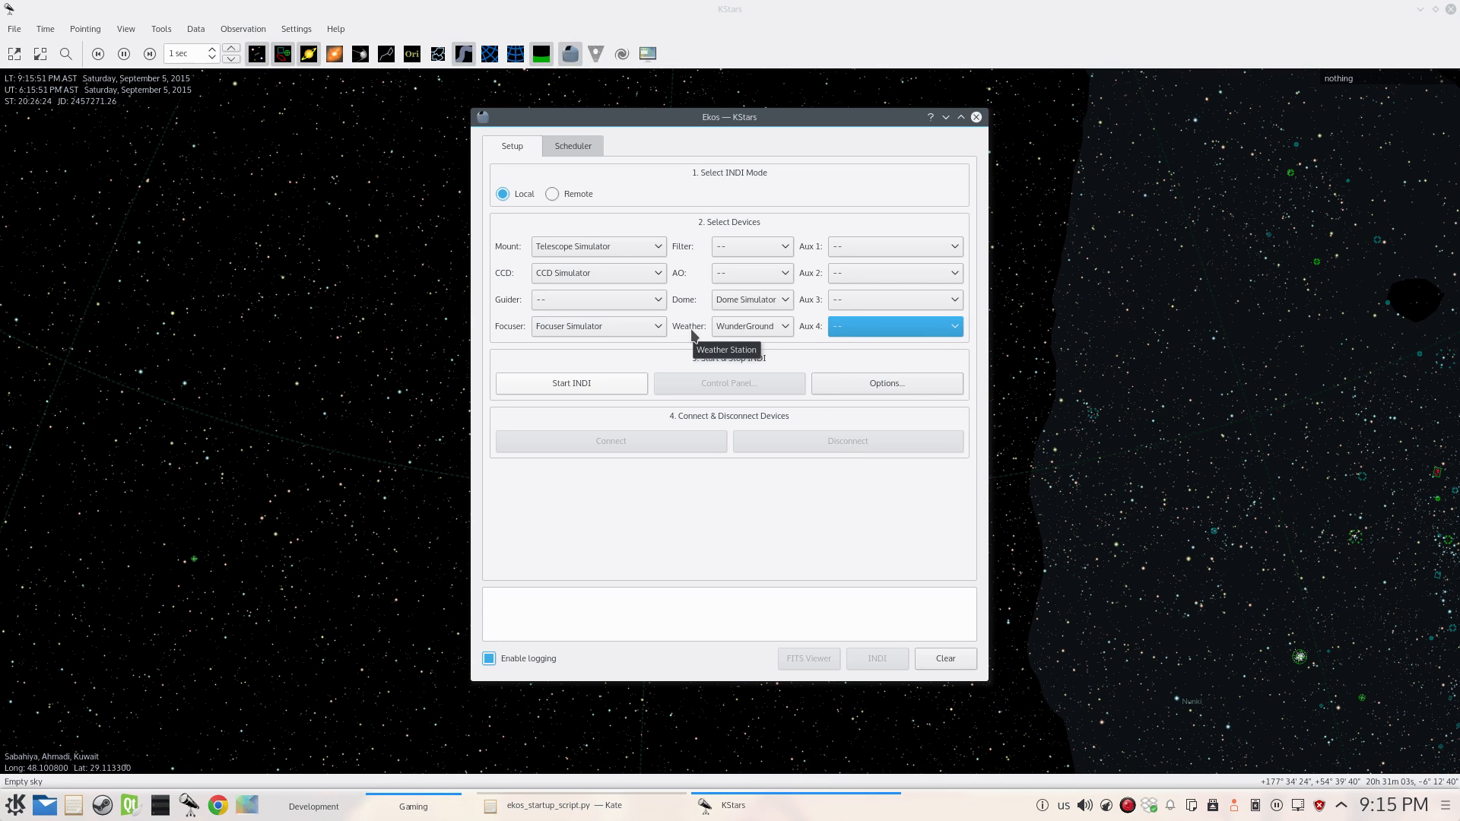
left_click(761, 331)
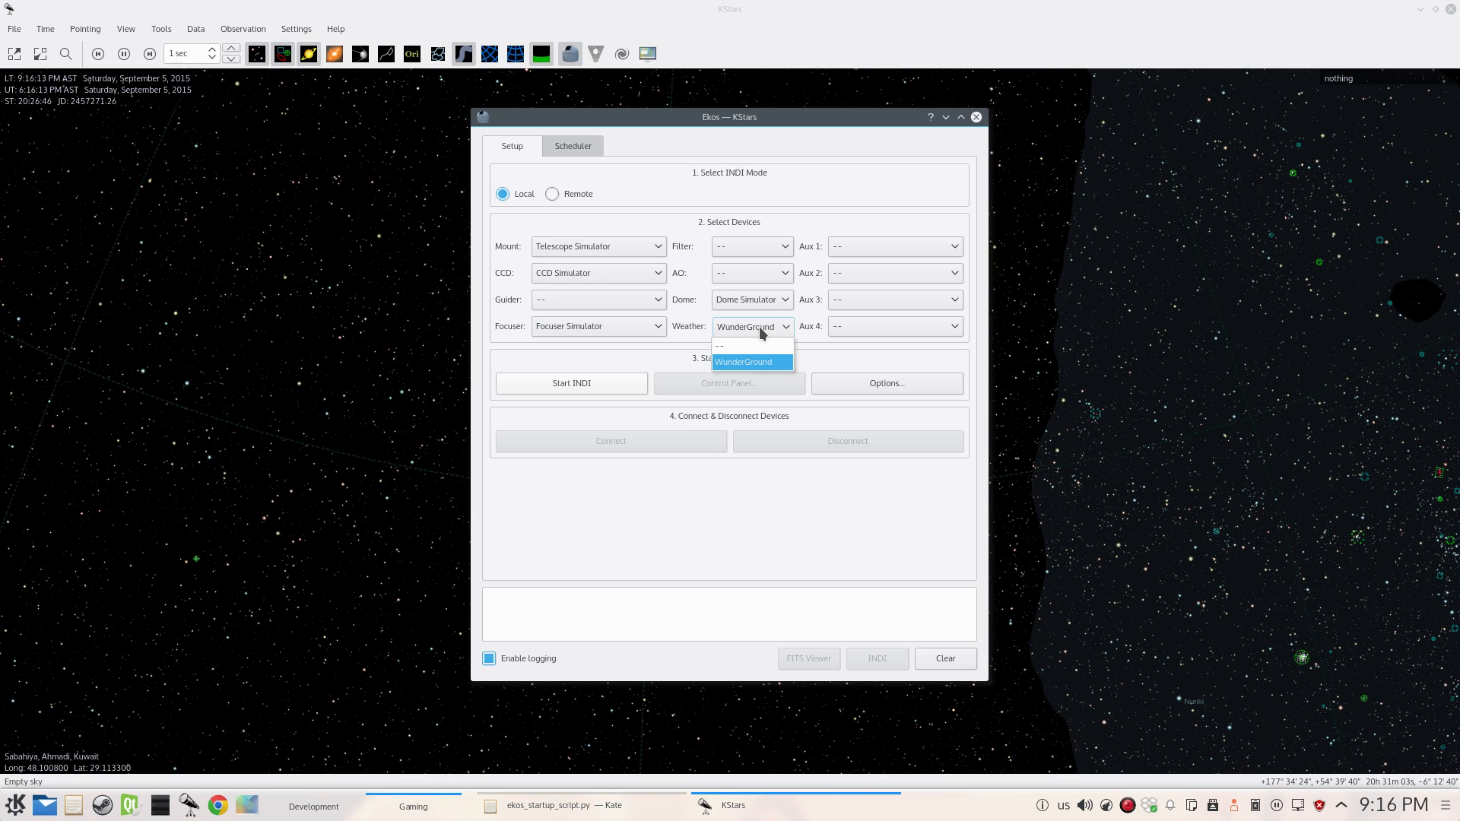
left_click(760, 332)
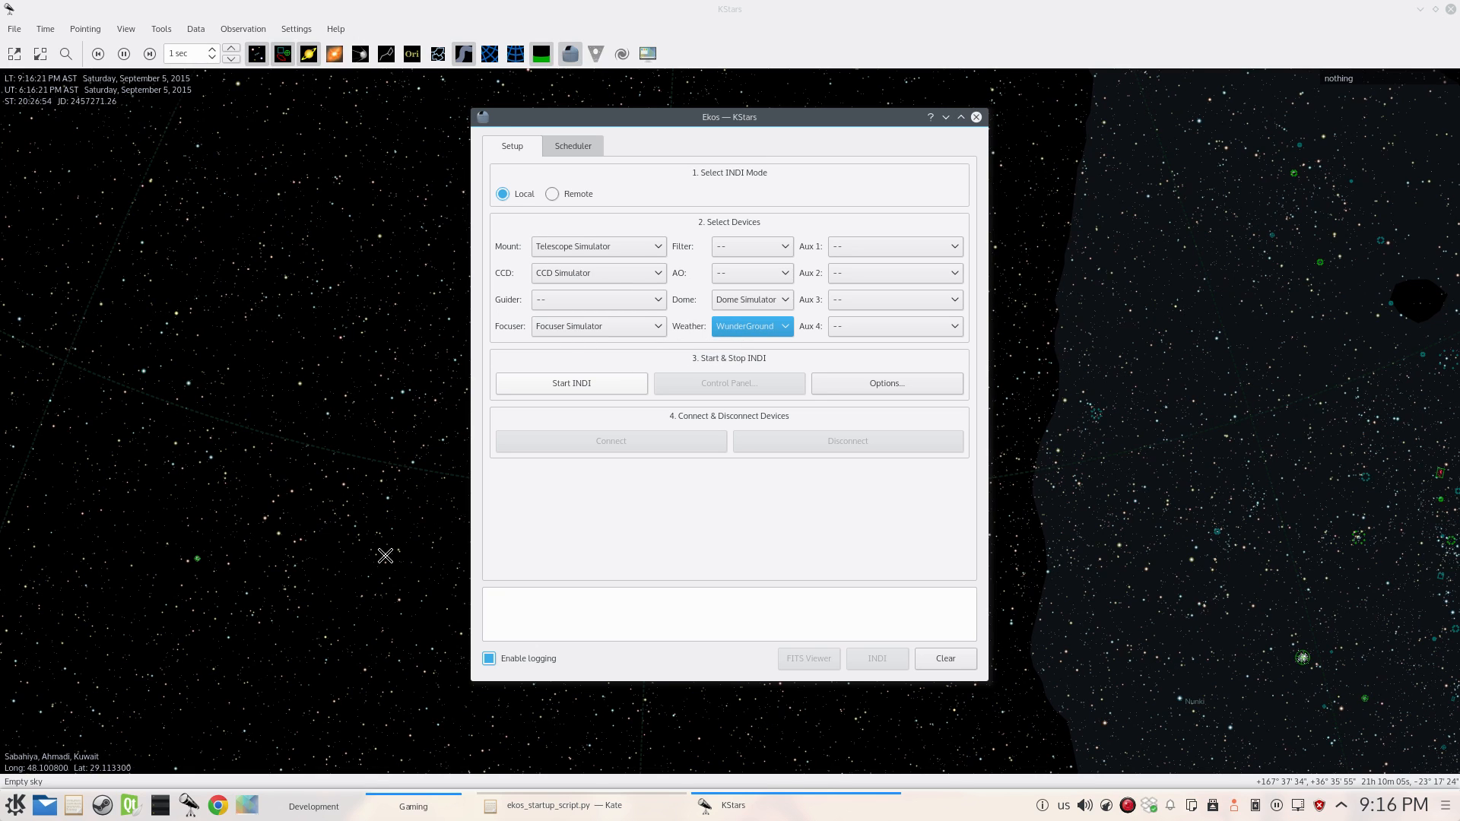
- Bring up the Ekos scheduler and widen its window to show more of the observation job table
left_click(591, 148)
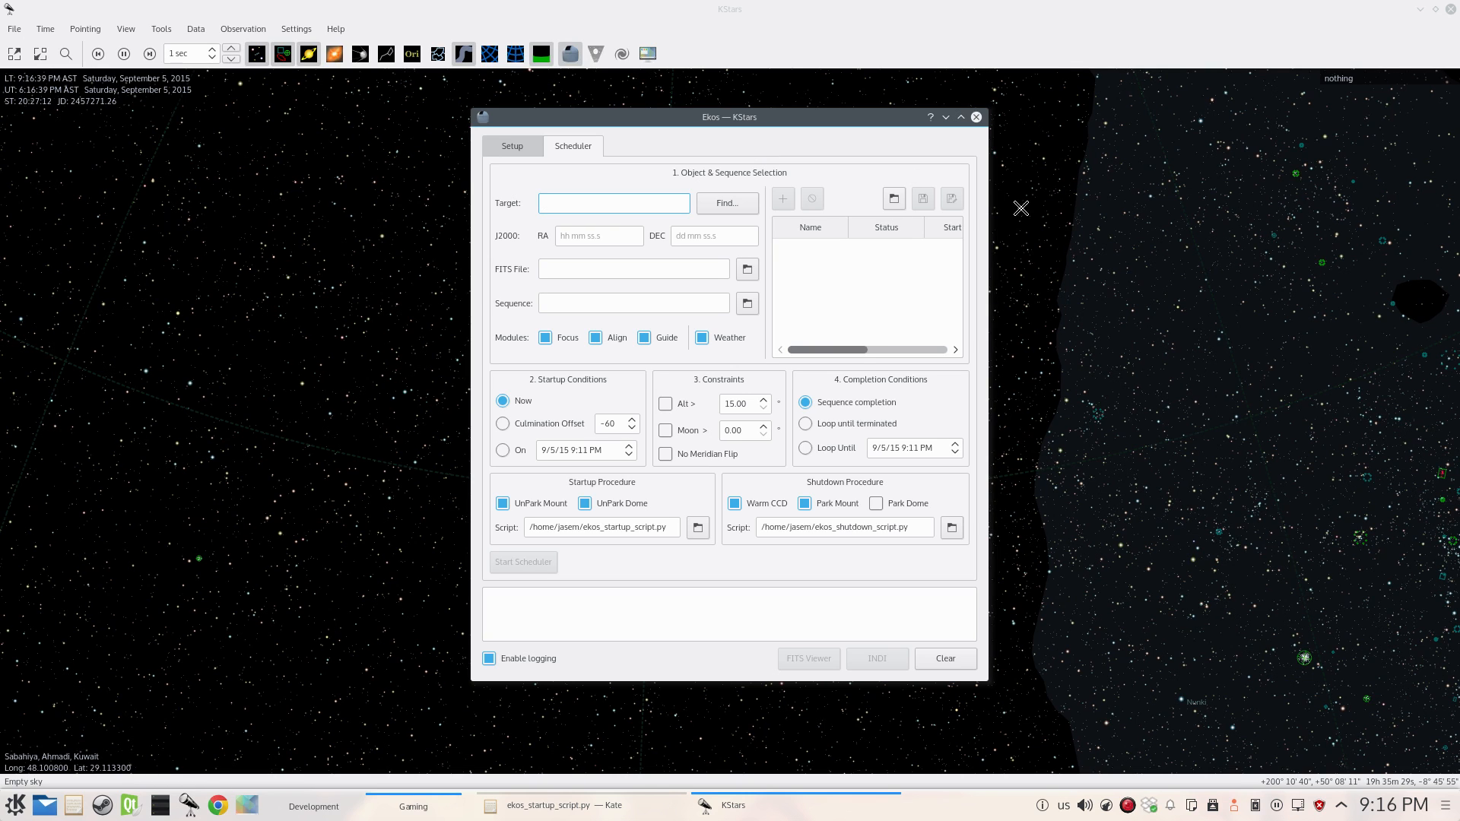
left_click_drag(1013, 230, 1088, 239)
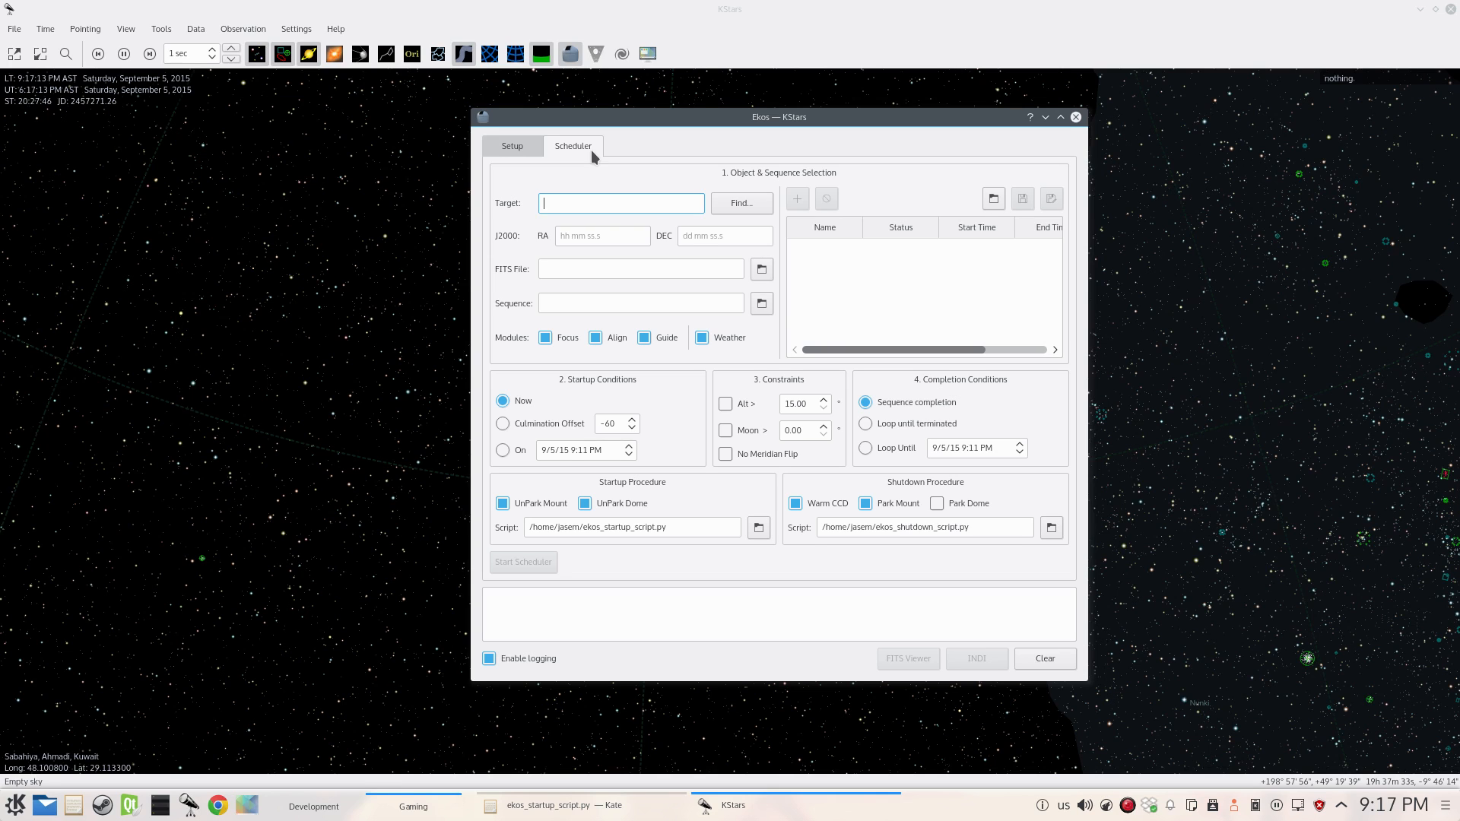
left_click(516, 147)
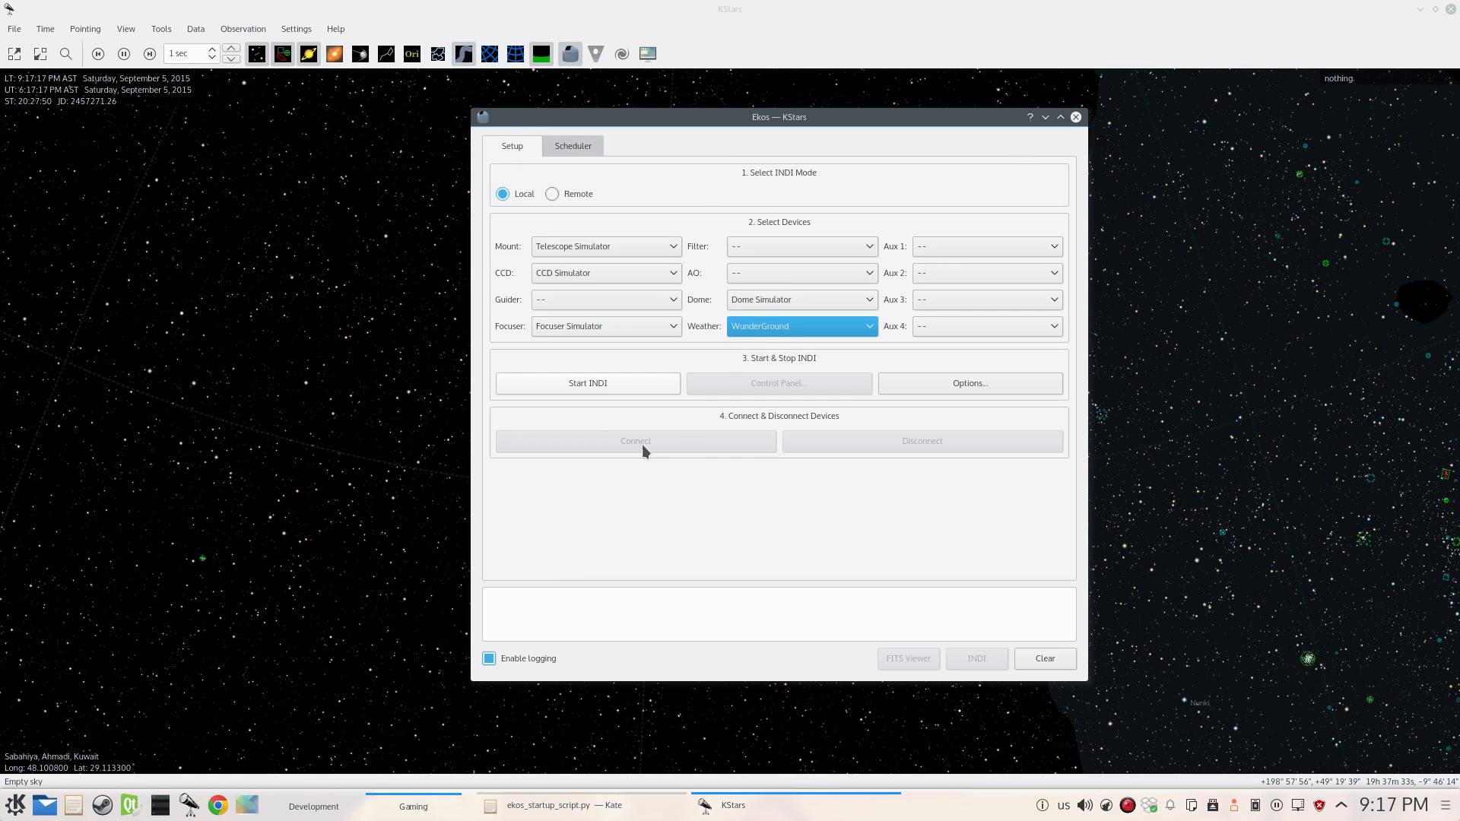
left_click(582, 149)
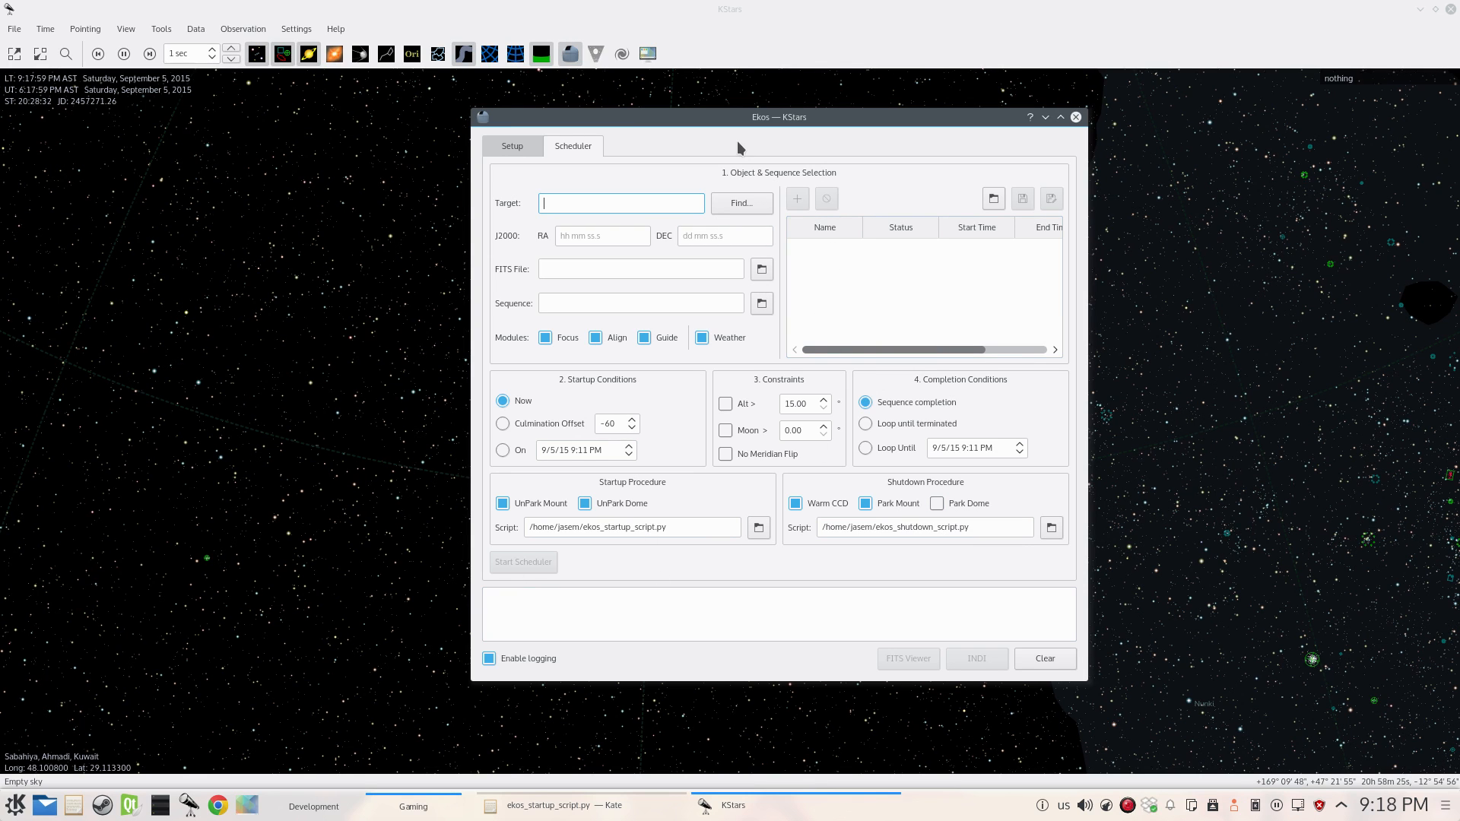
- Find the Andromeda Galaxy and set it as the observation job's target
left_click(755, 203)
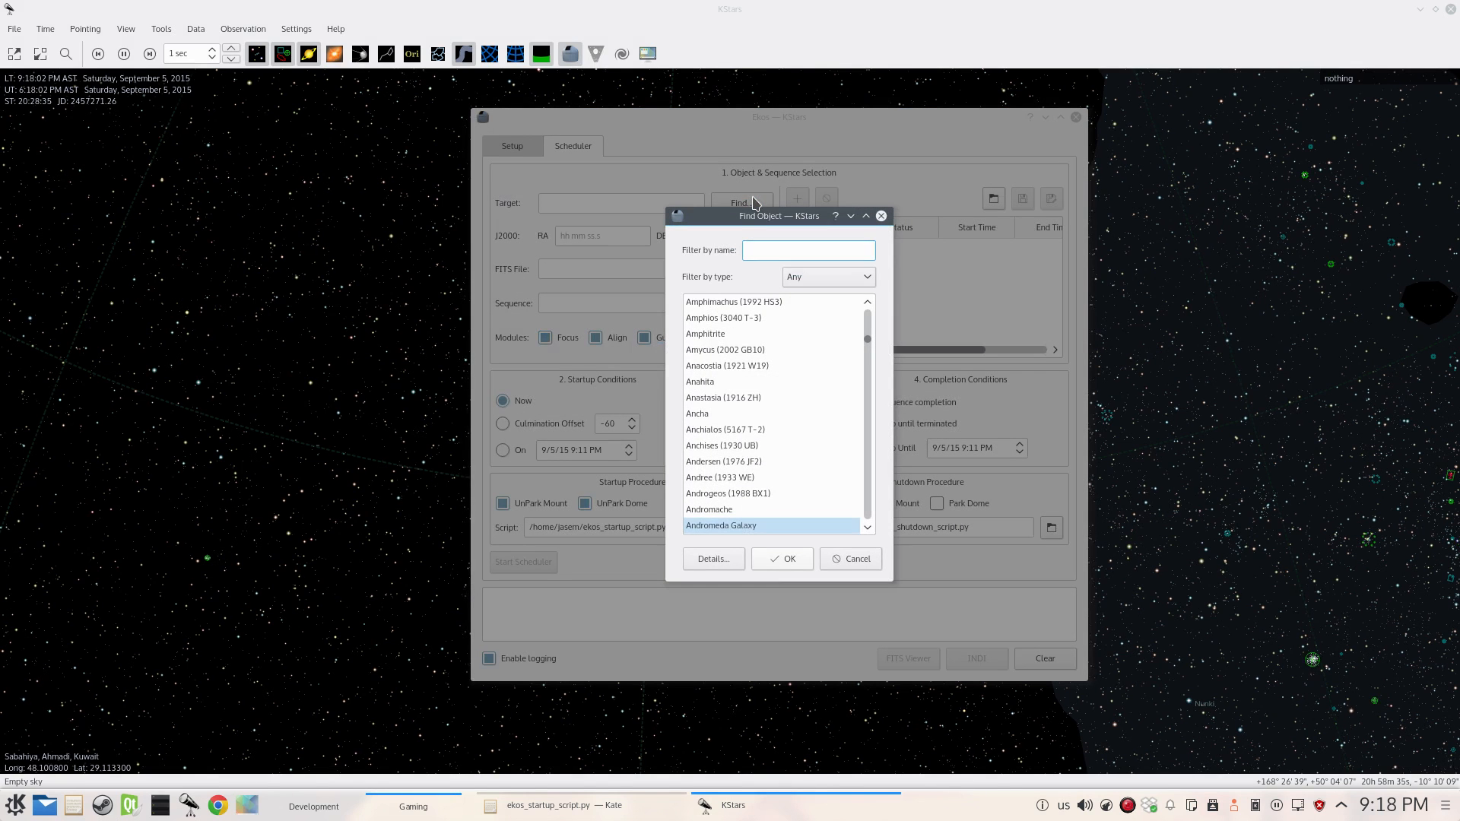
left_click(757, 527)
left_click(768, 556)
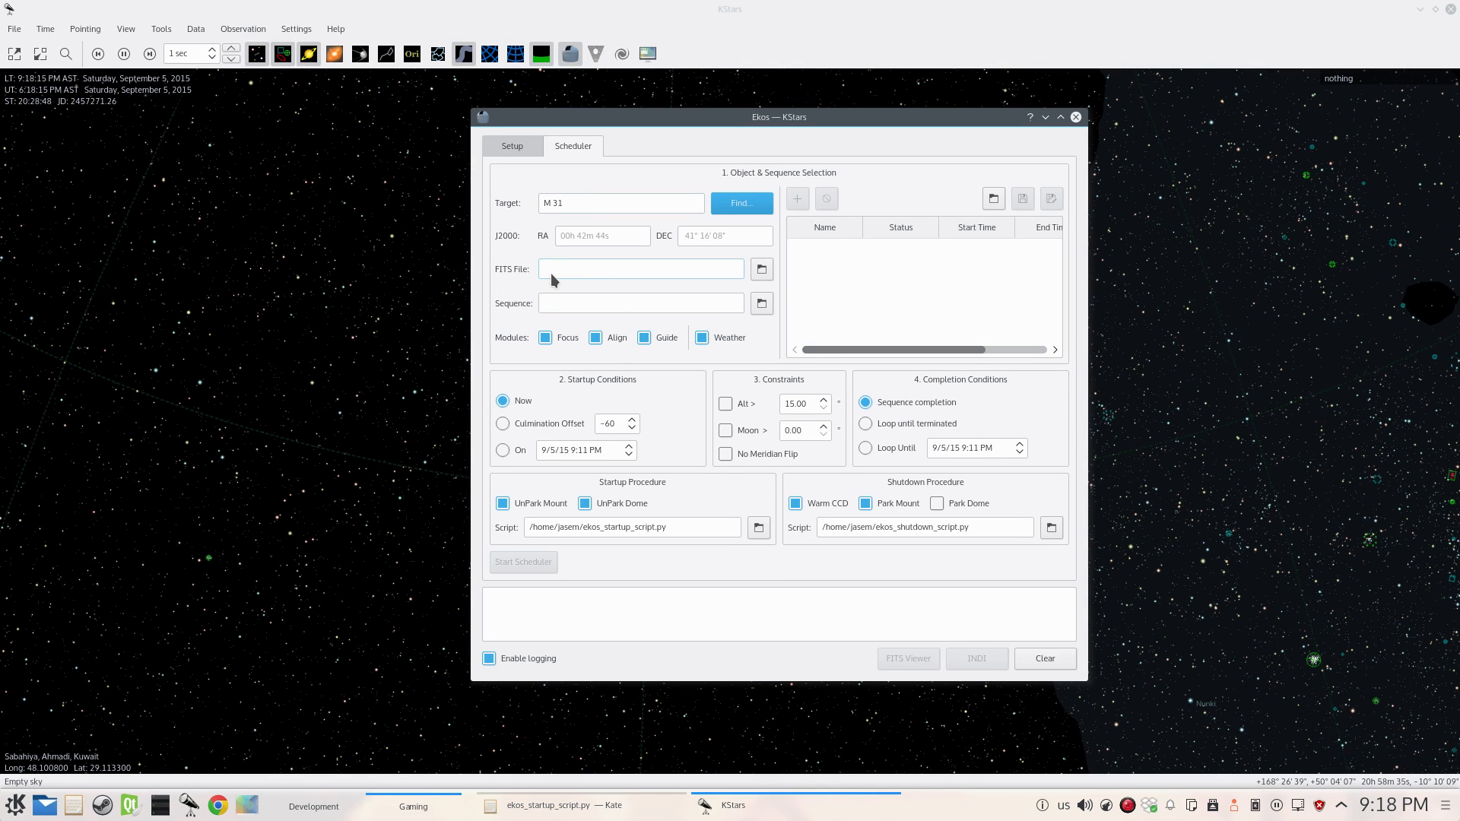
- Try switching the Focus, Align and Guide modules of the observation job off and back on
left_click(600, 344)
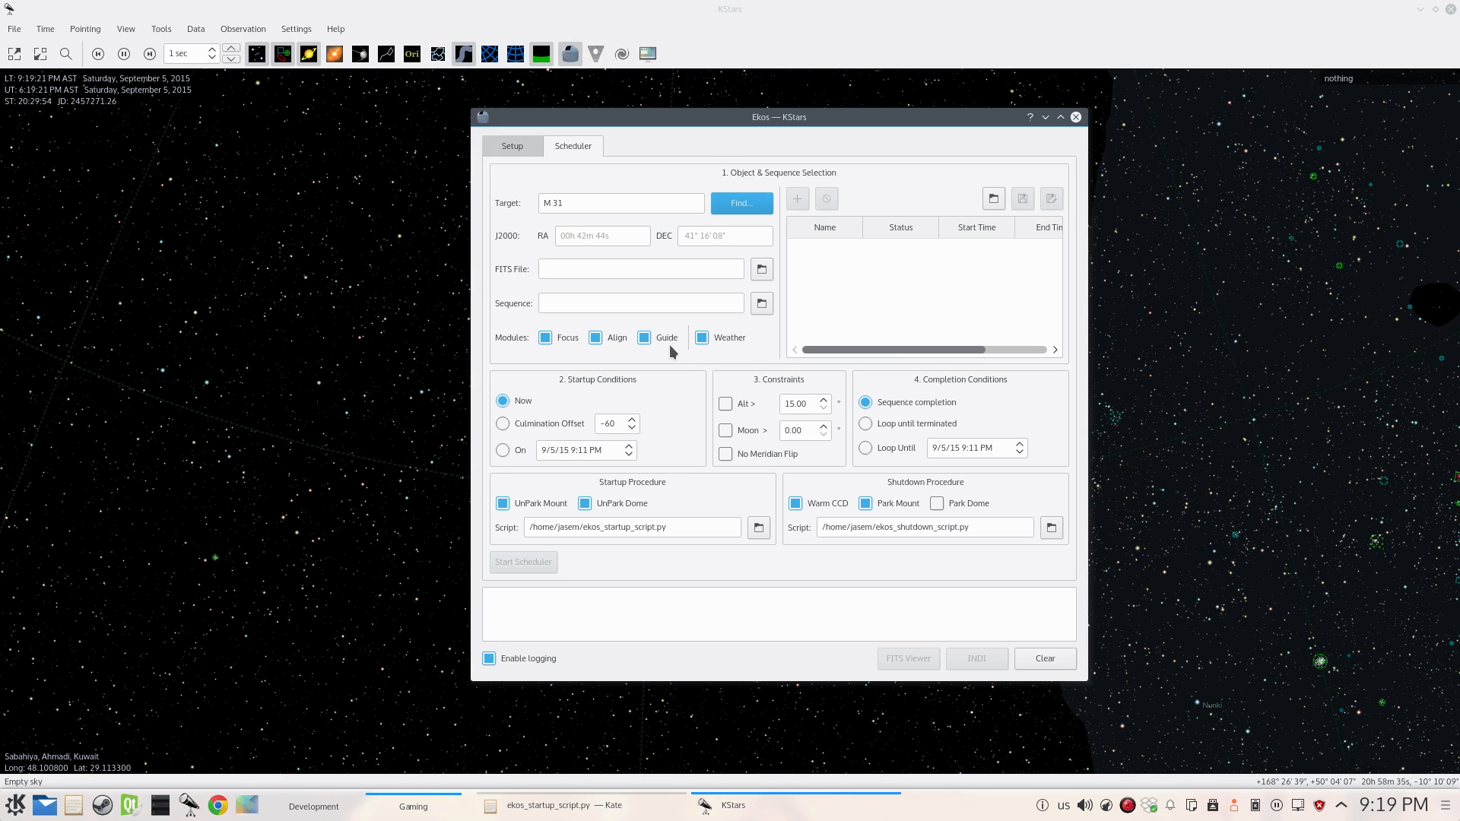
left_click(644, 338)
left_click(643, 338)
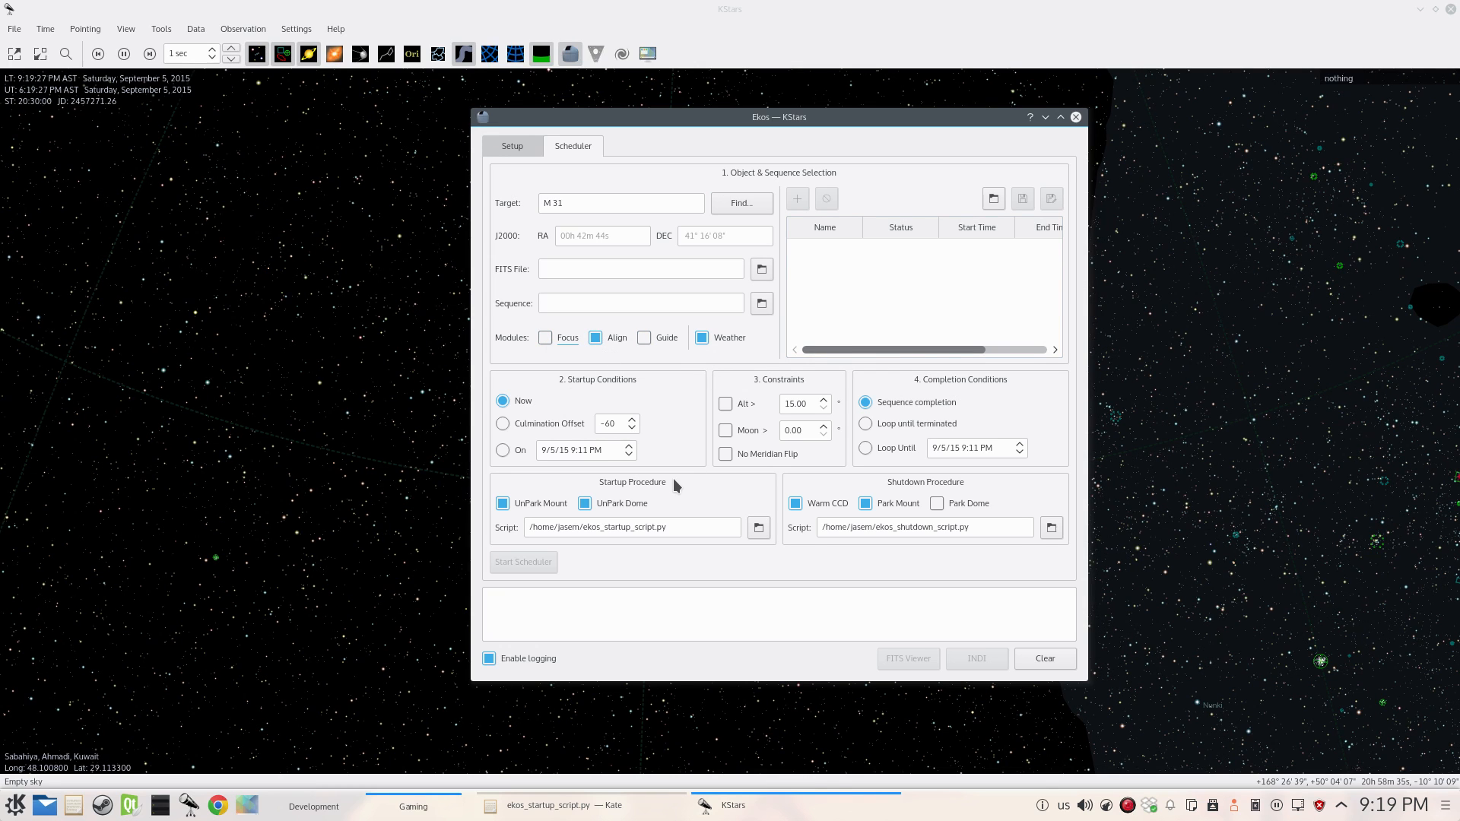
mouse_move(674, 484)
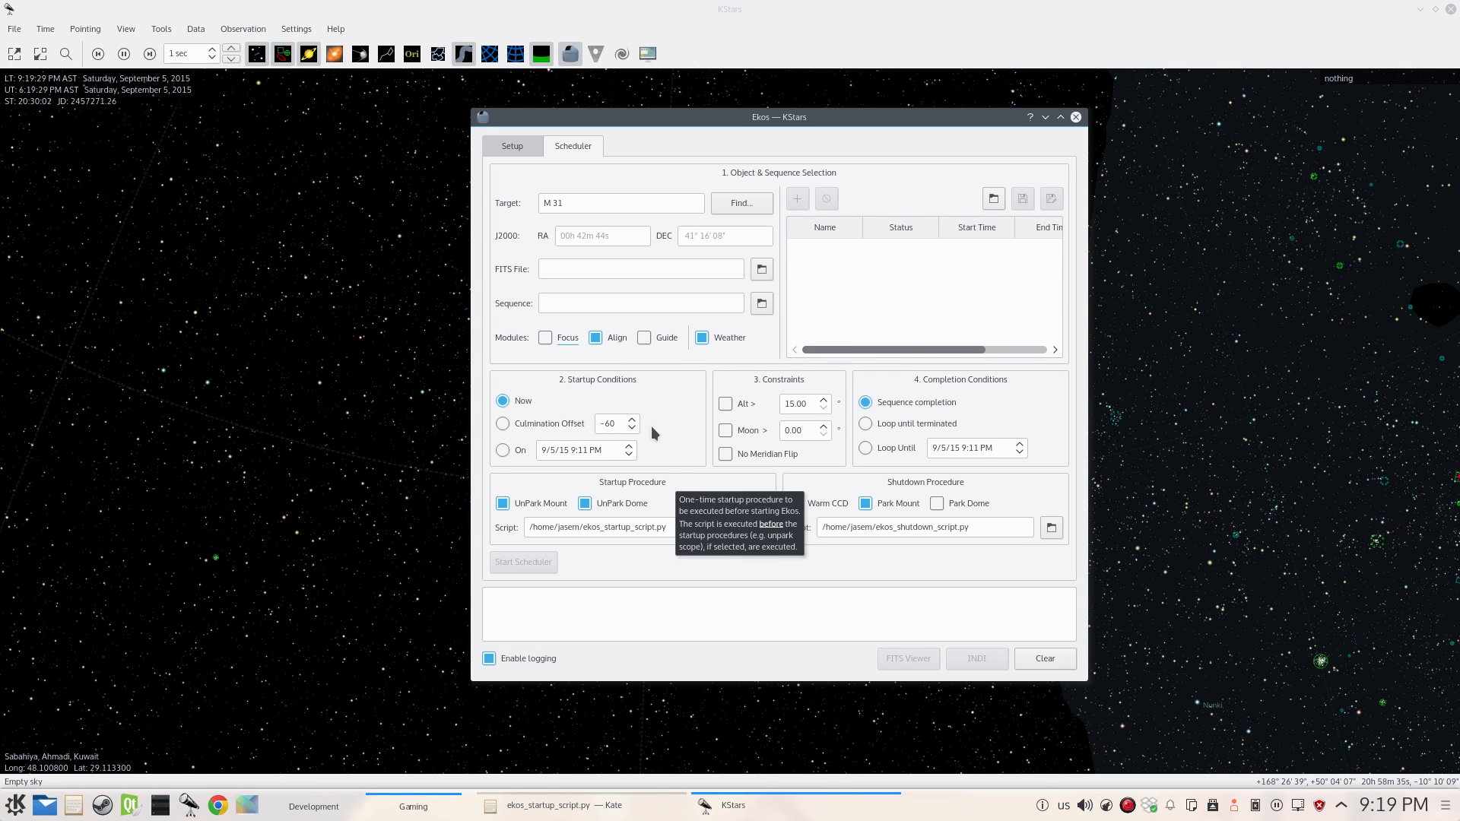
left_click(644, 338)
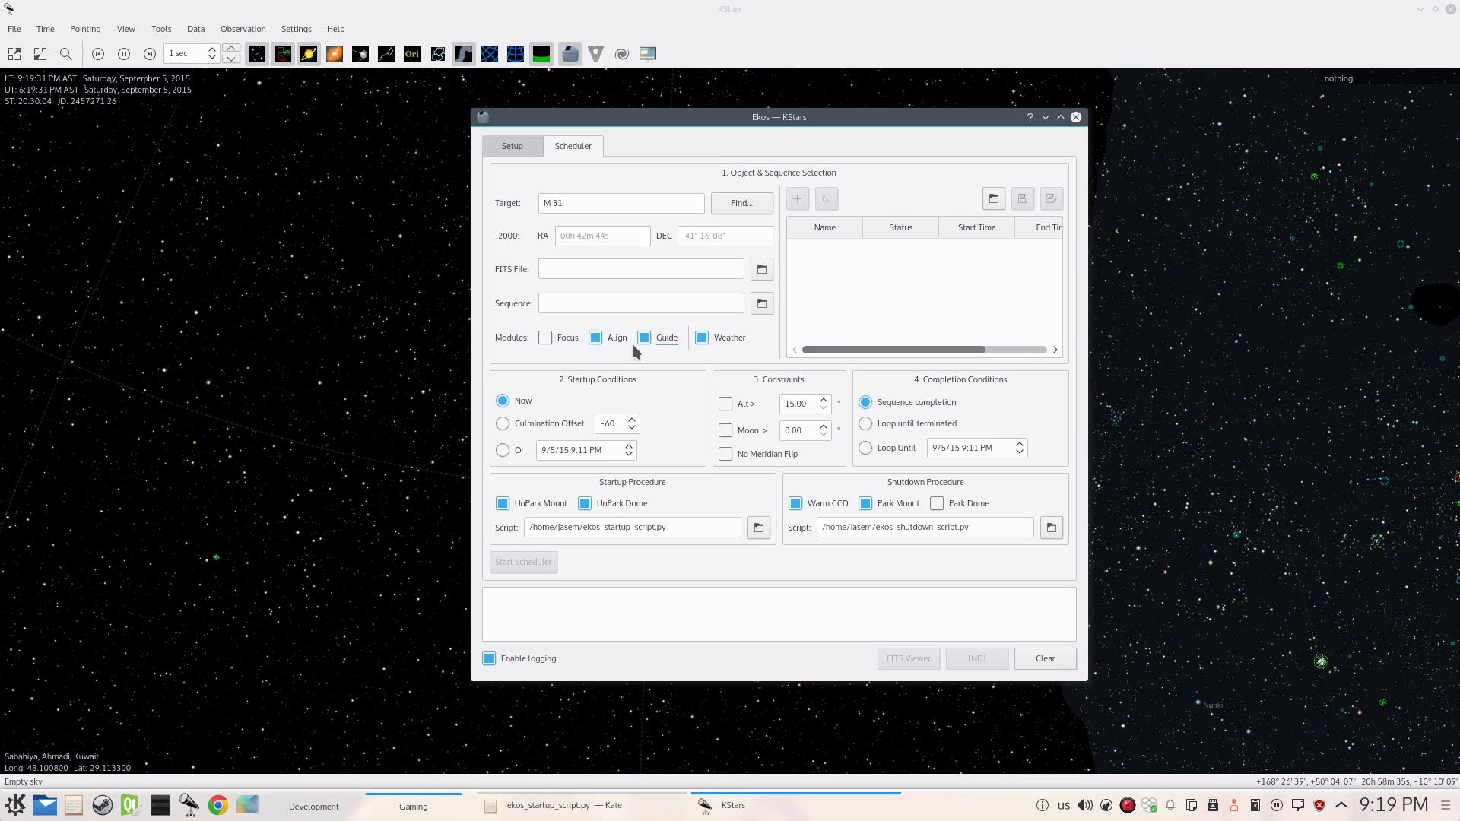
left_click(595, 339)
left_click(546, 339)
left_click(597, 338)
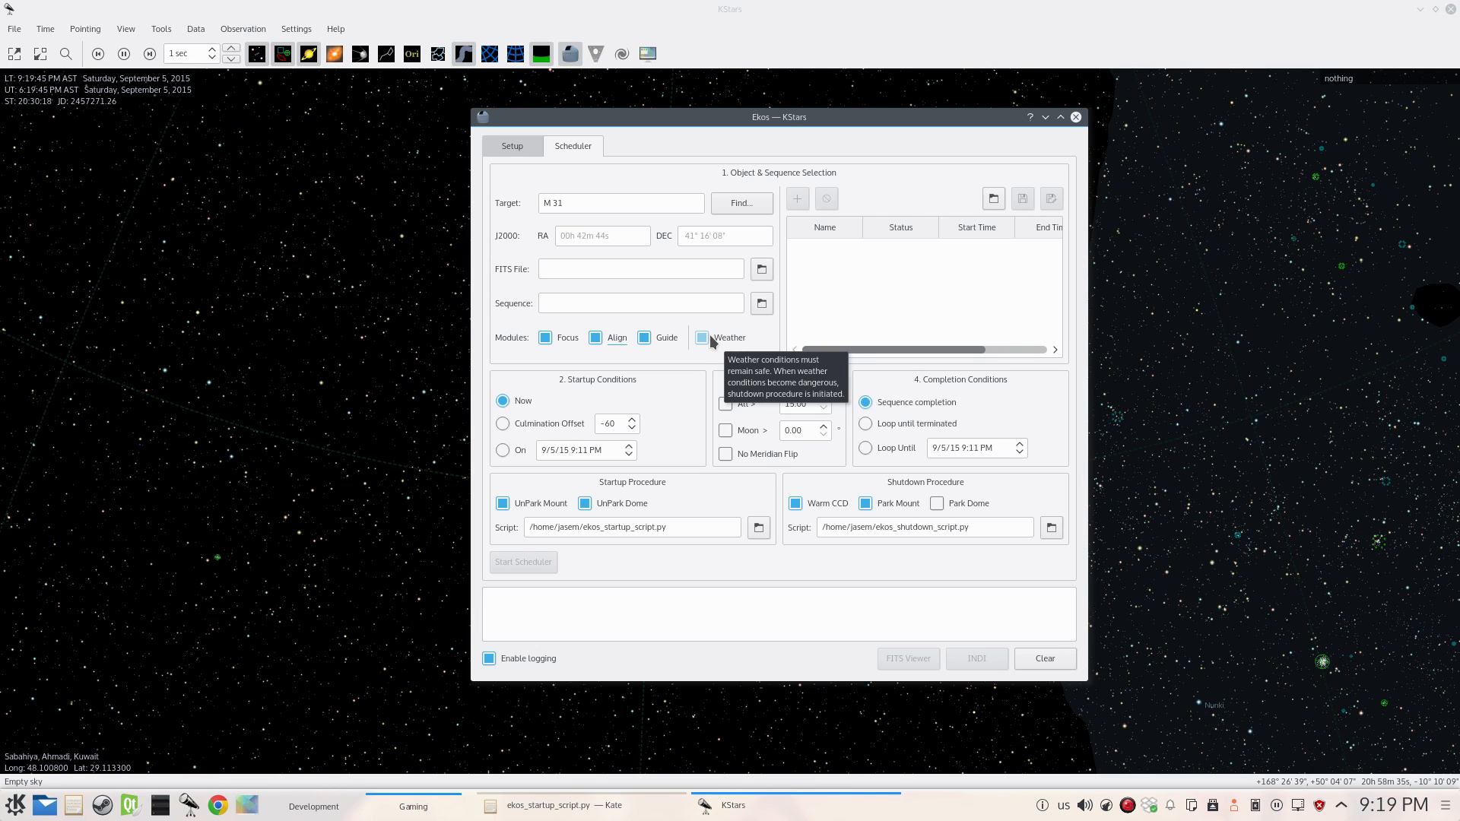
- Check the weather device selected in the Ekos setup and return to the scheduler
left_click(517, 144)
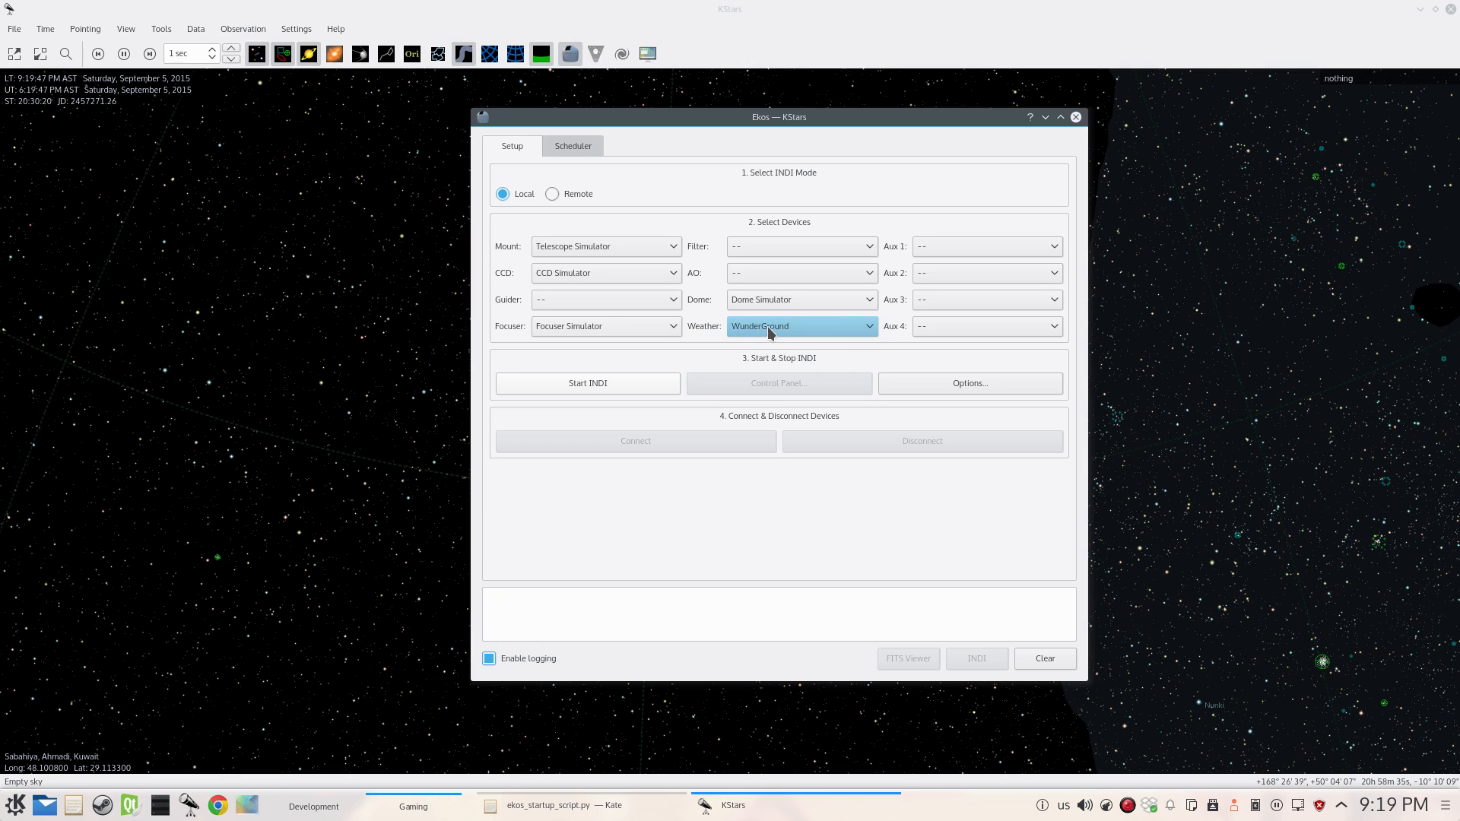
left_click(564, 145)
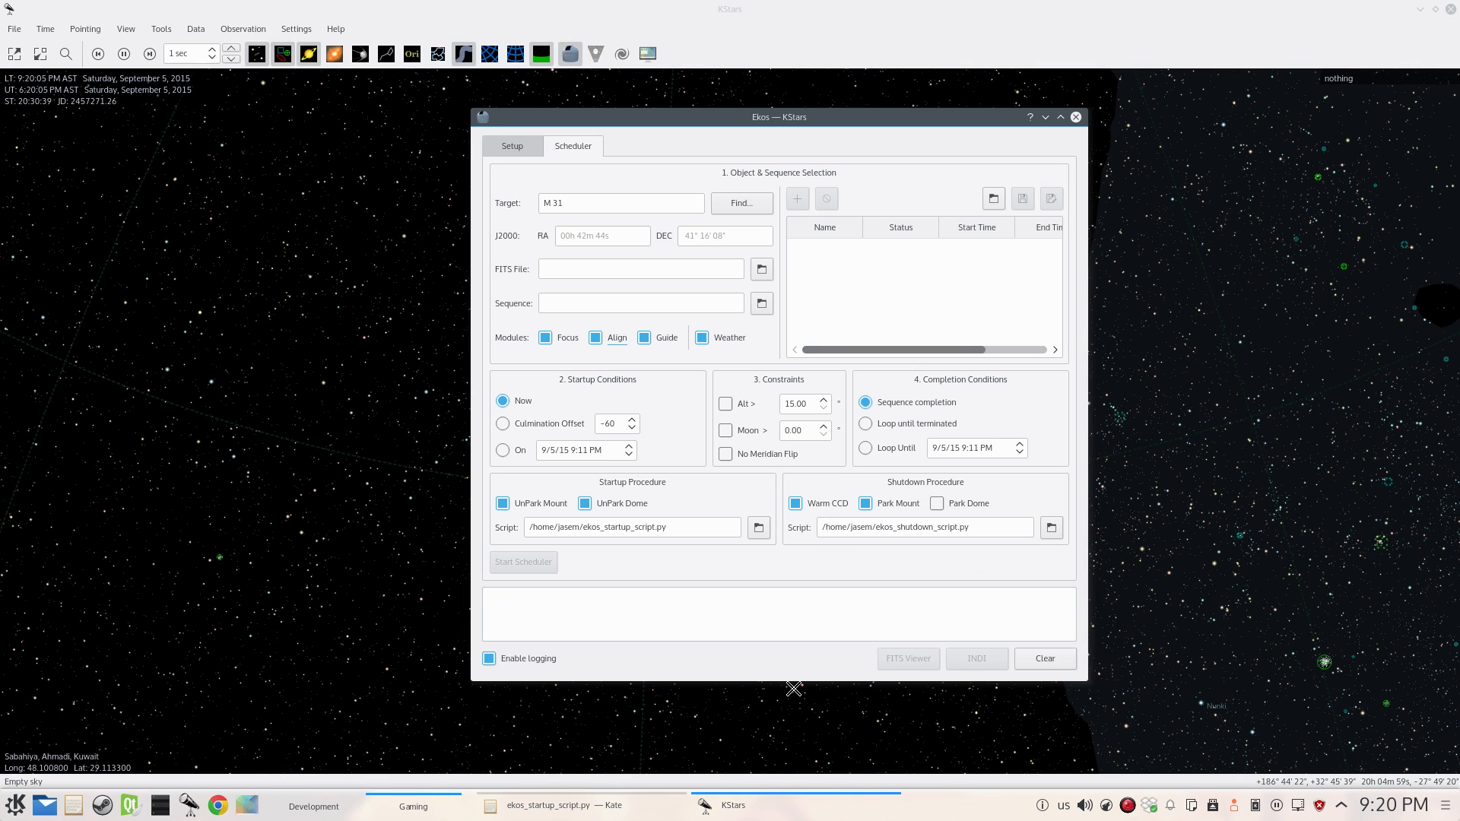
- Load the sequence file long_observation.esq from the home folder into the observation job
left_click(761, 304)
left_click(570, 302)
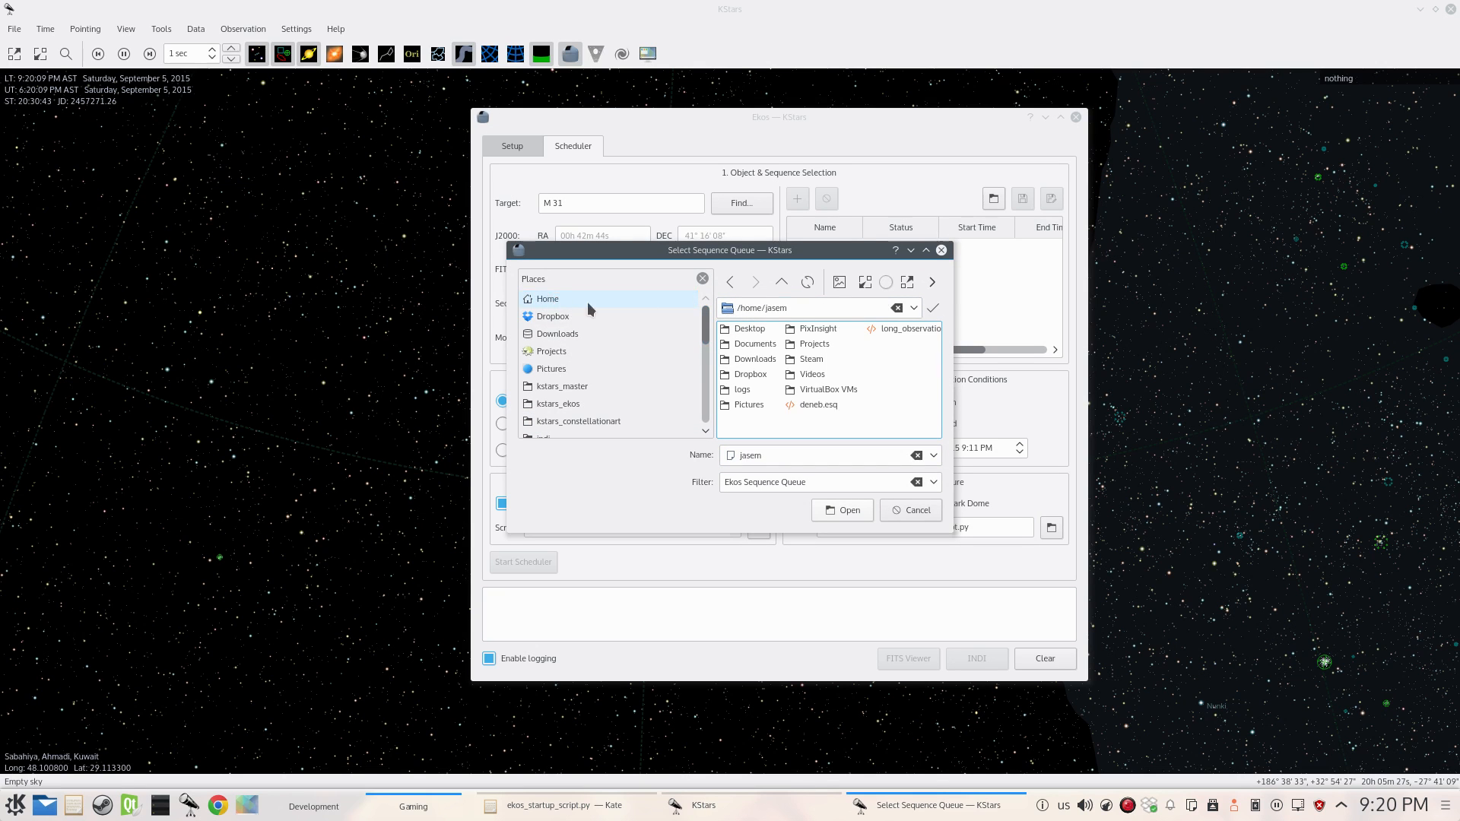
double_click(888, 327)
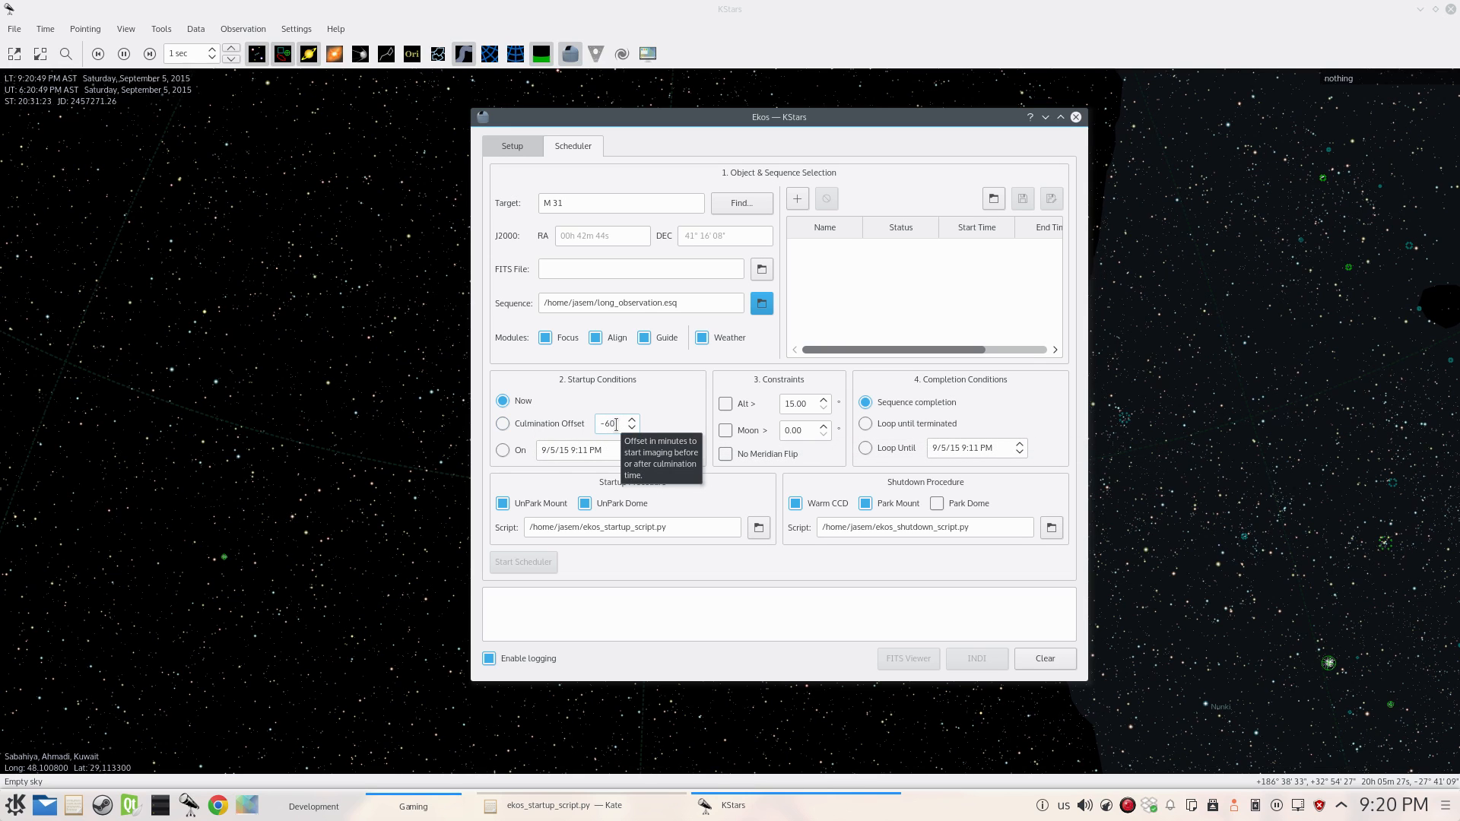
- Set the job to start at a culmination offset of -60 minutes and to loop until terminated, without a Moon constraint
left_click(525, 426)
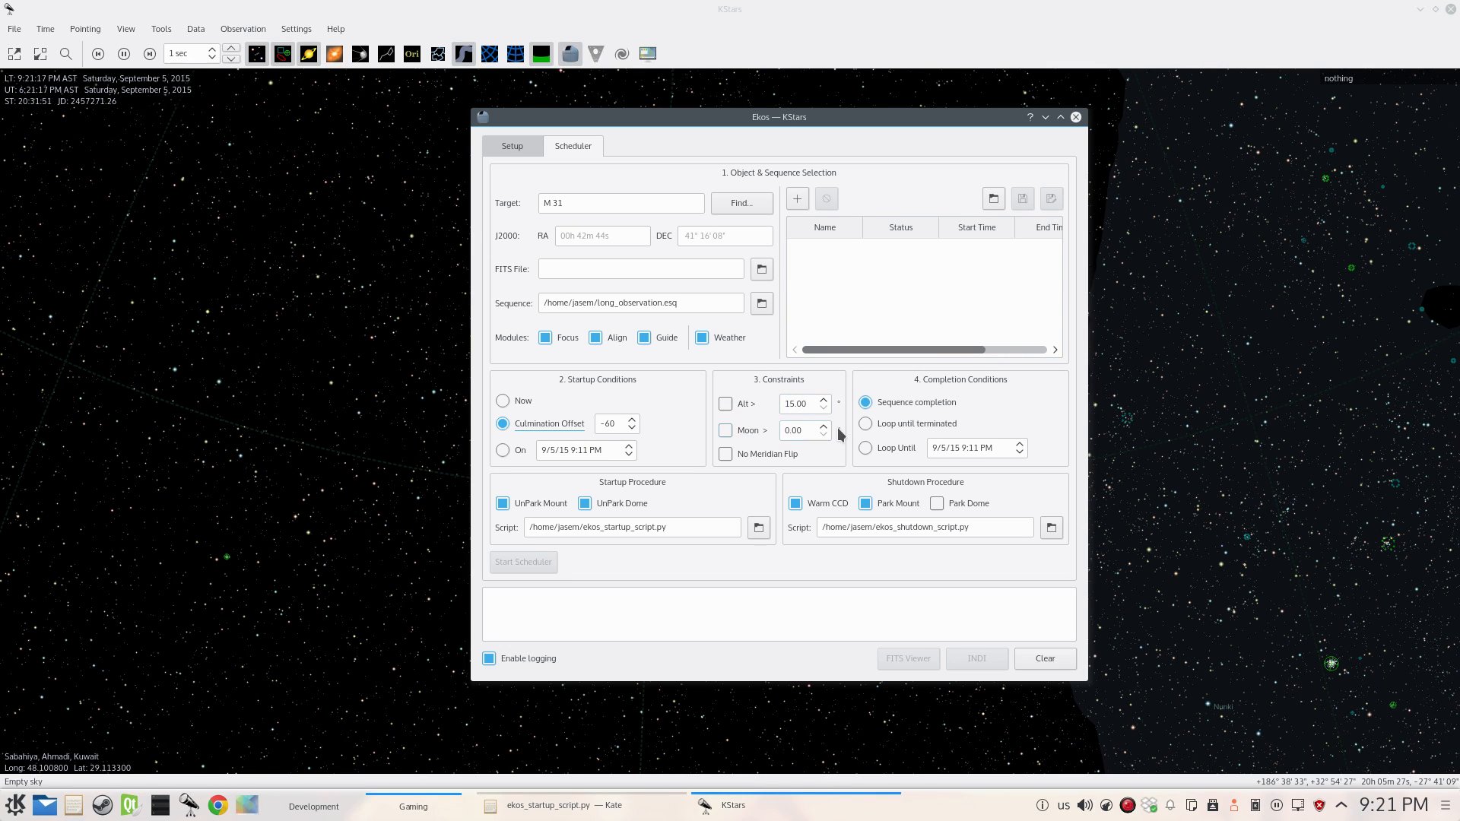
left_click(726, 431)
left_click(742, 434)
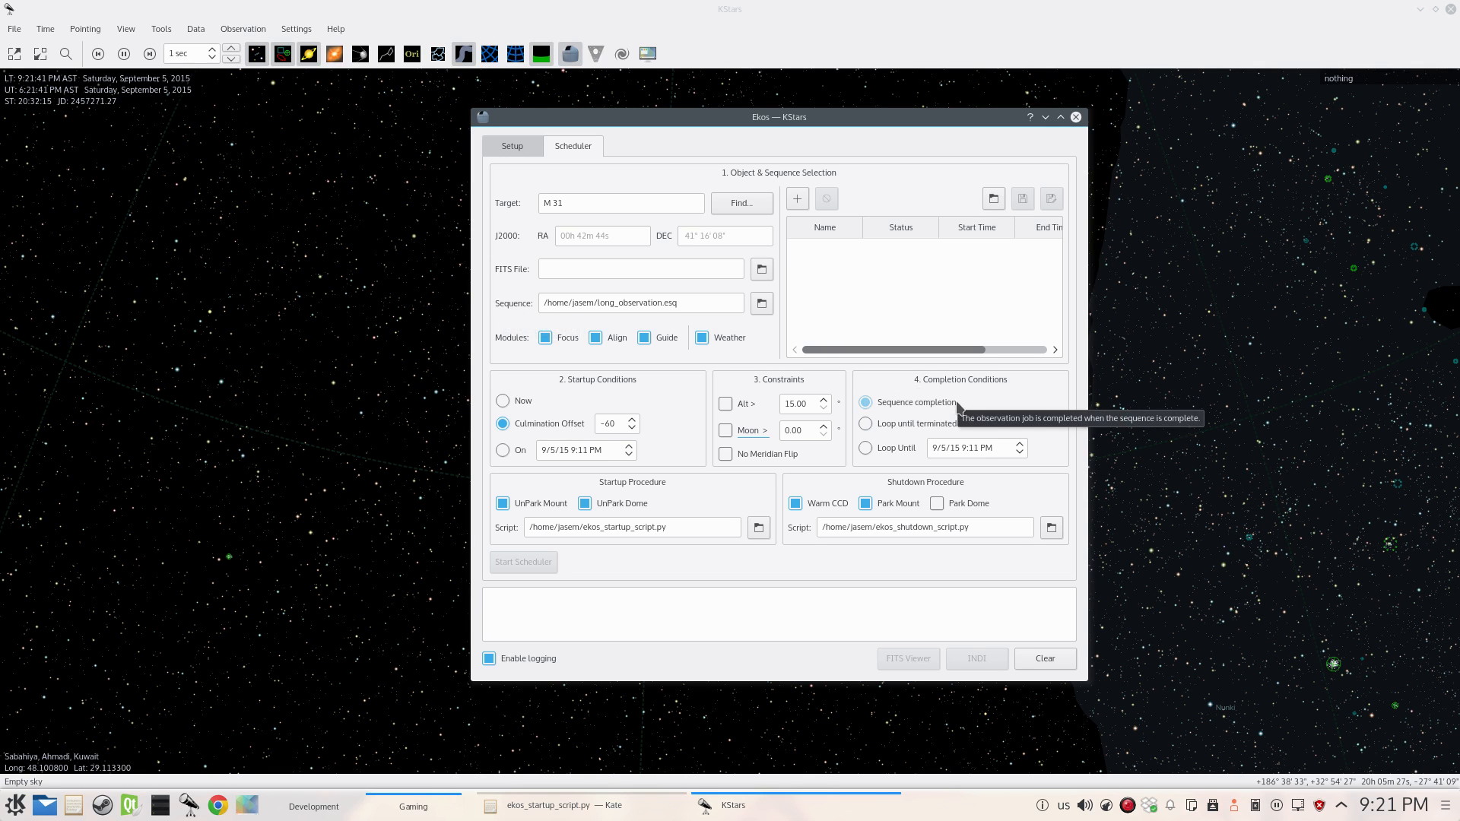
left_click(869, 426)
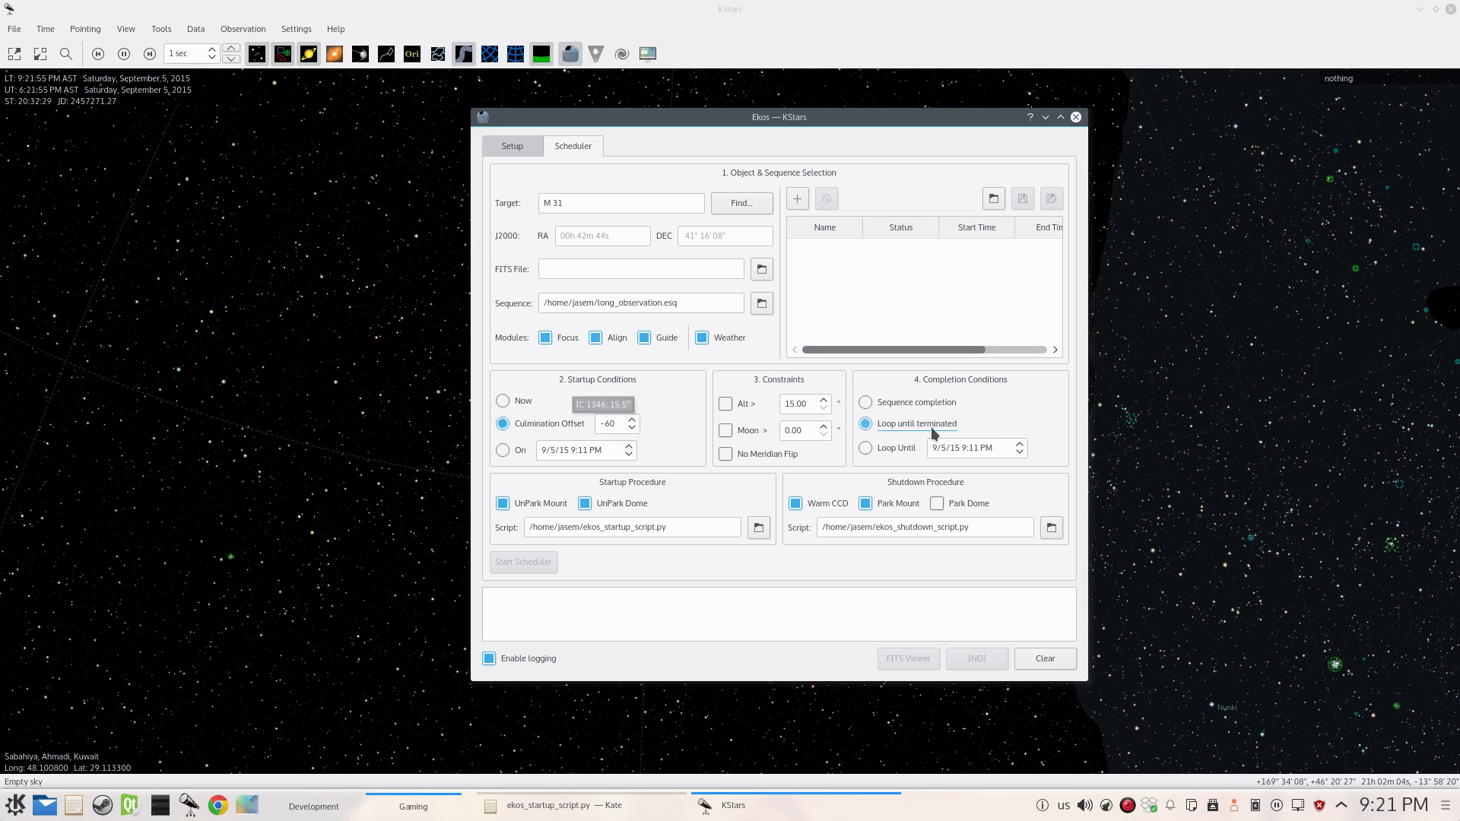
- Change the job's completion condition to Sequence completion after trying the Loop Until option
left_click(884, 450)
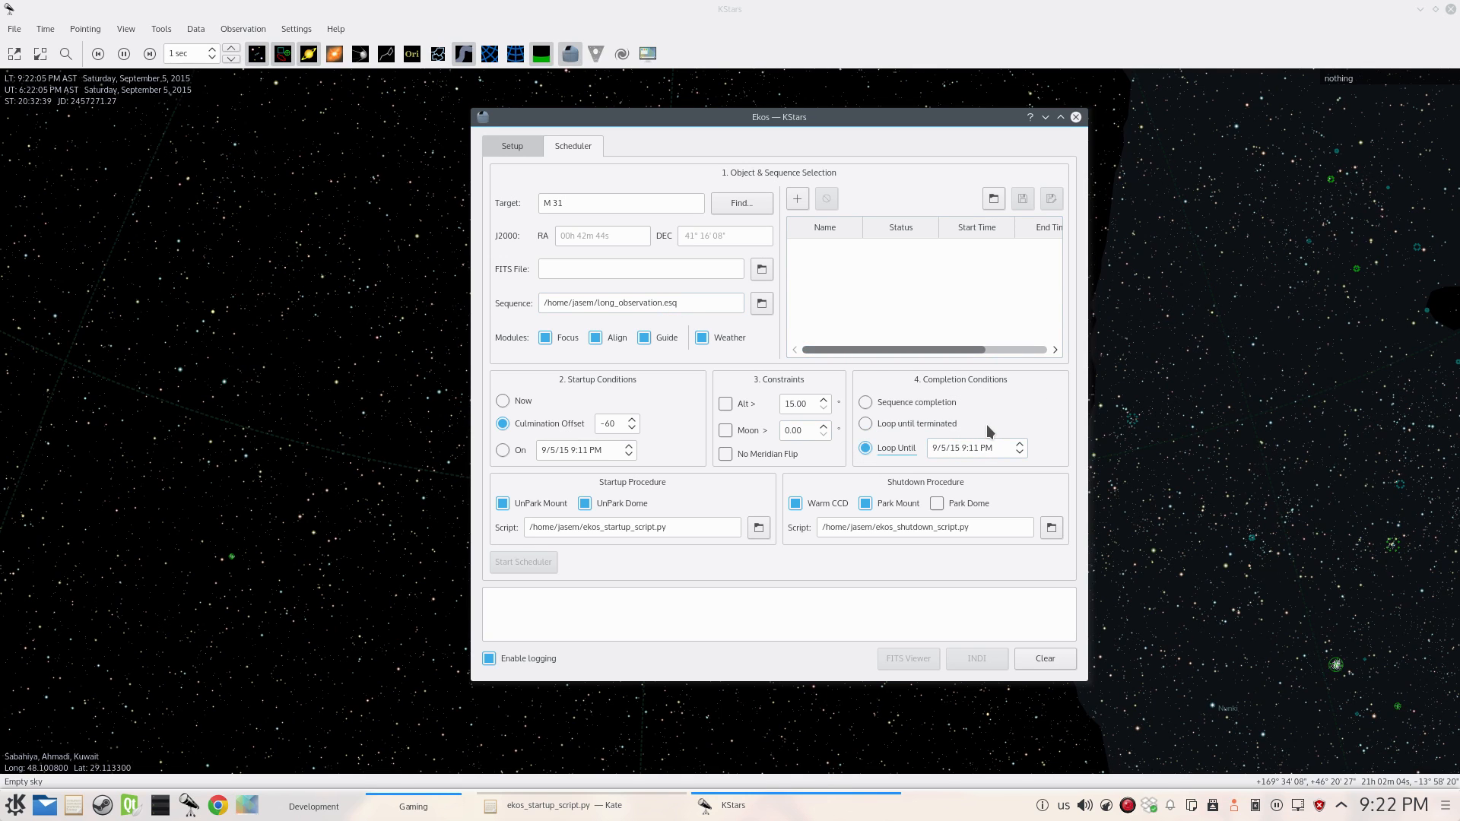
left_click(867, 403)
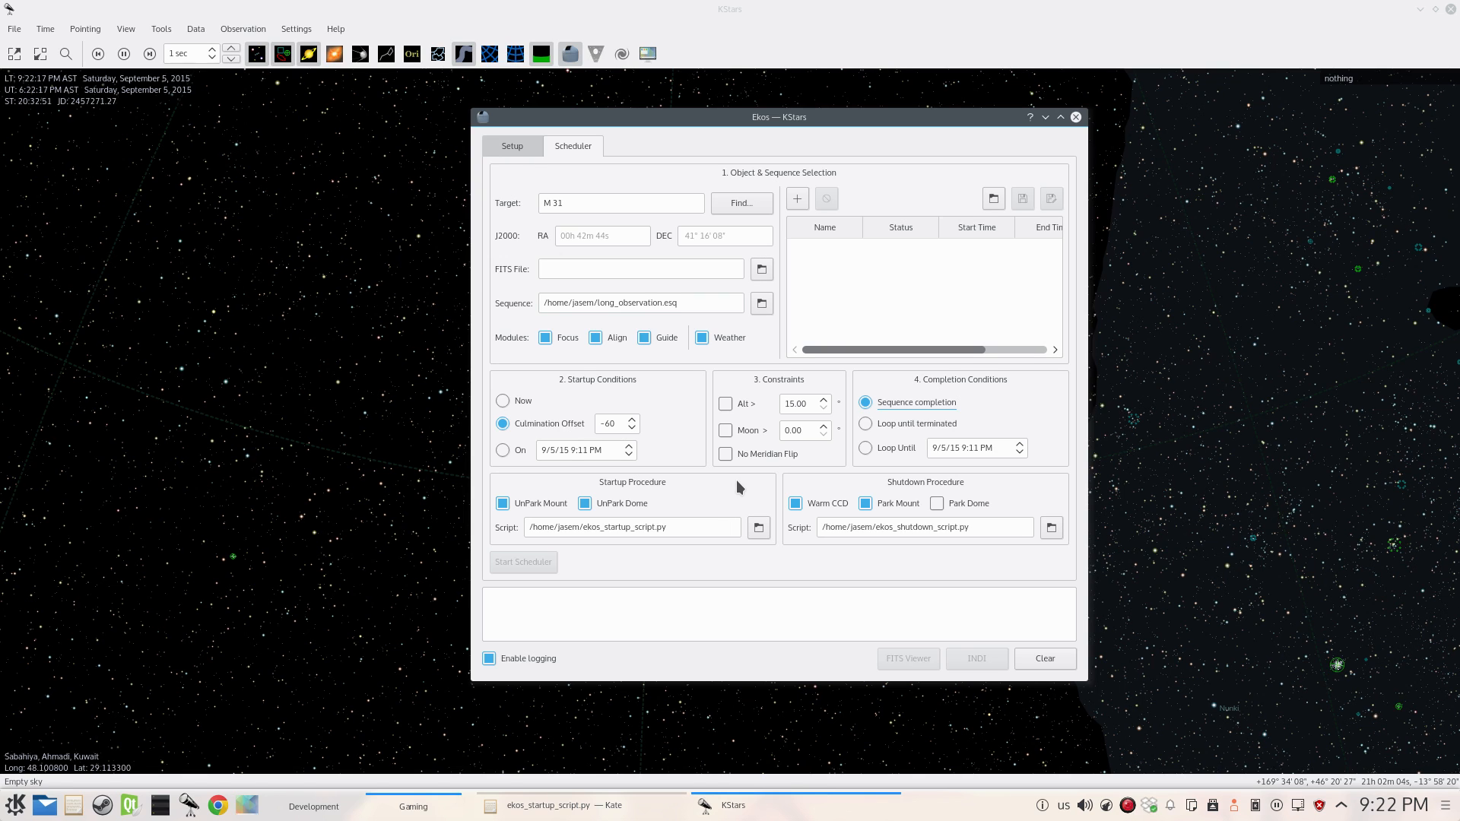
- Read the explanations of the startup and shutdown procedures and check the mount and dome unparking options
mouse_move(714, 477)
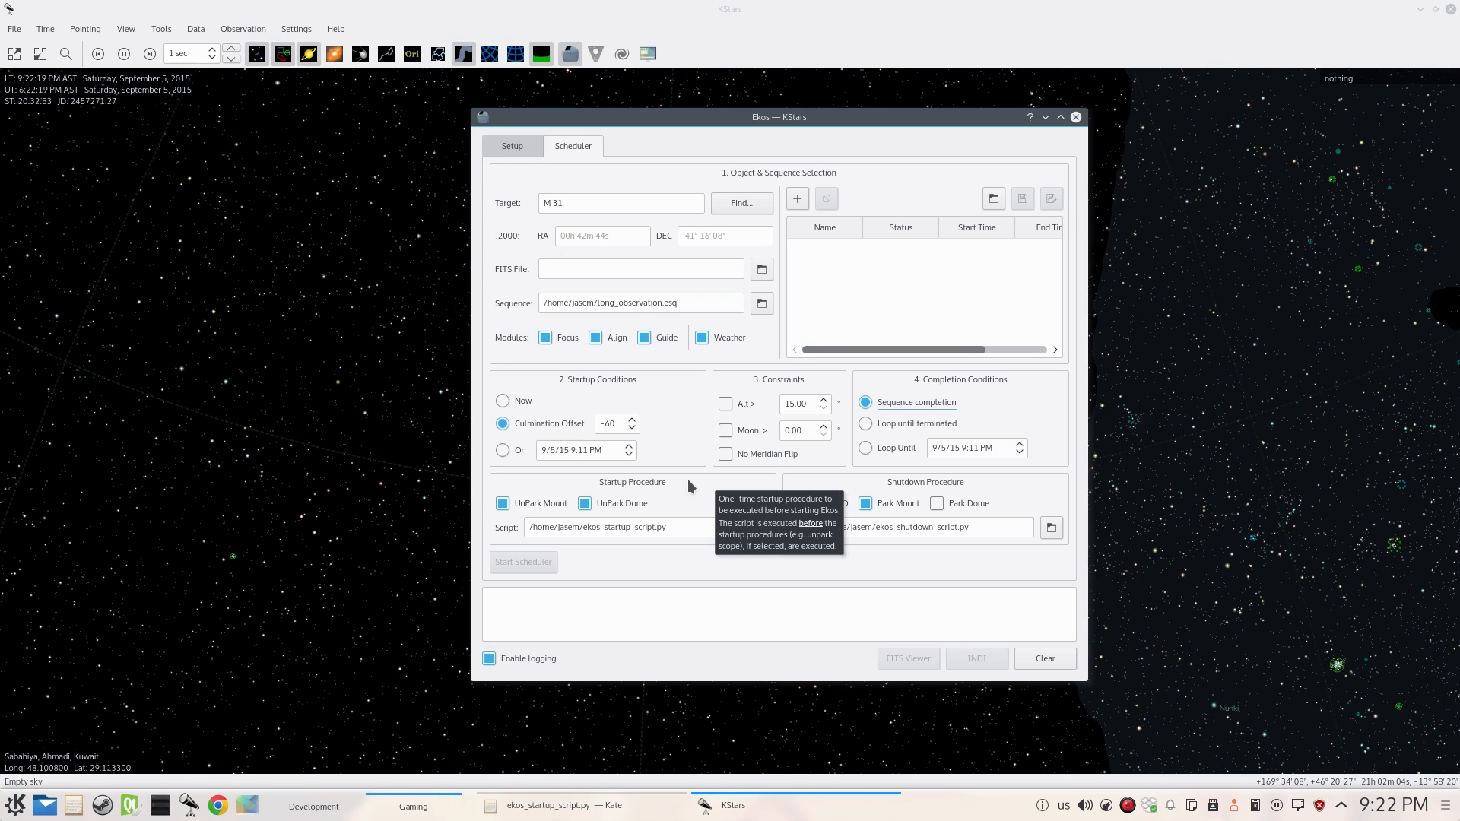
mouse_move(864, 493)
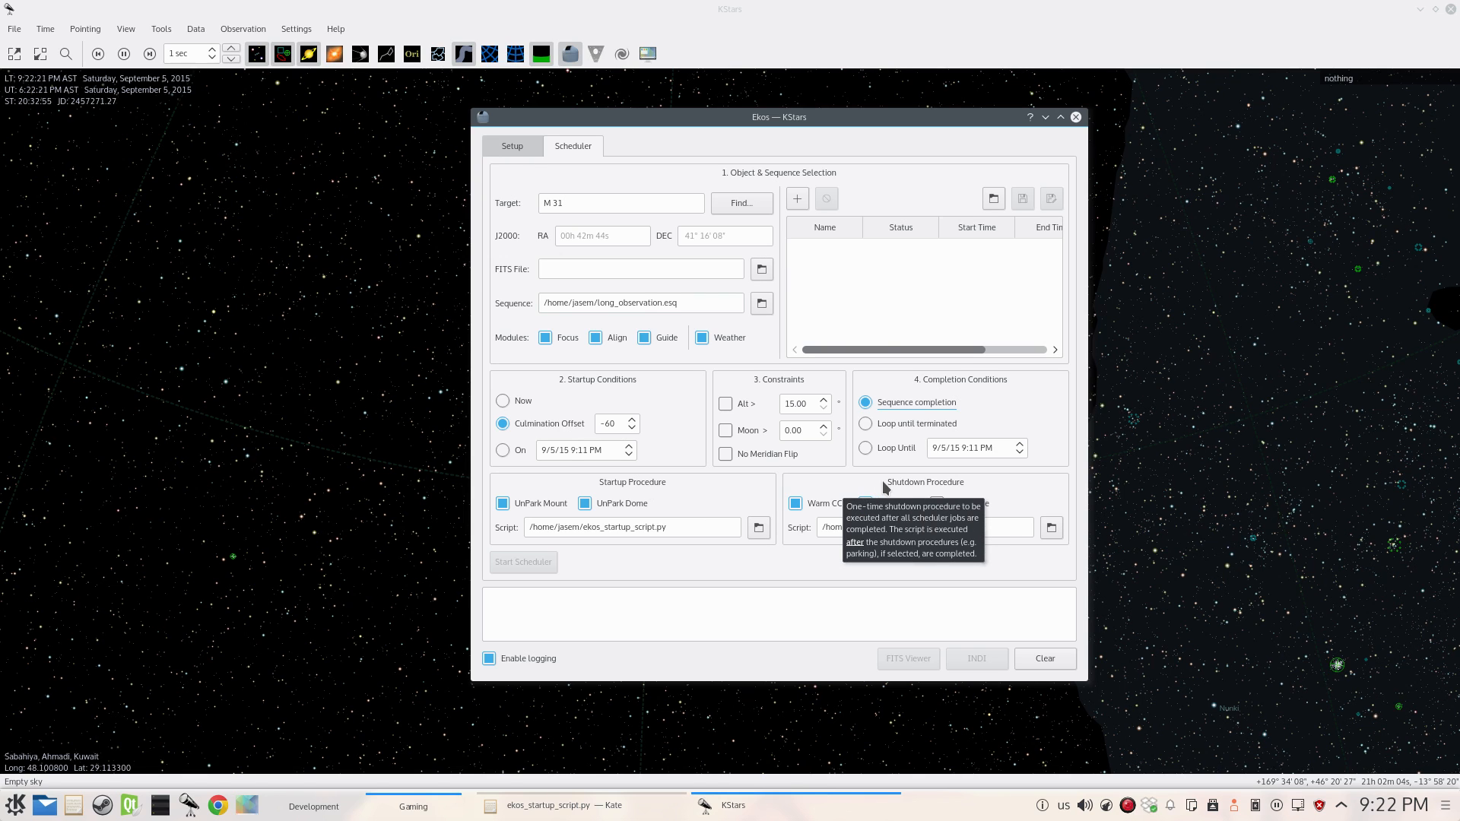
mouse_move(656, 487)
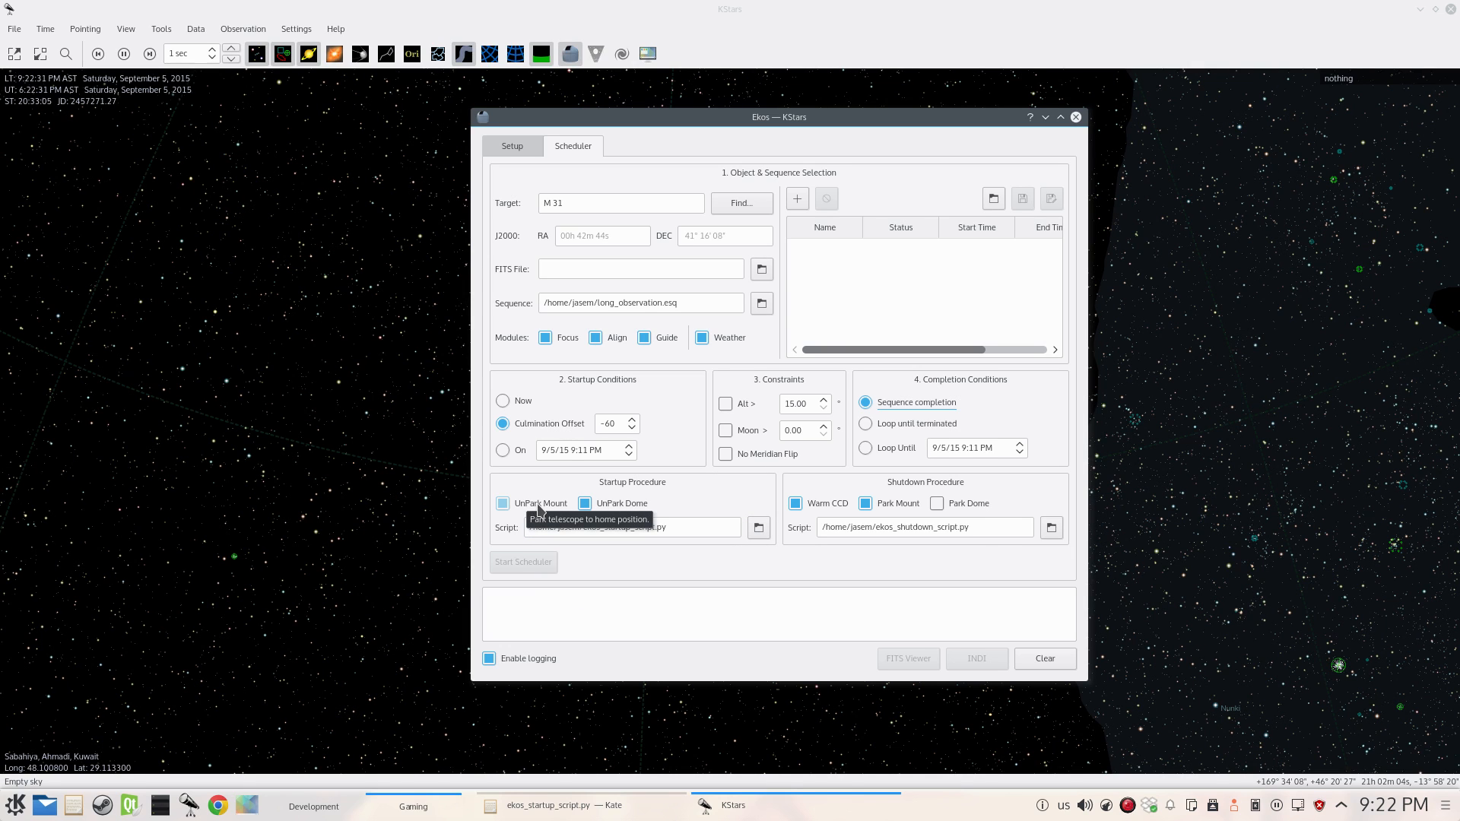
left_click(624, 508)
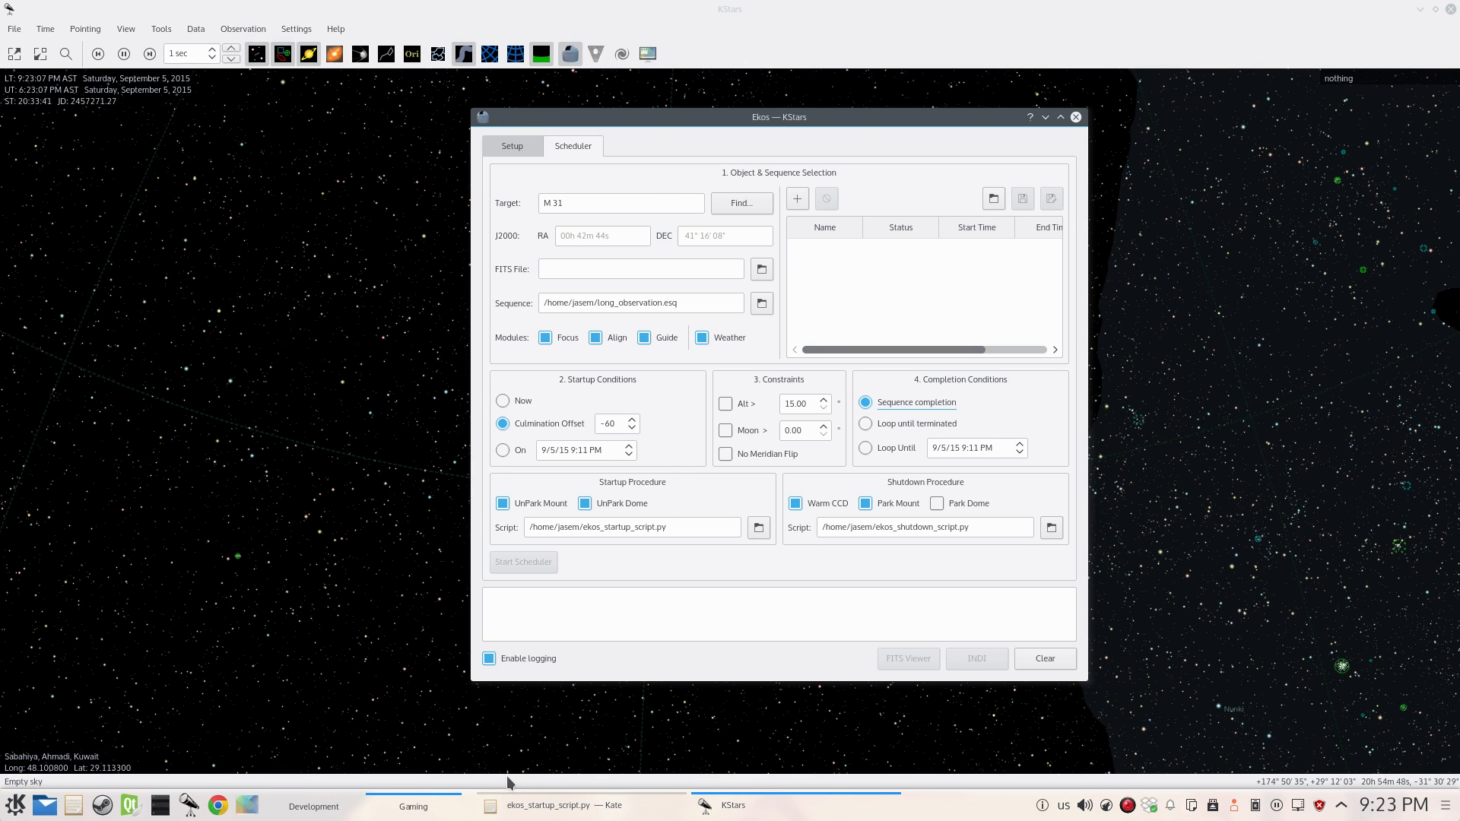
- Review ekos_startup_script.py in Kate, then return to the scheduler and check the startup script path and shutdown options
left_click(490, 806)
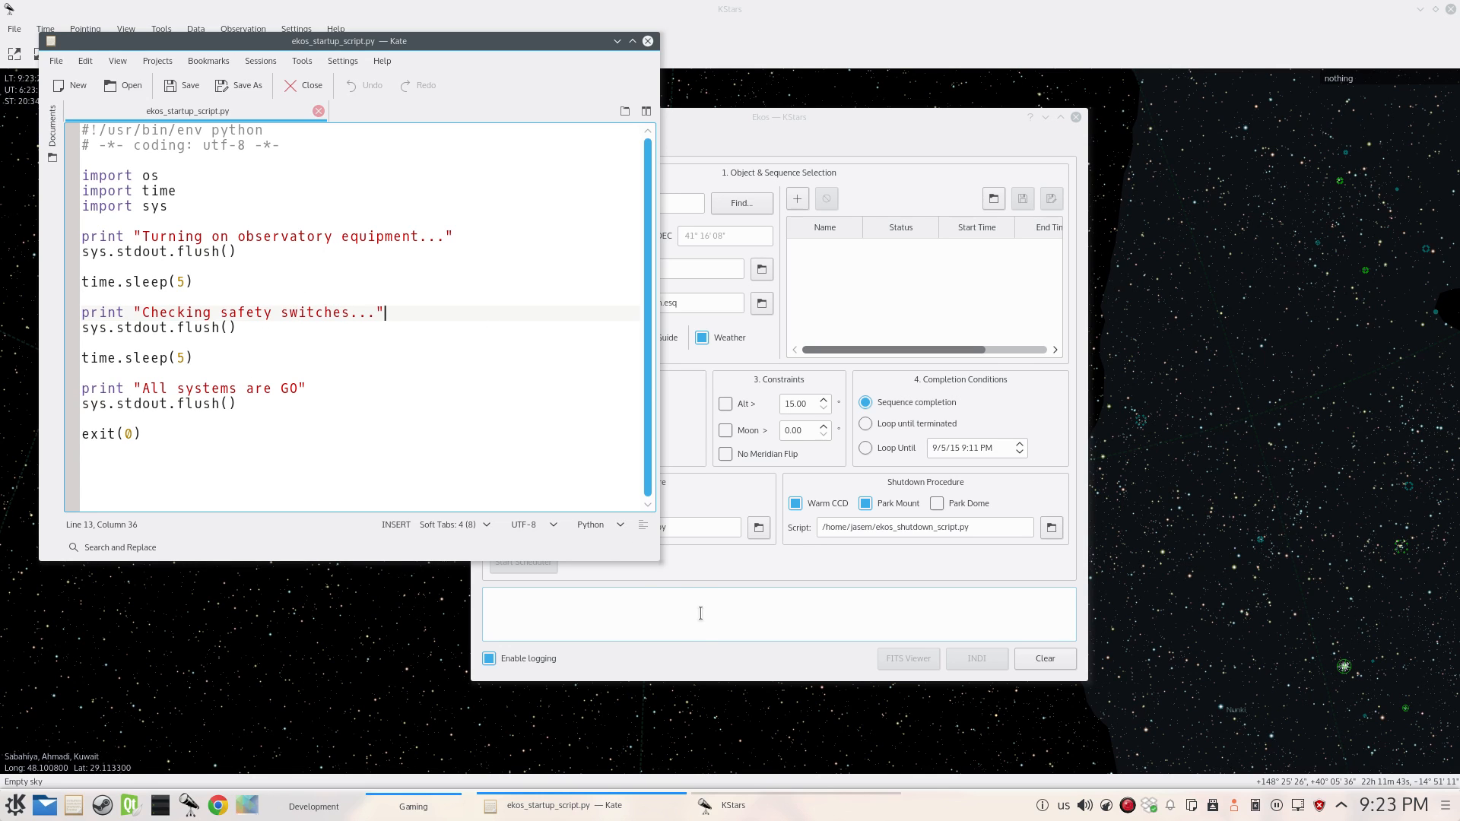
left_click(683, 381)
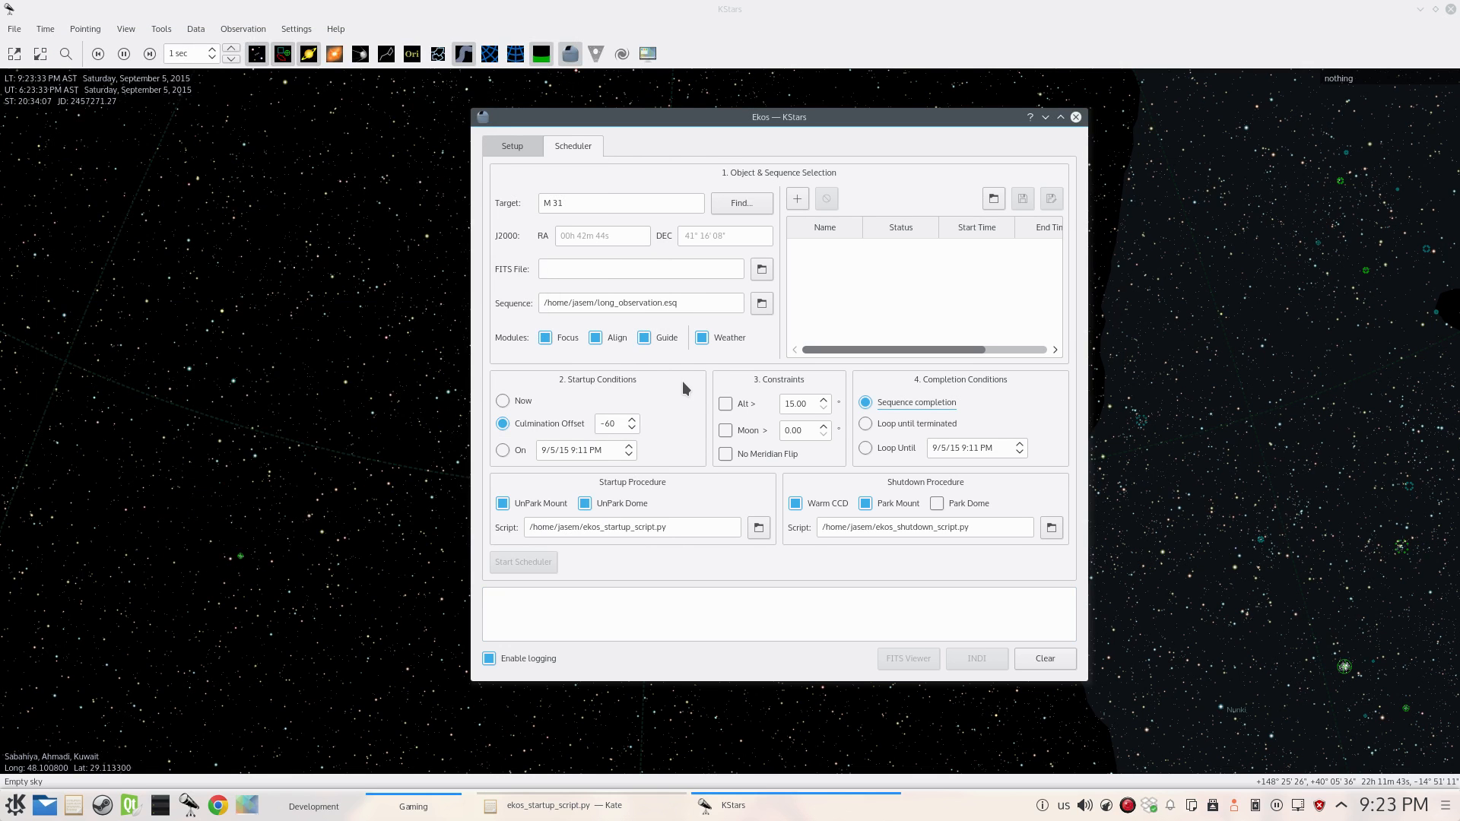
left_click_drag(679, 528, 493, 535)
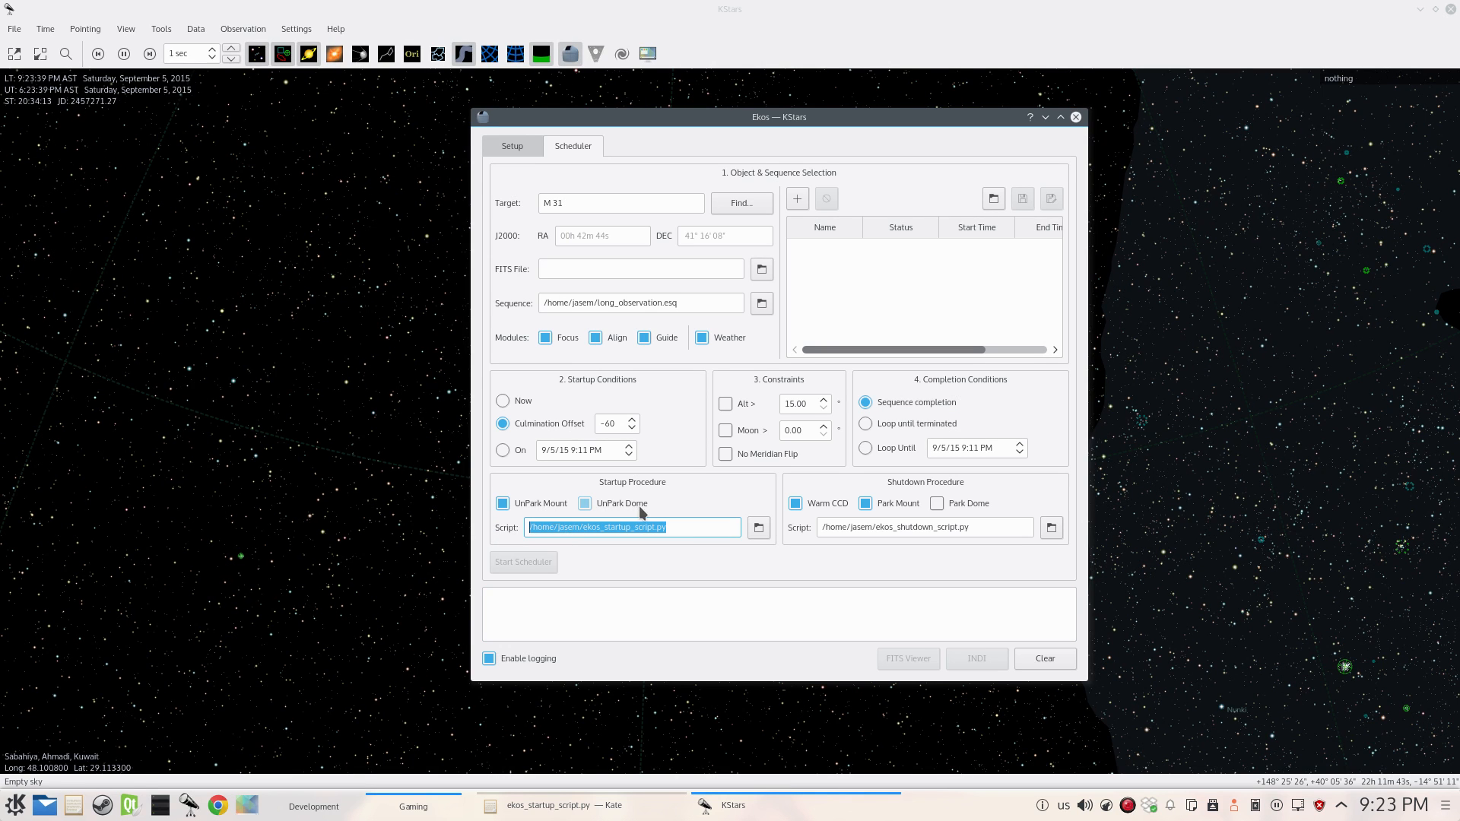
left_click(675, 528)
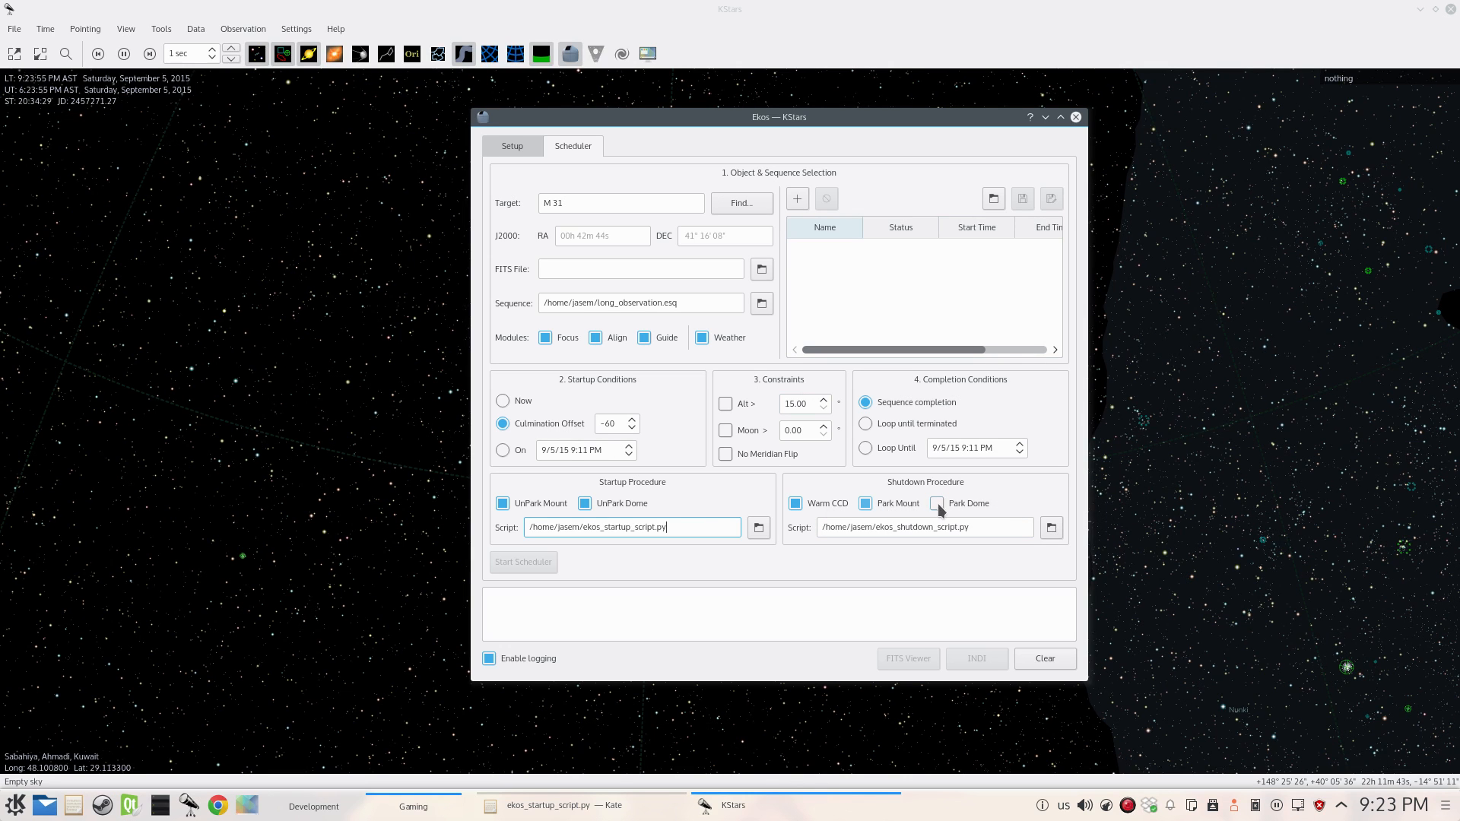
left_click(809, 508)
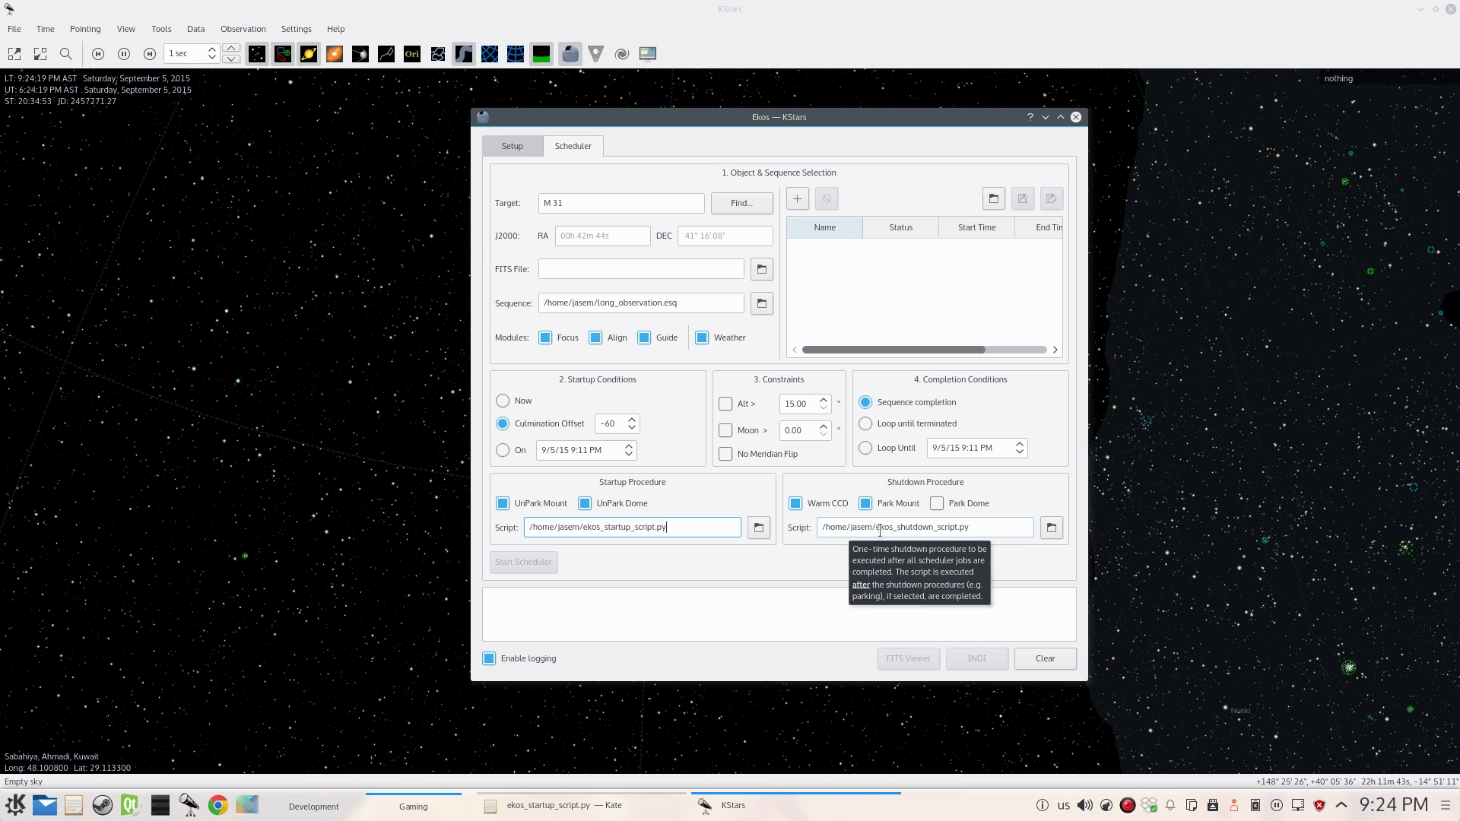
- Open the Observation Planner and arrange it side by side with the Ekos window
left_click_drag(629, 116, 819, 107)
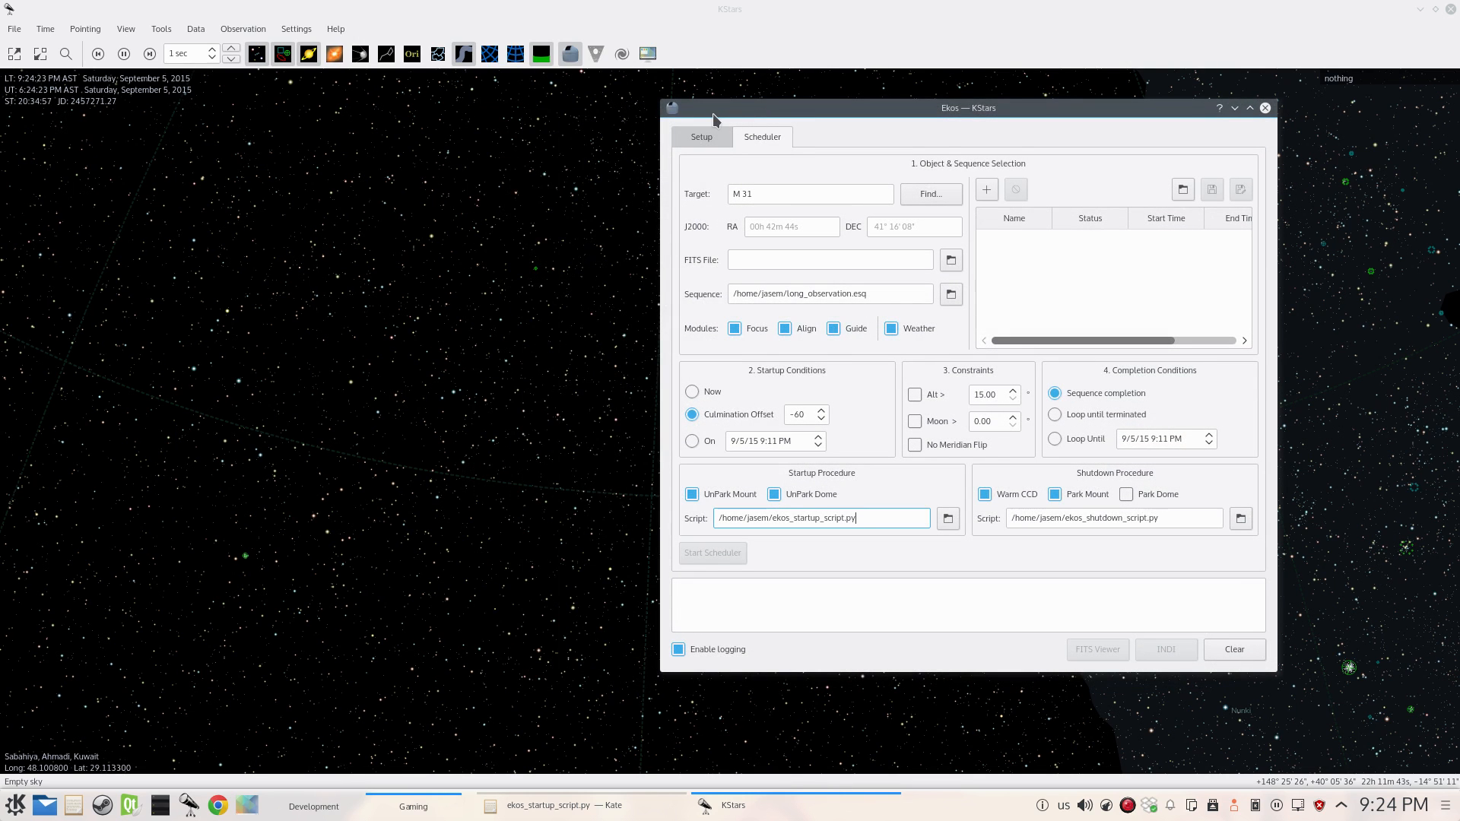
left_click_drag(713, 112, 763, 119)
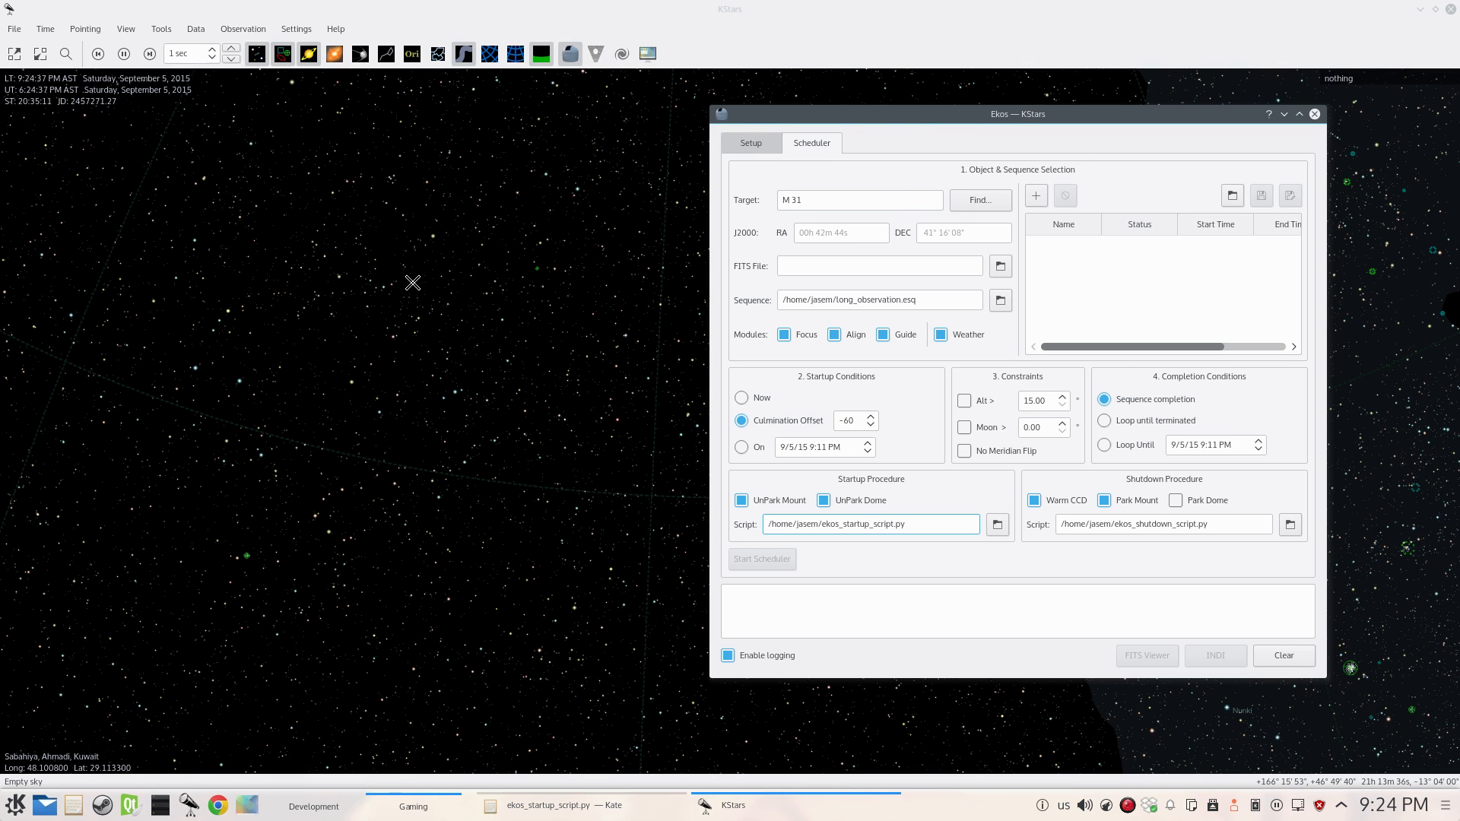
left_click(239, 30)
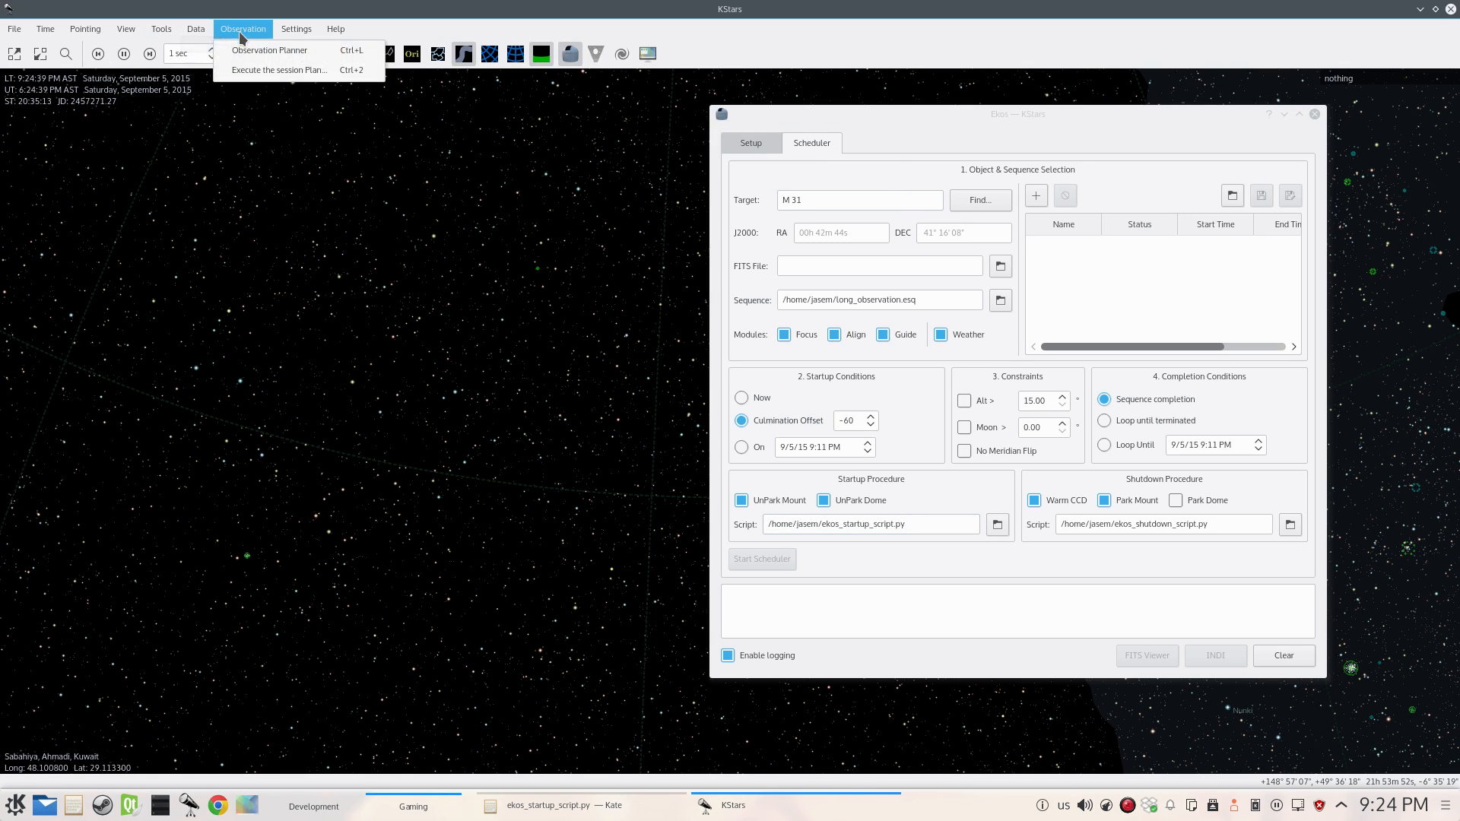
left_click(251, 43)
left_click_drag(667, 154, 316, 121)
- Check M 31 on the planner's altitude graph, send it to the Ekos scheduler and add it to the job list
left_click(102, 281)
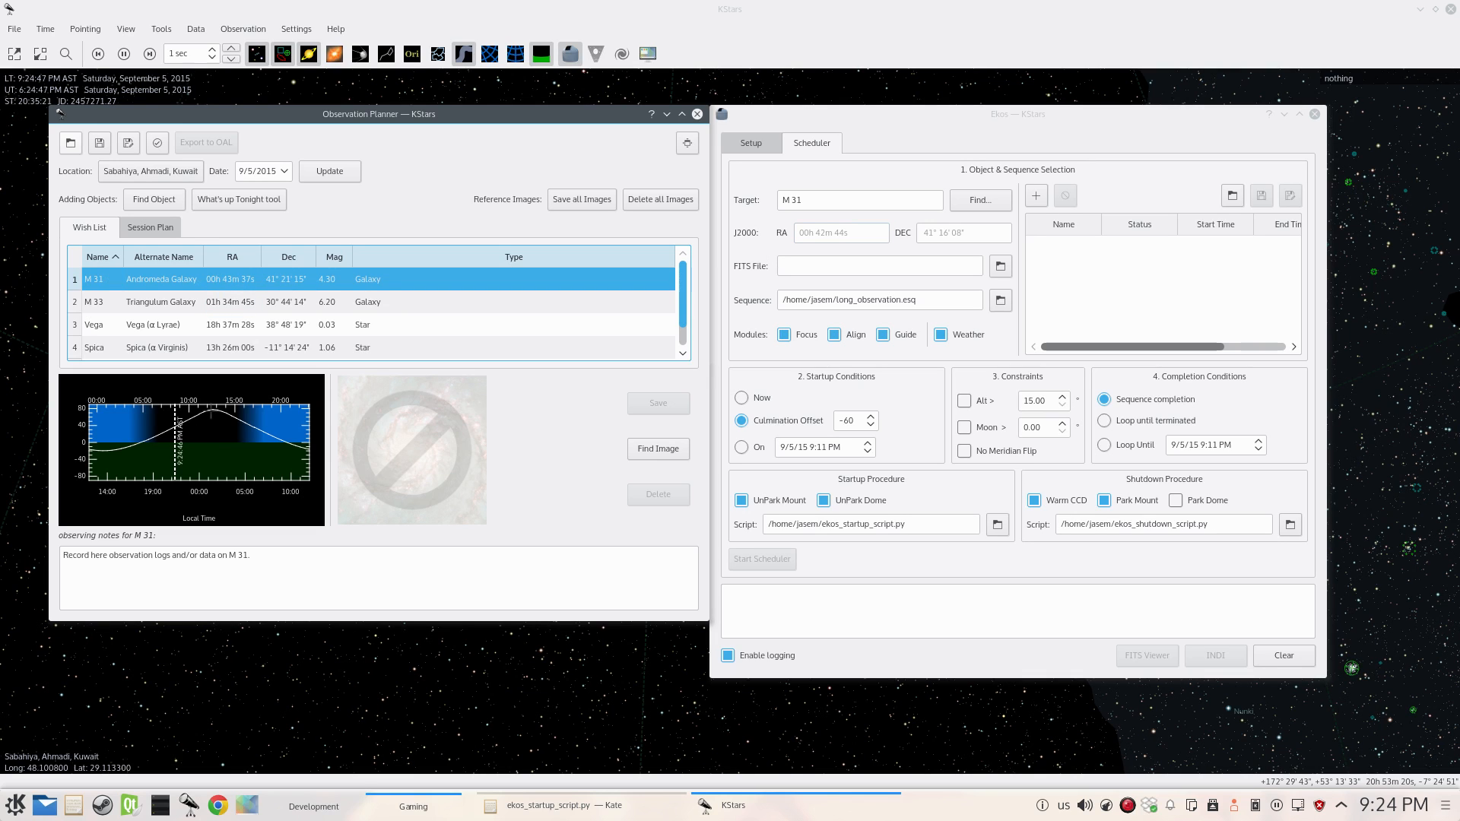
left_click(213, 414)
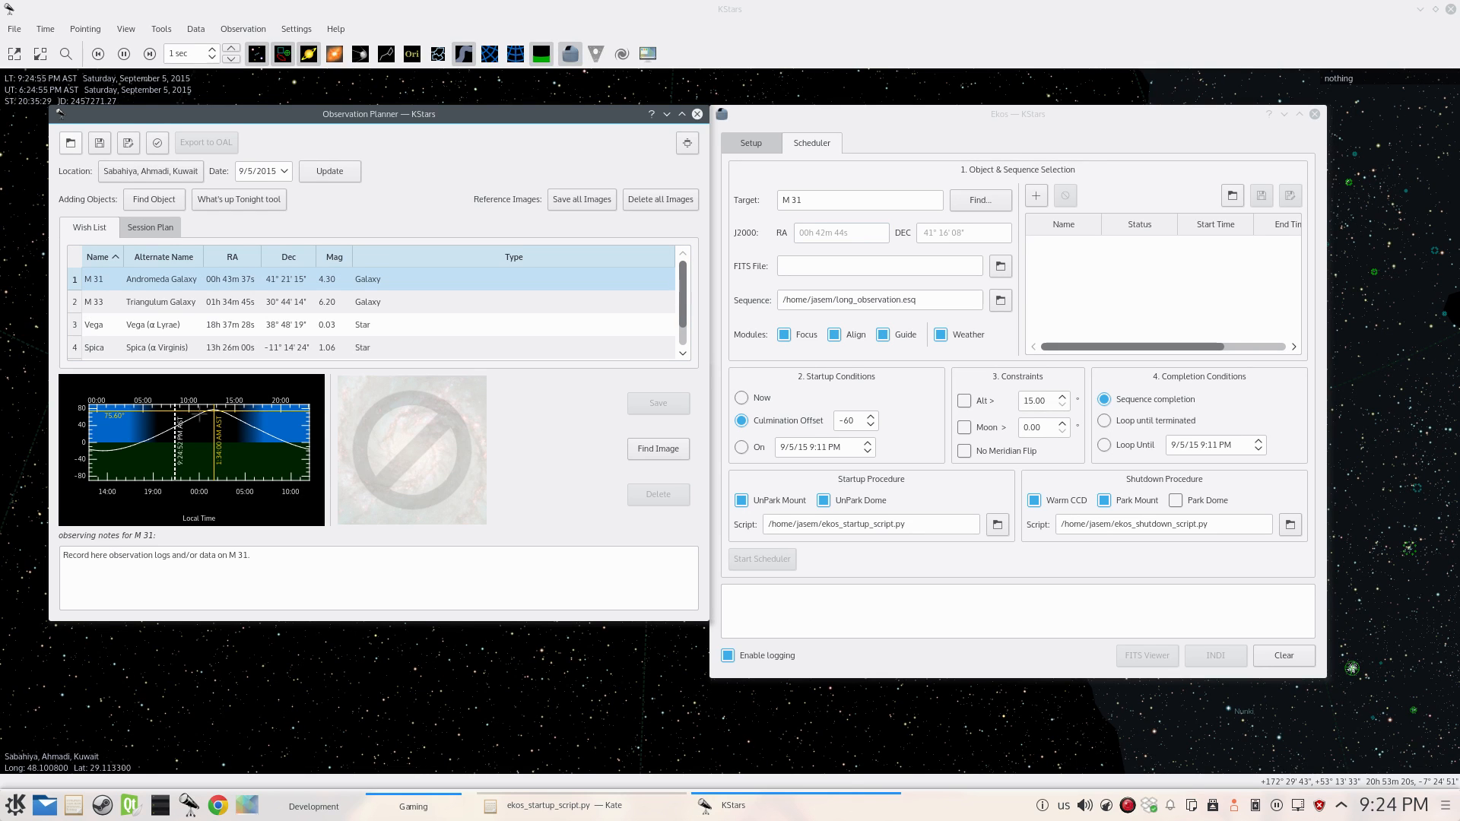
right_click(100, 283)
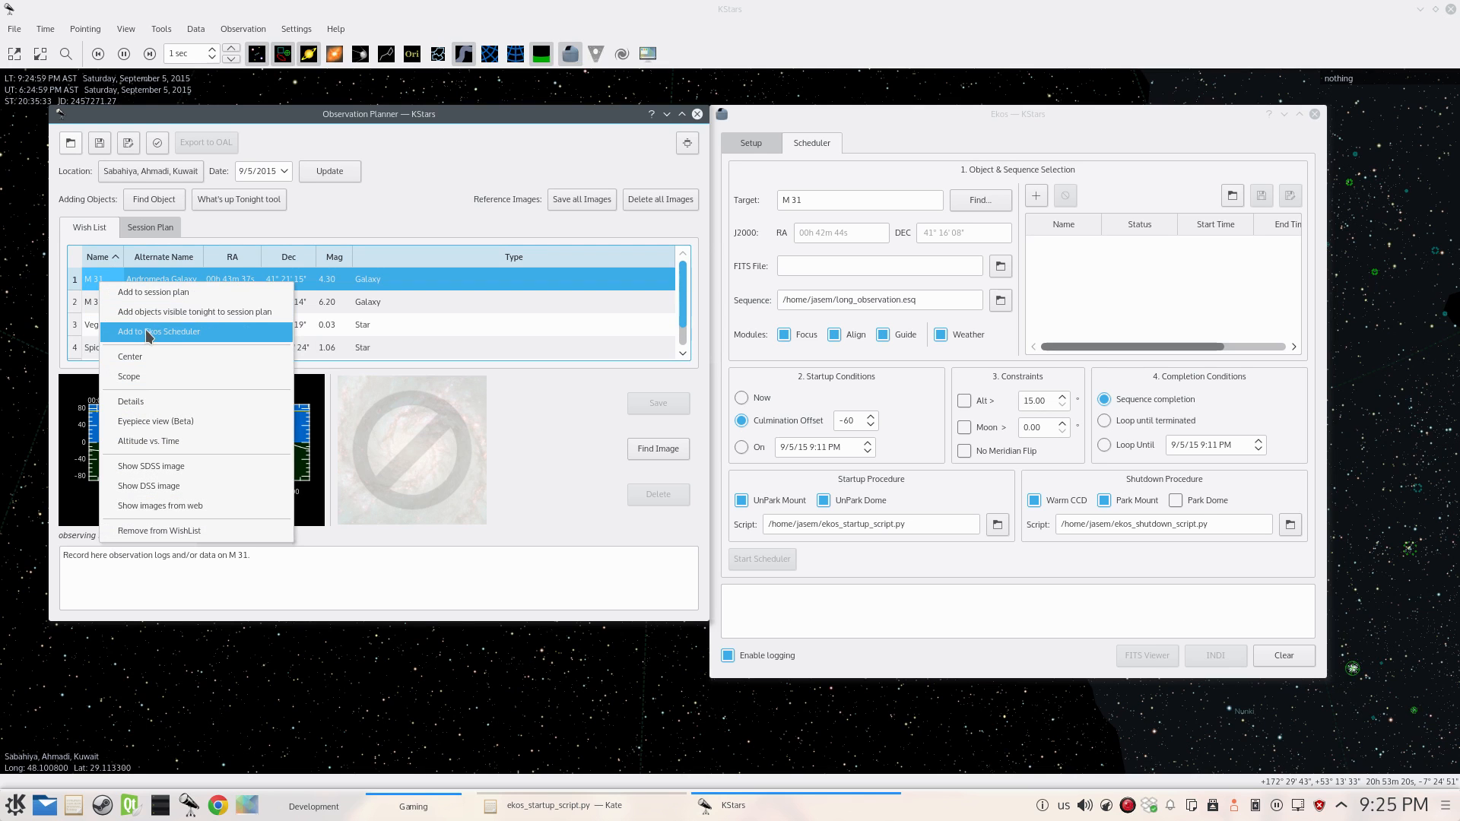
left_click(161, 338)
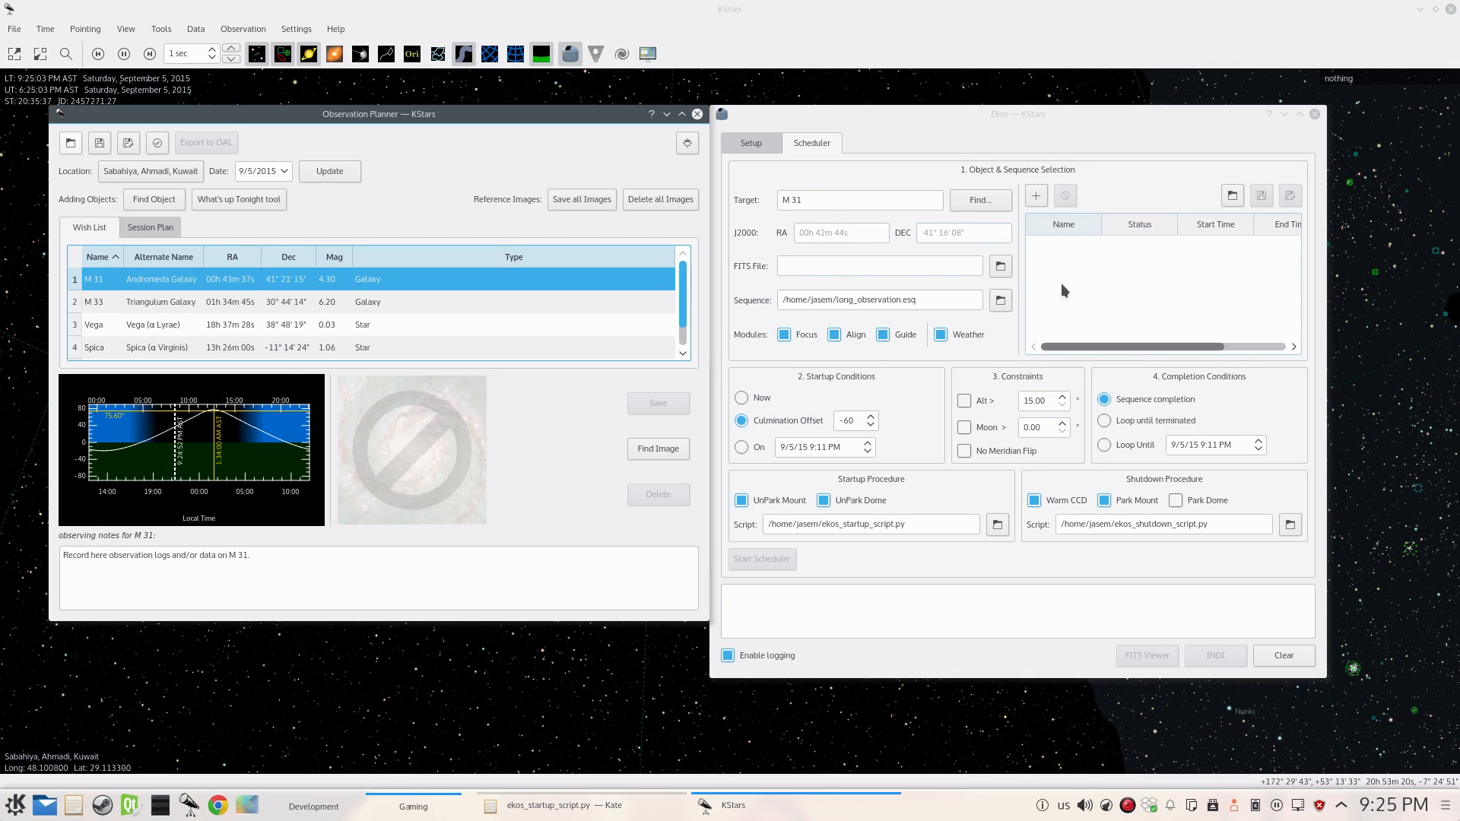
left_click(1045, 195)
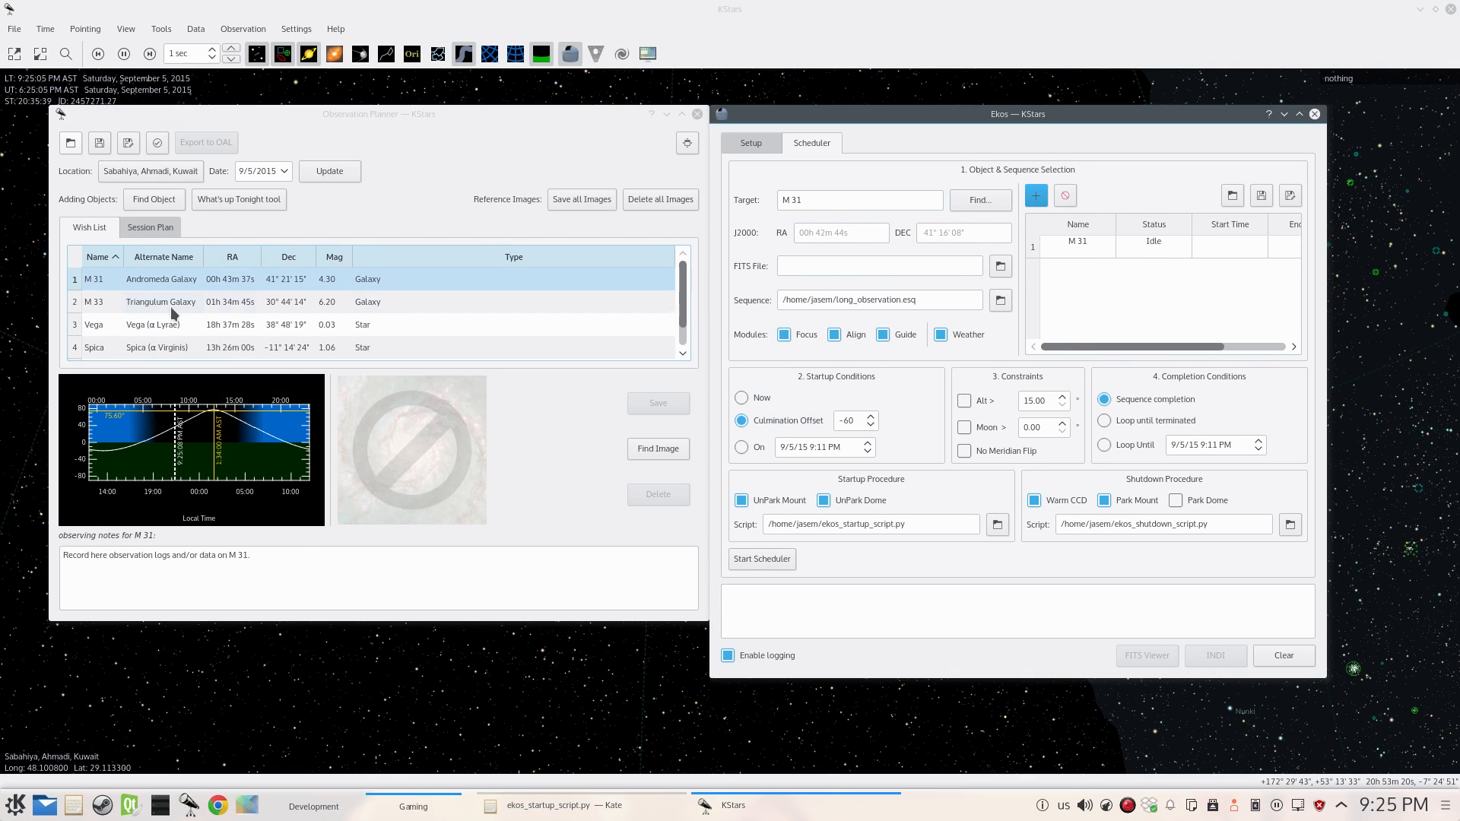
- Send M 33 from the wish list to the Ekos scheduler and add it as a job with the same settings
left_click(105, 311)
right_click(102, 302)
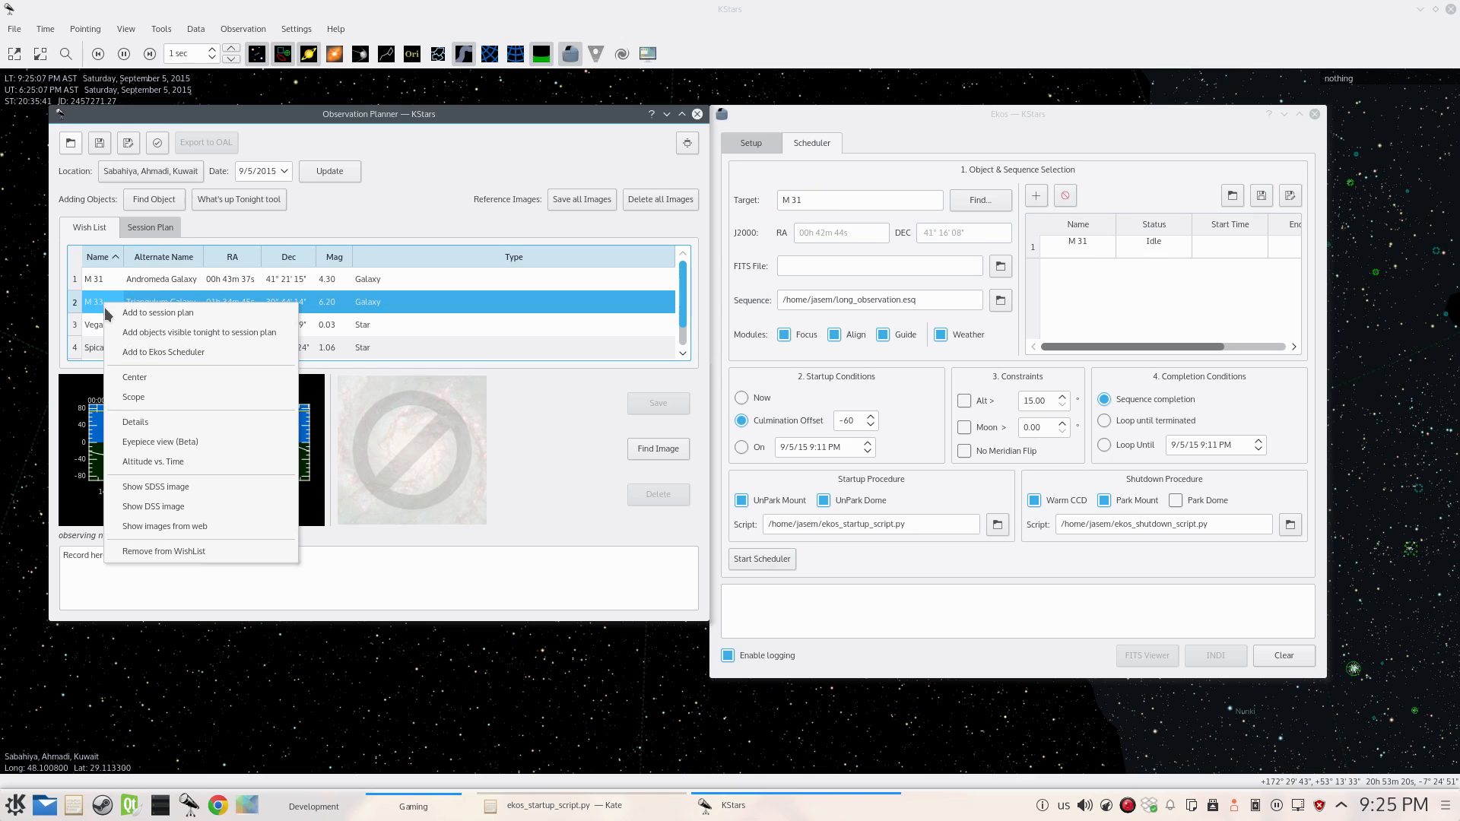
left_click(161, 352)
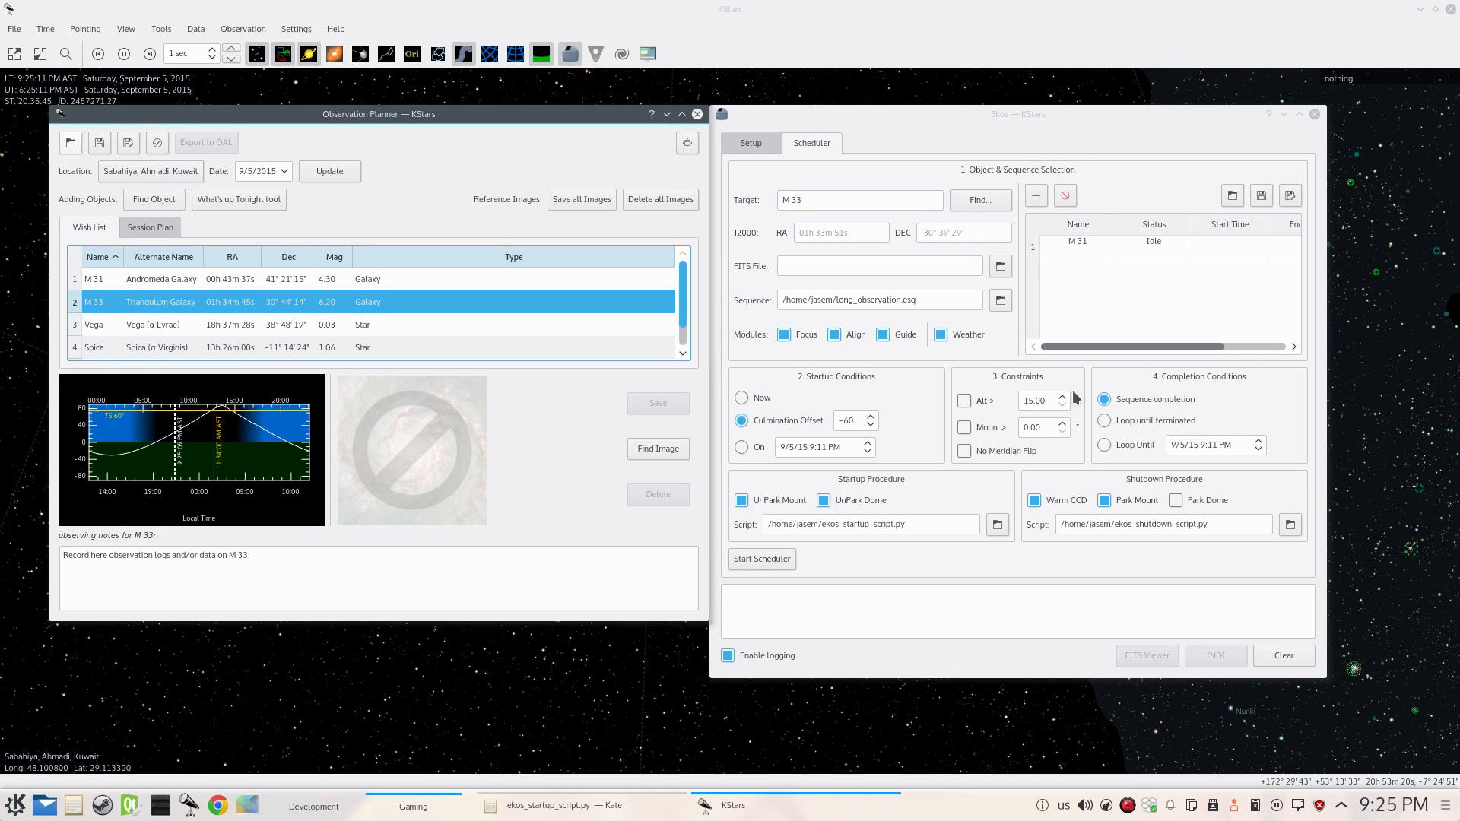
left_click(1037, 196)
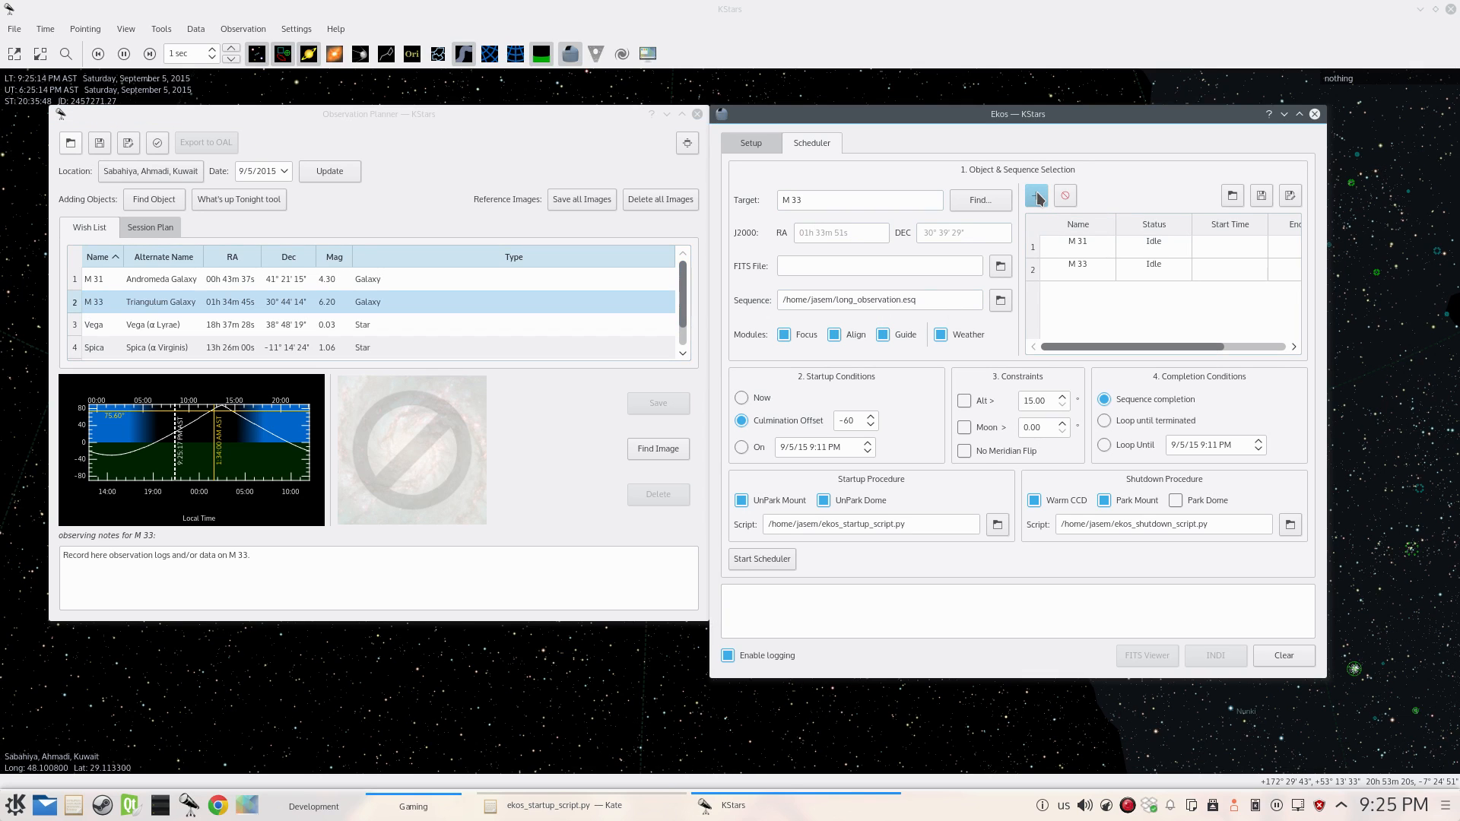
- Check Vega's altitude, send it to the Ekos scheduler, and add it as a job with the startup condition Now
left_click(105, 325)
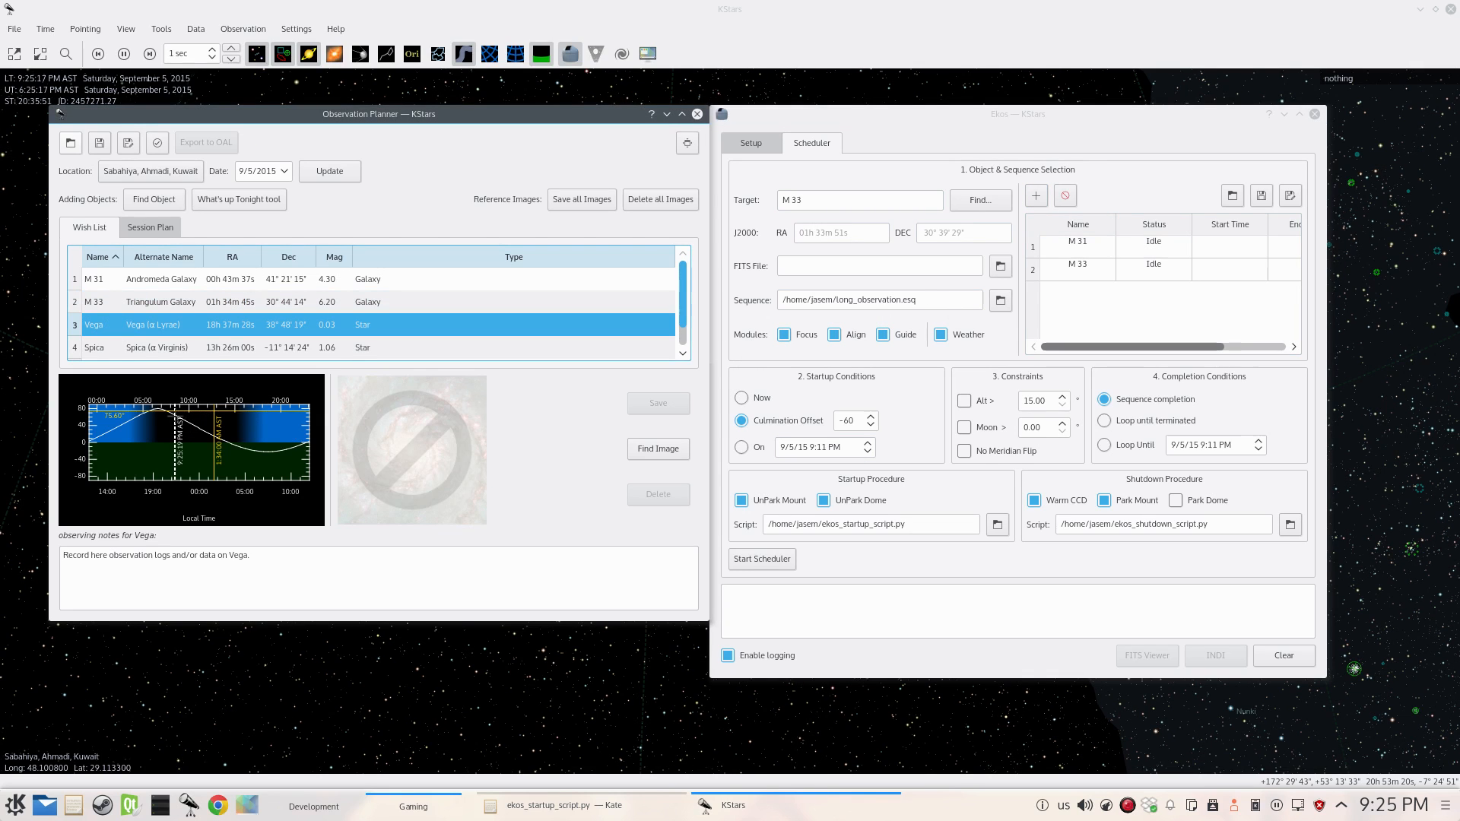
left_click(175, 414)
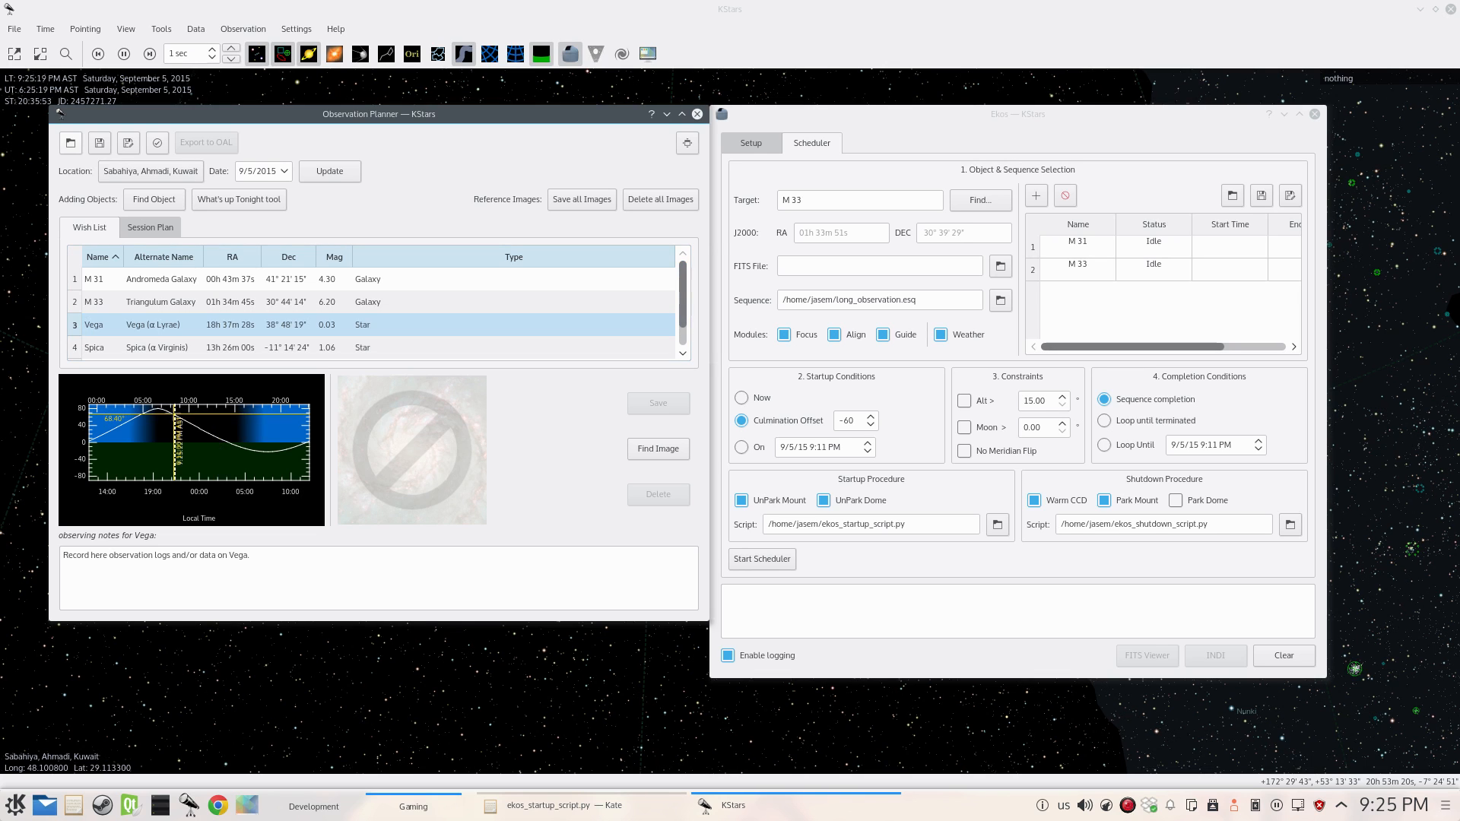
right_click(145, 327)
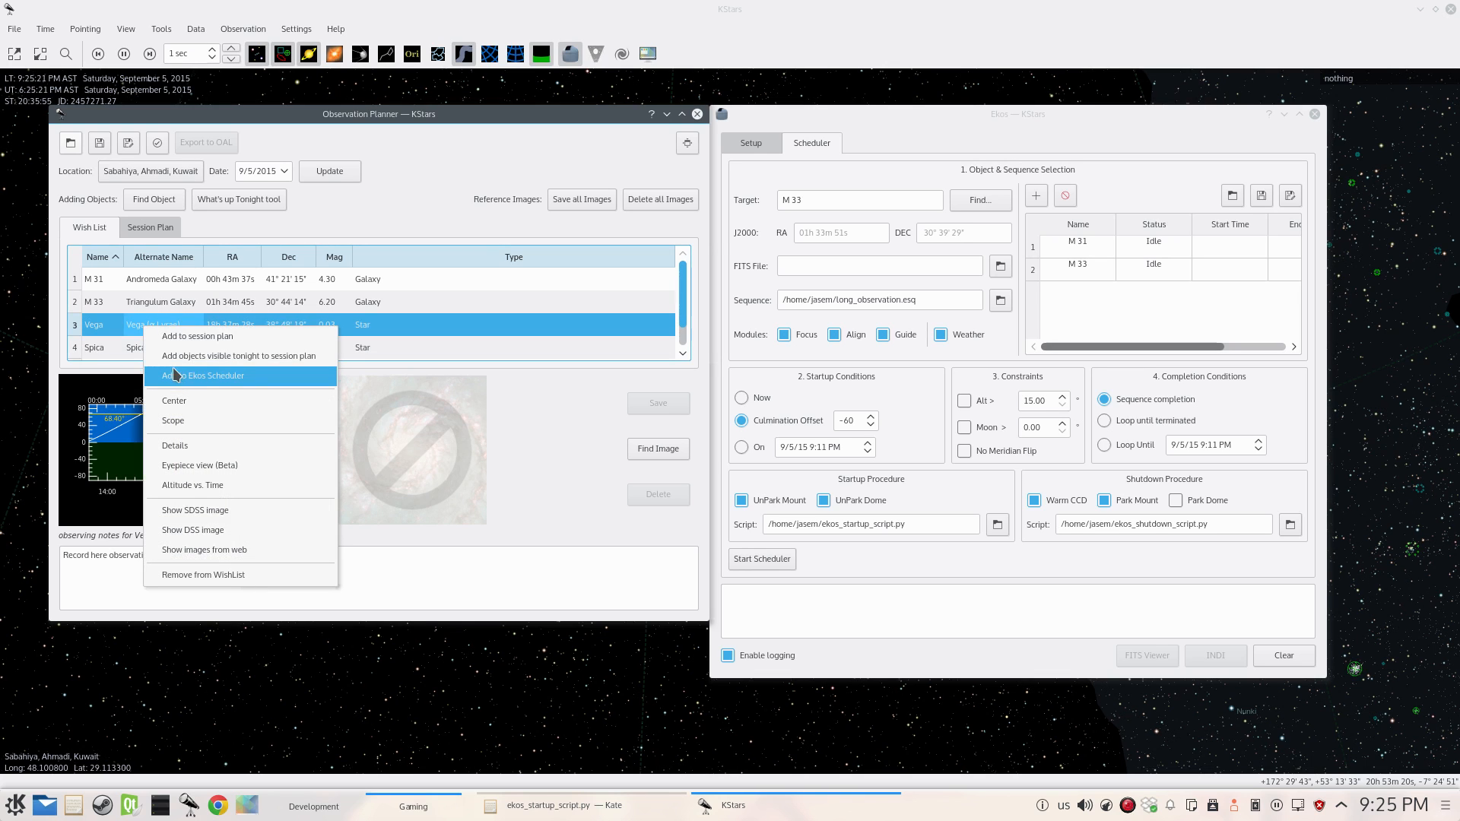
left_click(204, 376)
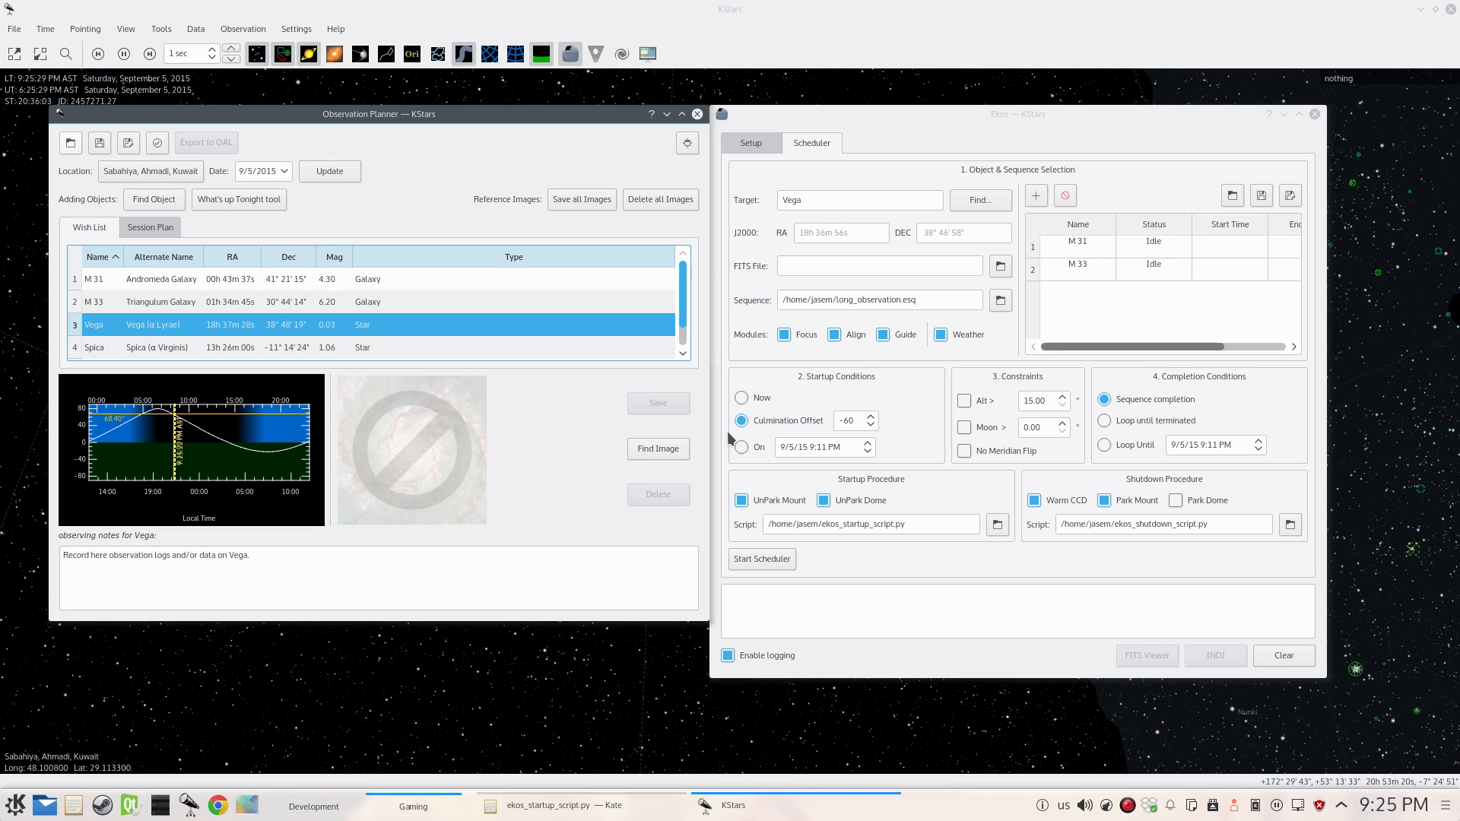
left_click(753, 400)
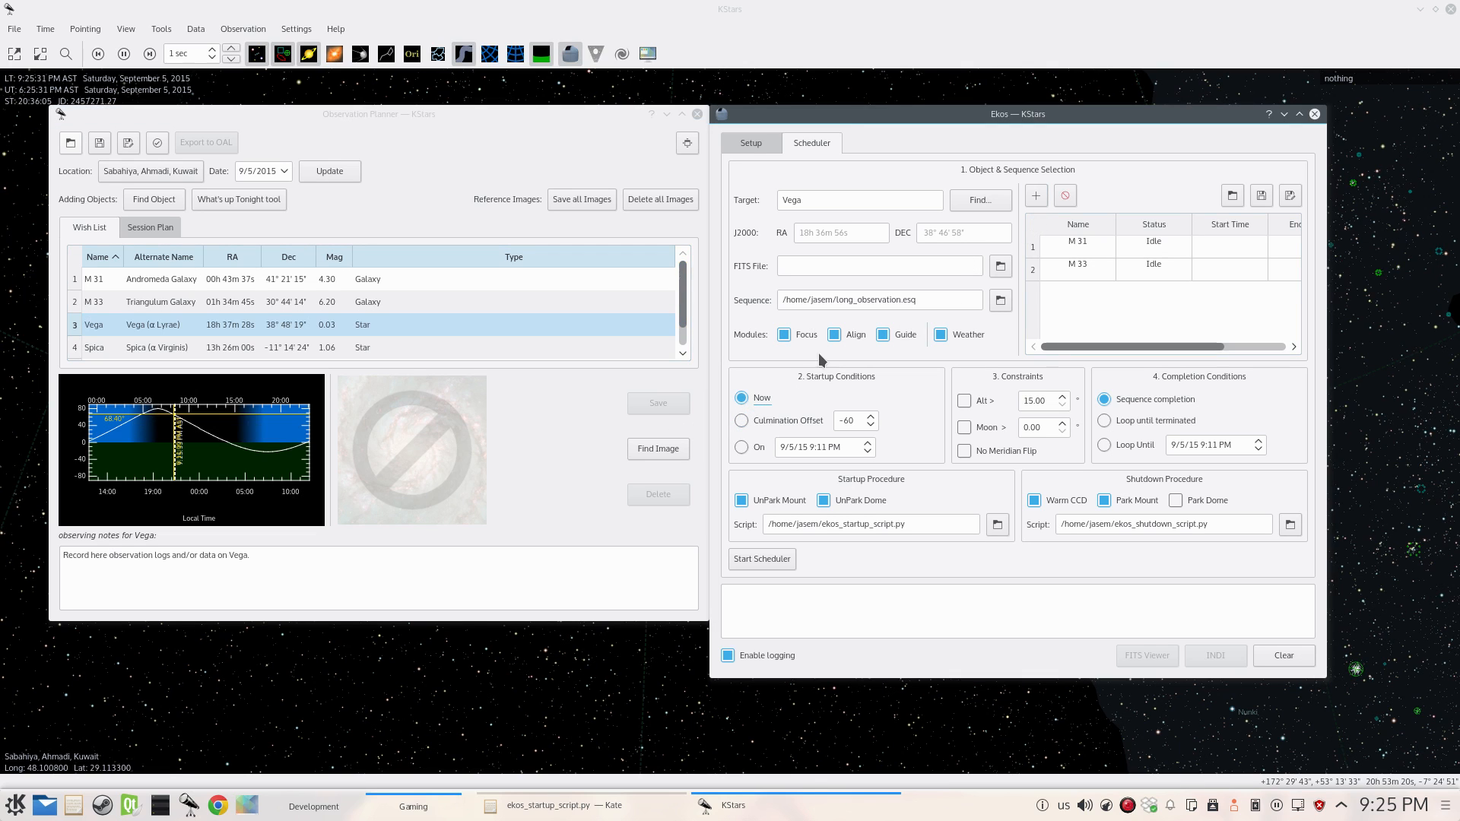
left_click(1037, 196)
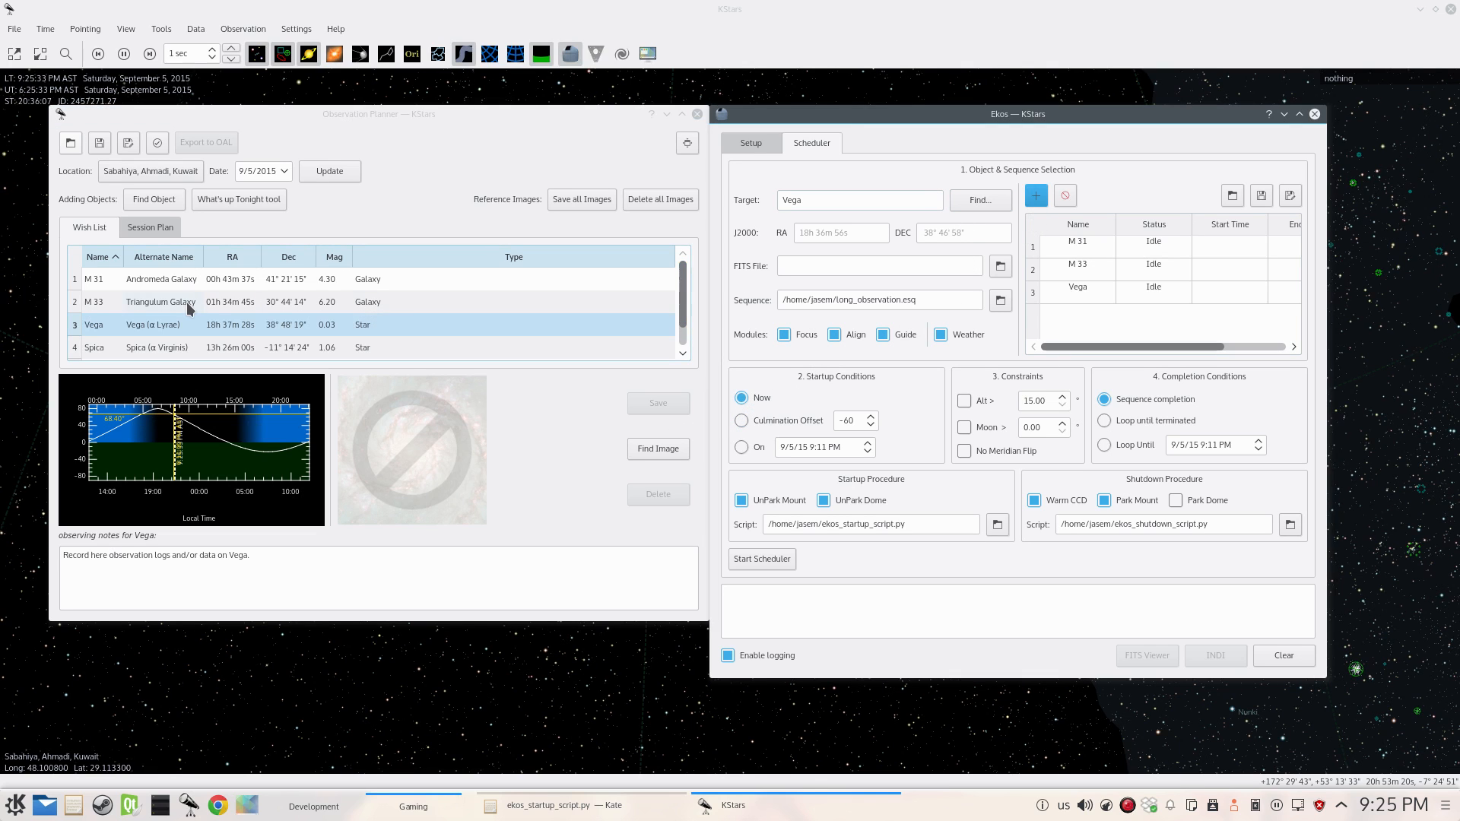
- Send Spica from the wish list to the Ekos scheduler and add it to the job list
scroll(151, 327, "down", 1)
left_click(152, 327)
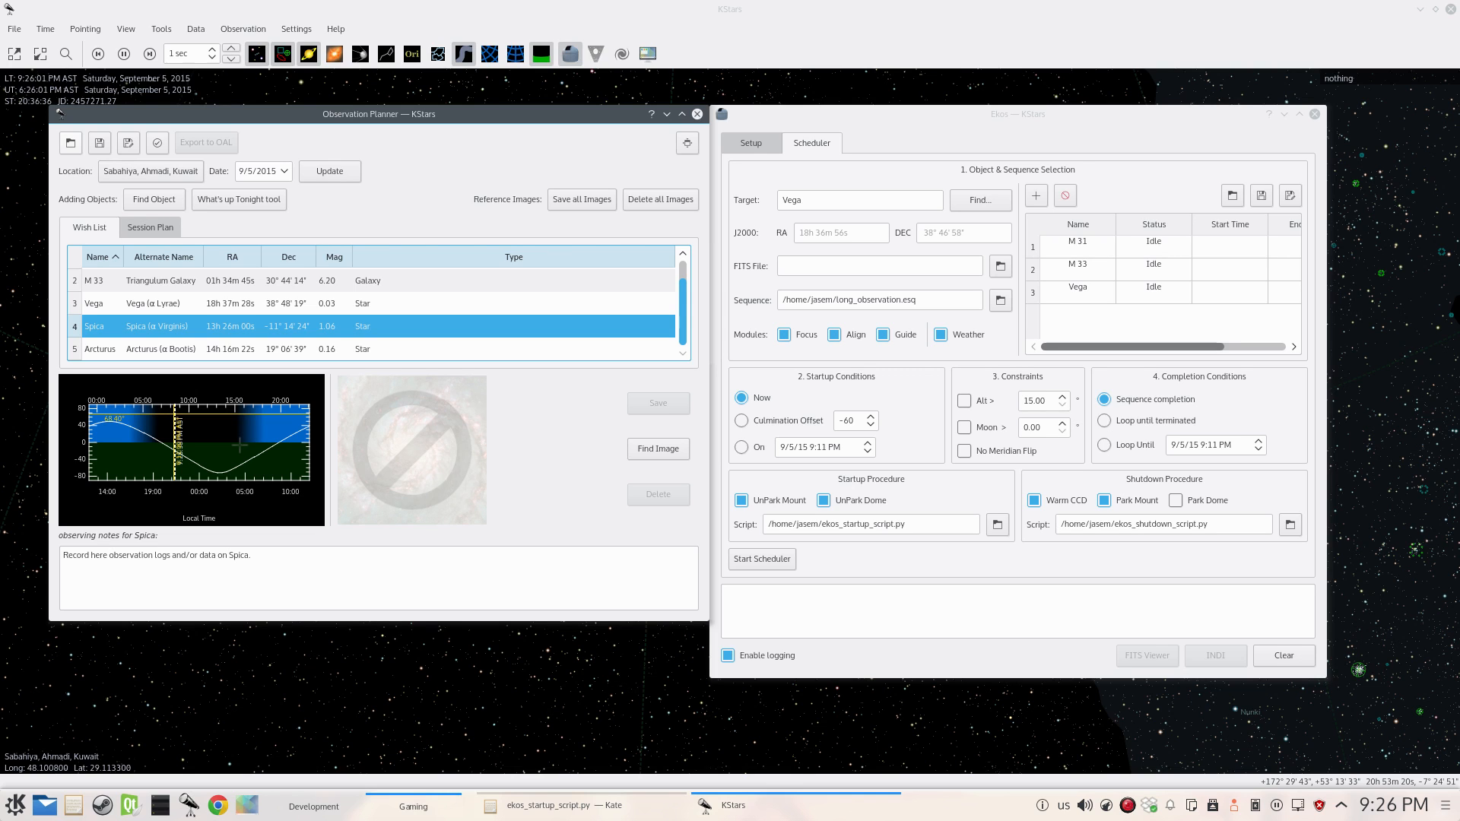
right_click(125, 325)
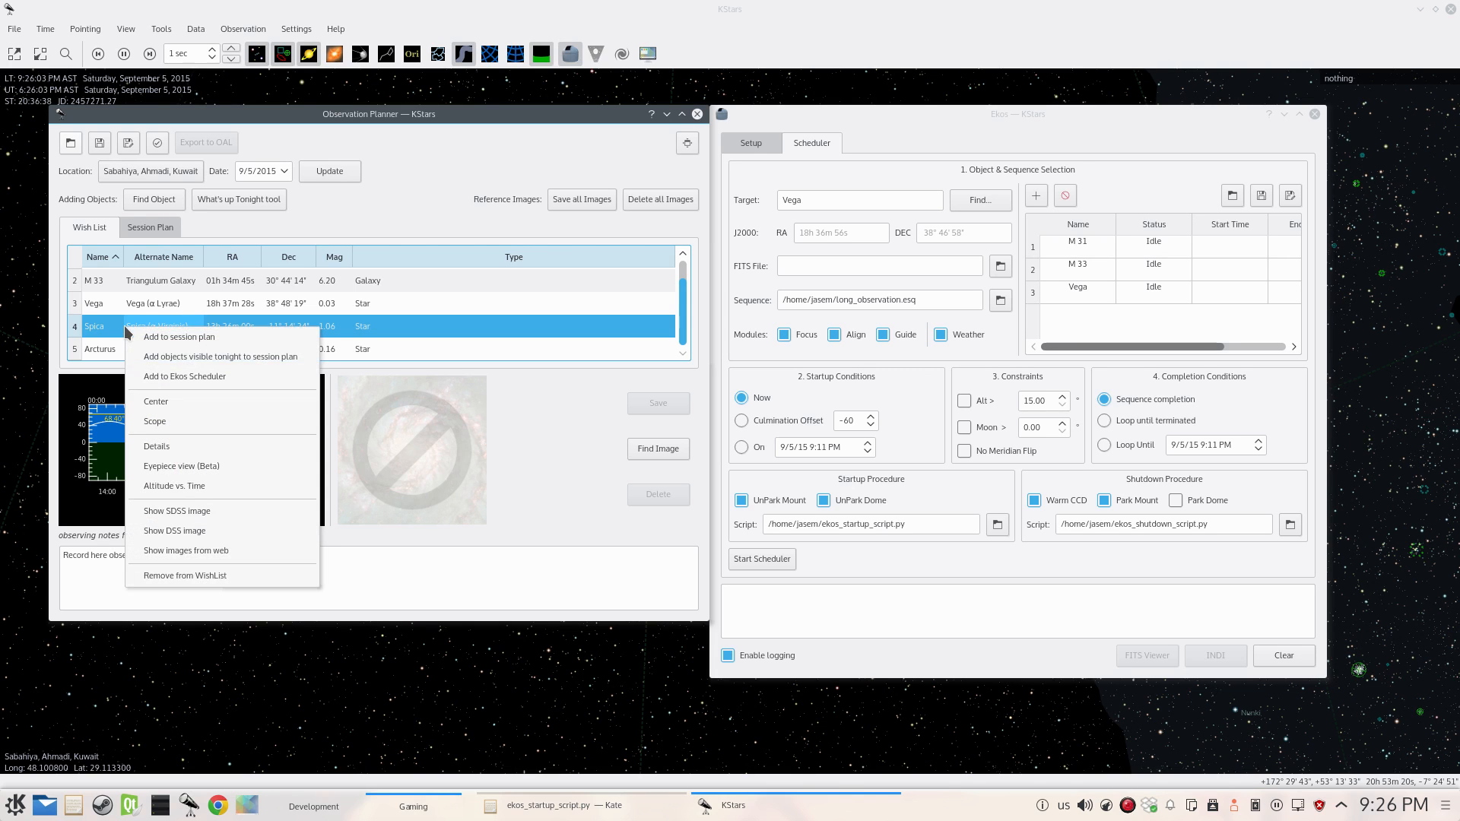
left_click(193, 377)
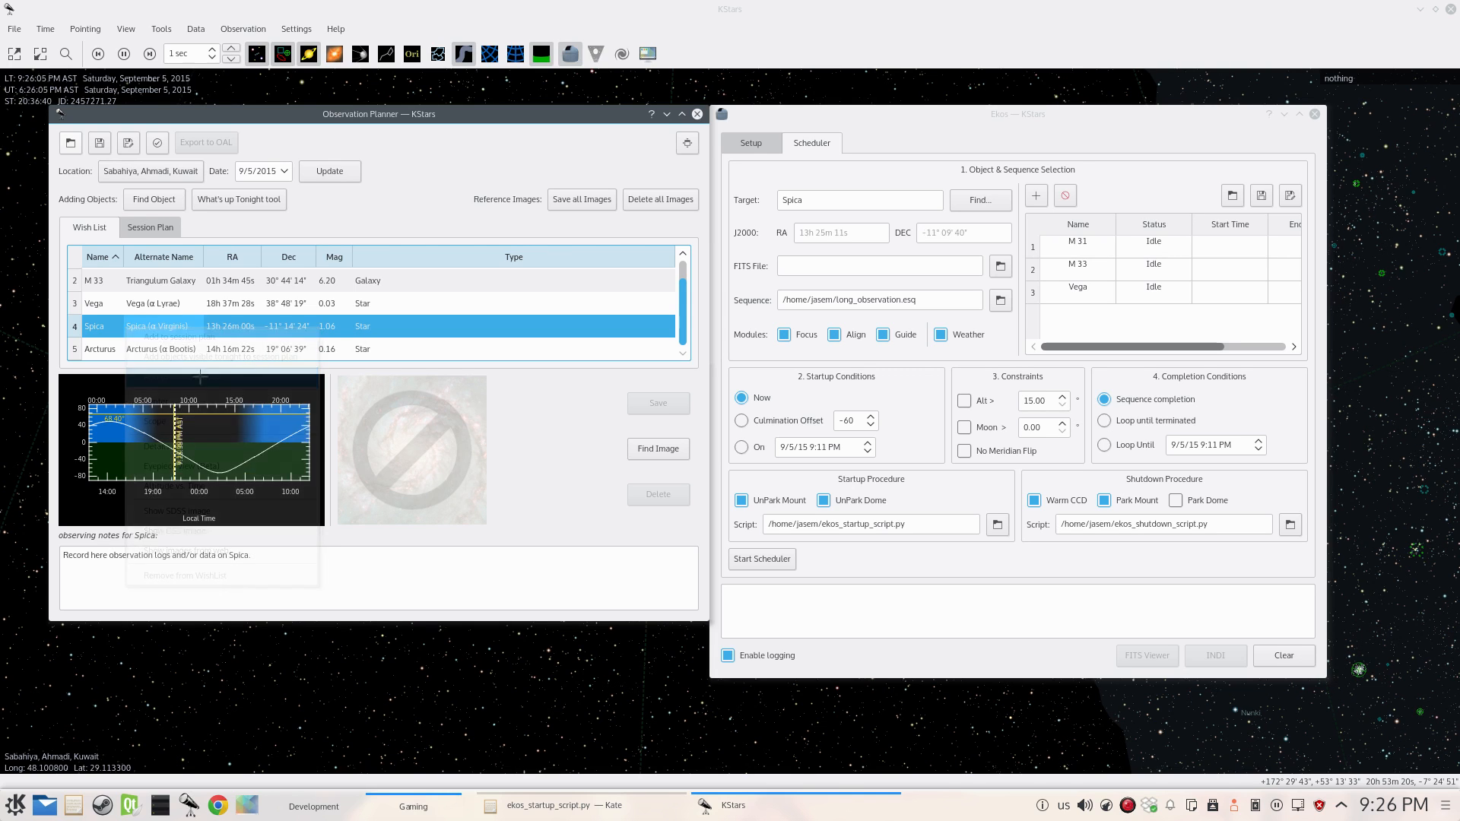
left_click(1039, 198)
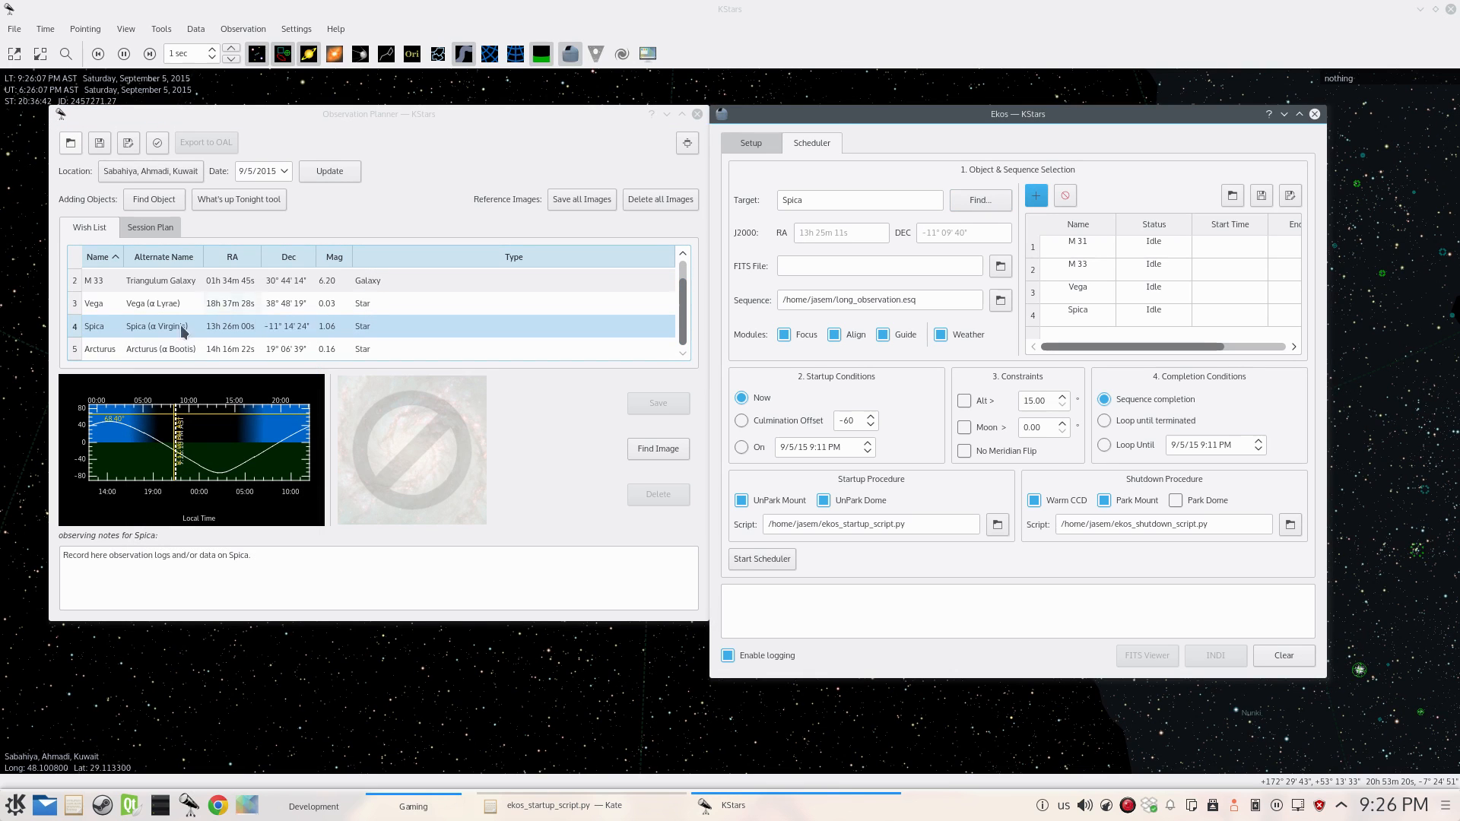
- Check Arcturus on the planner's altitude graph, send it to the Ekos scheduler and add it to the job list
left_click(127, 349)
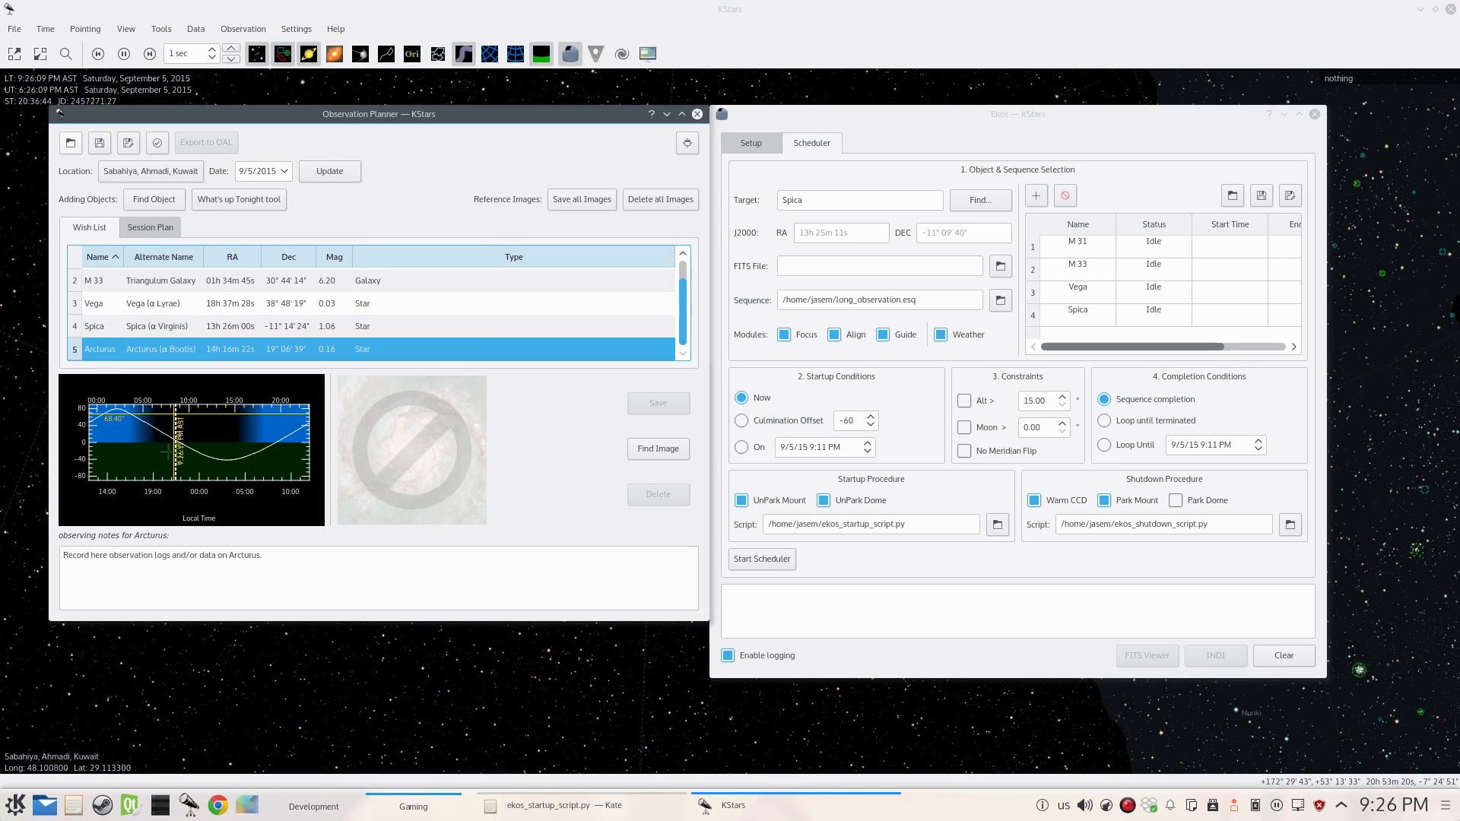
left_click_drag(178, 440, 176, 439)
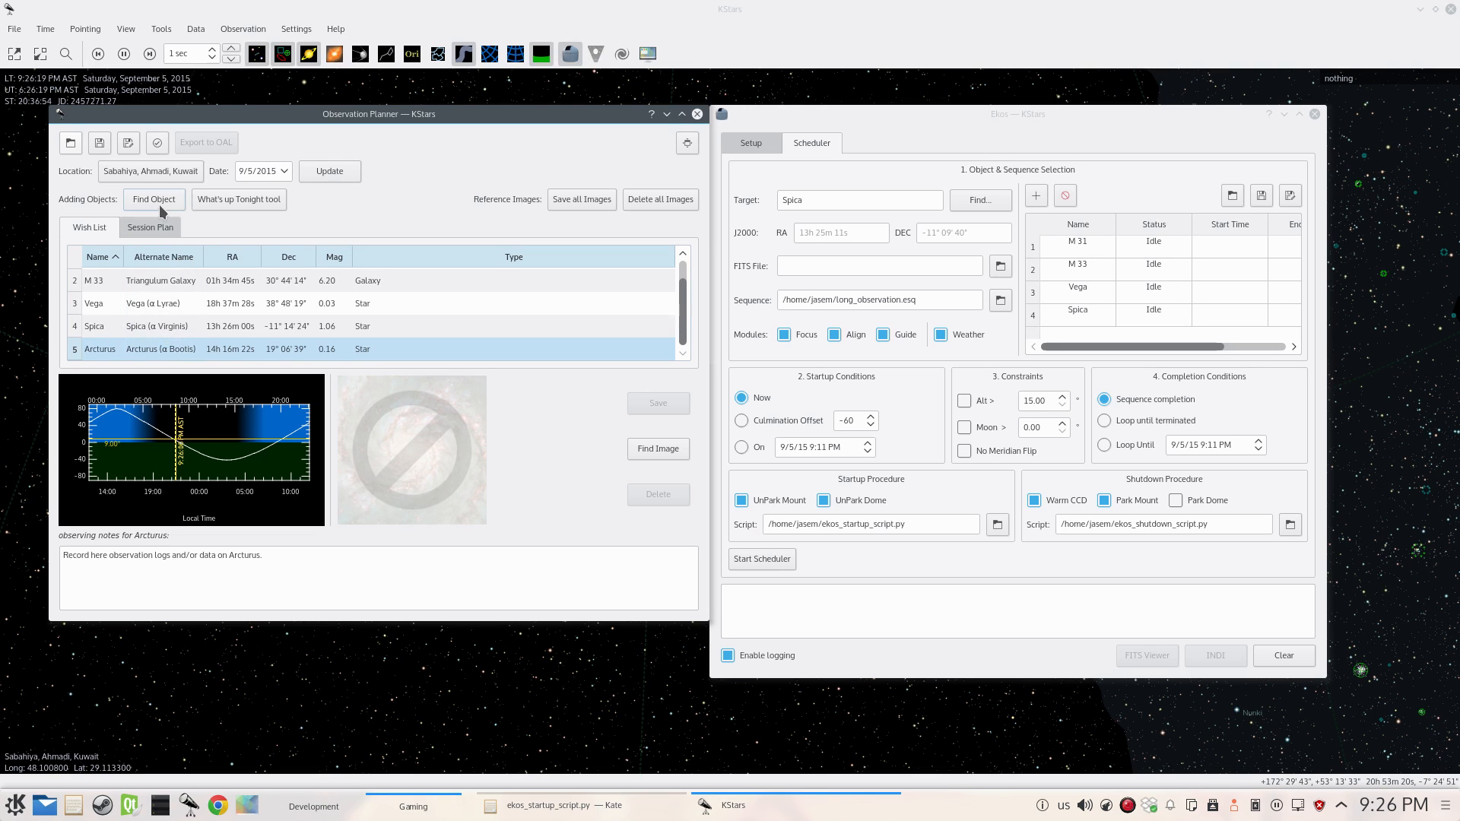
left_click(147, 352)
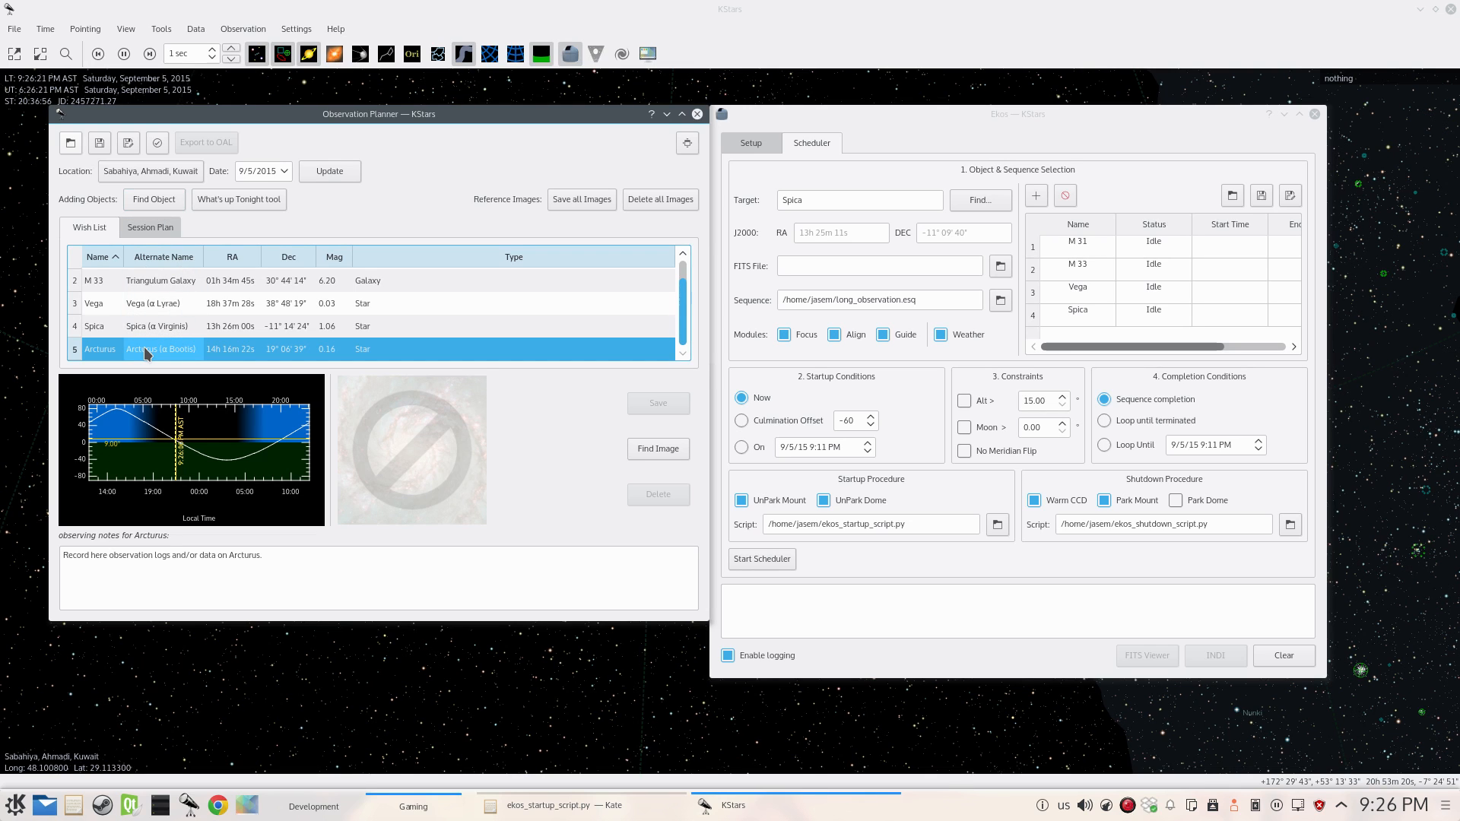
right_click(147, 353)
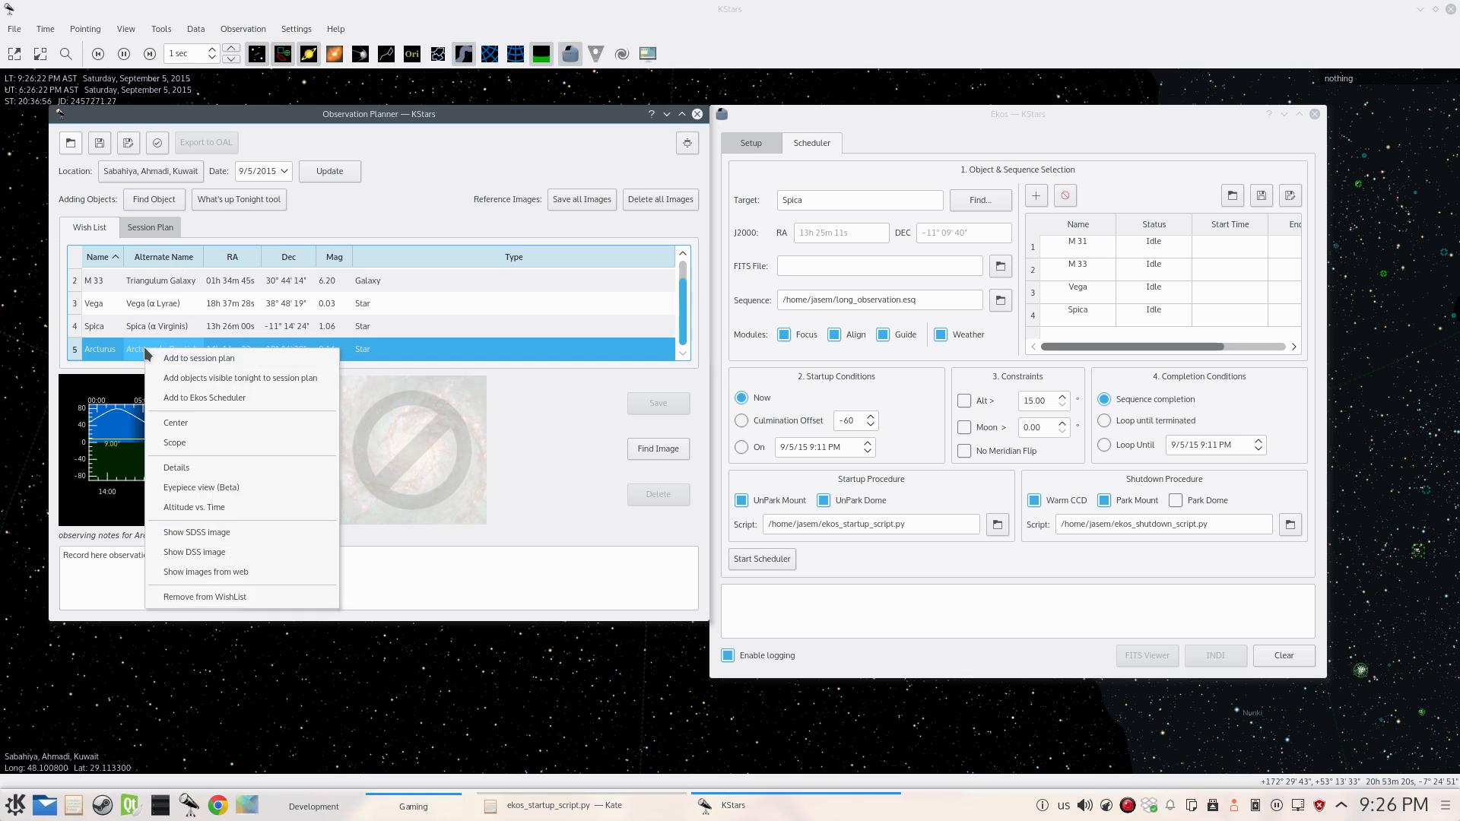
left_click(208, 397)
left_click(1037, 196)
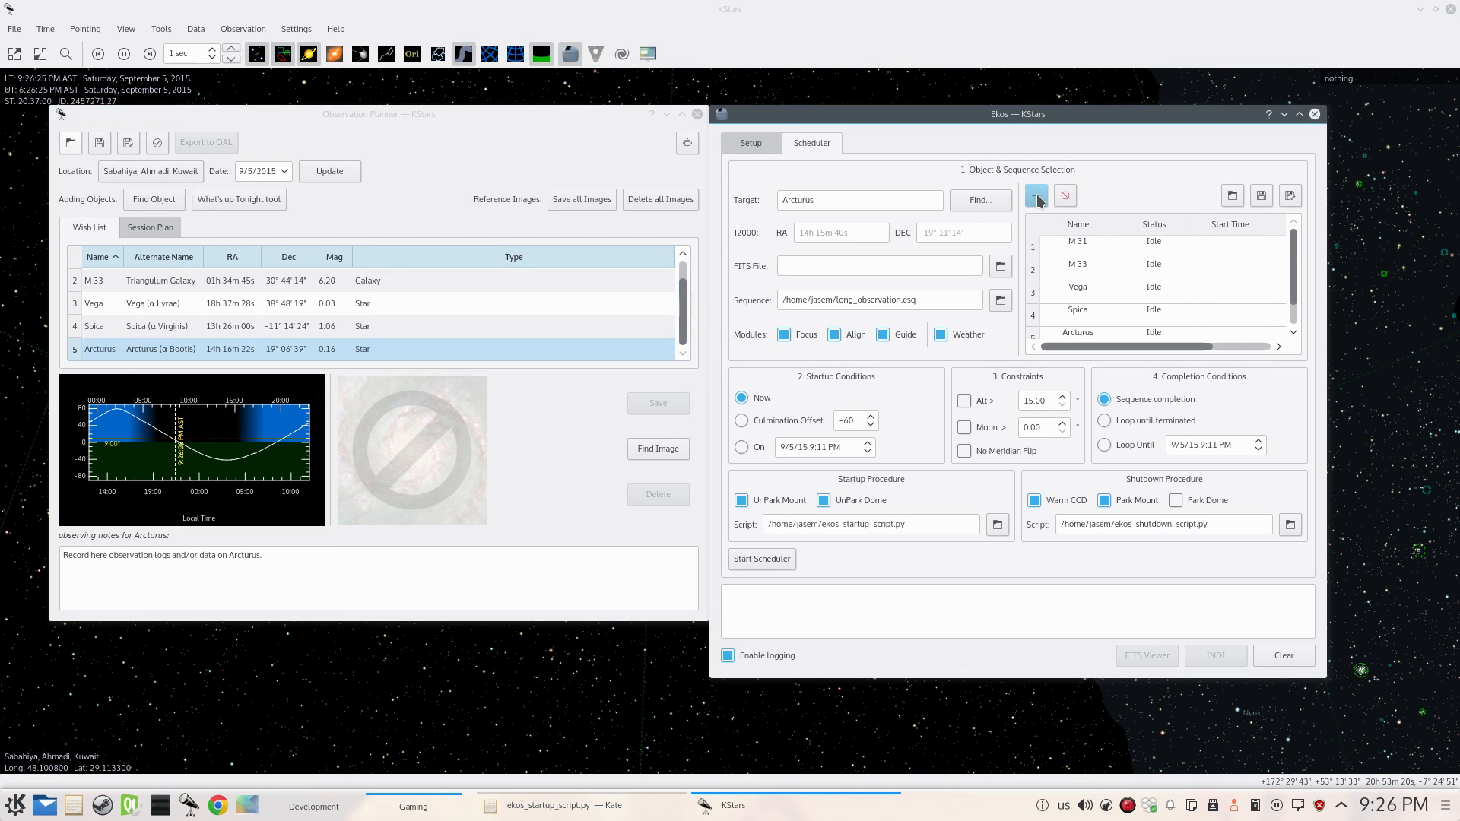
- Review the scheduler's full job list and close the Observation Planner
scroll(1259, 254, "down", 1)
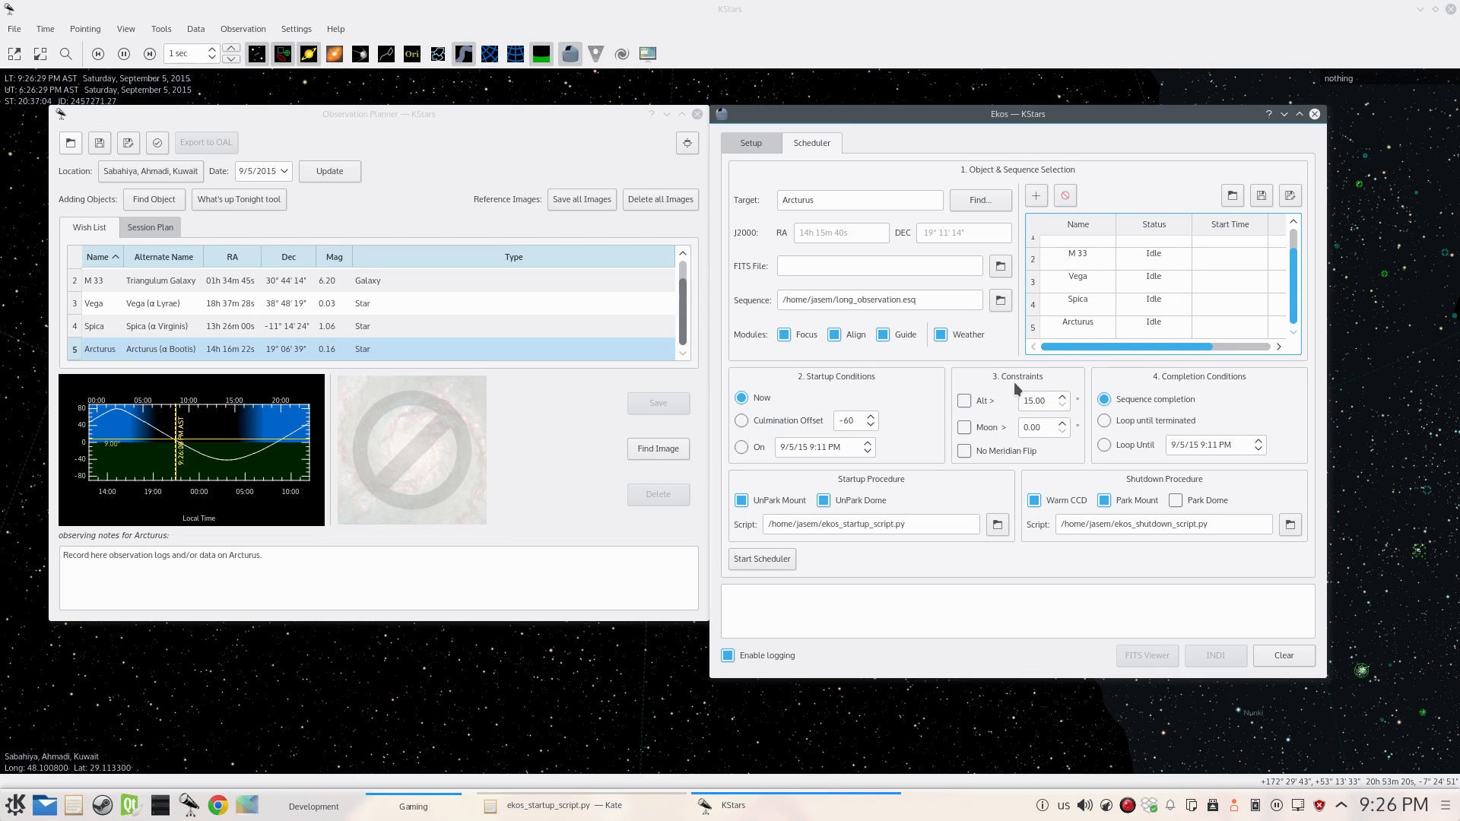
scroll(1216, 295, "up", 1)
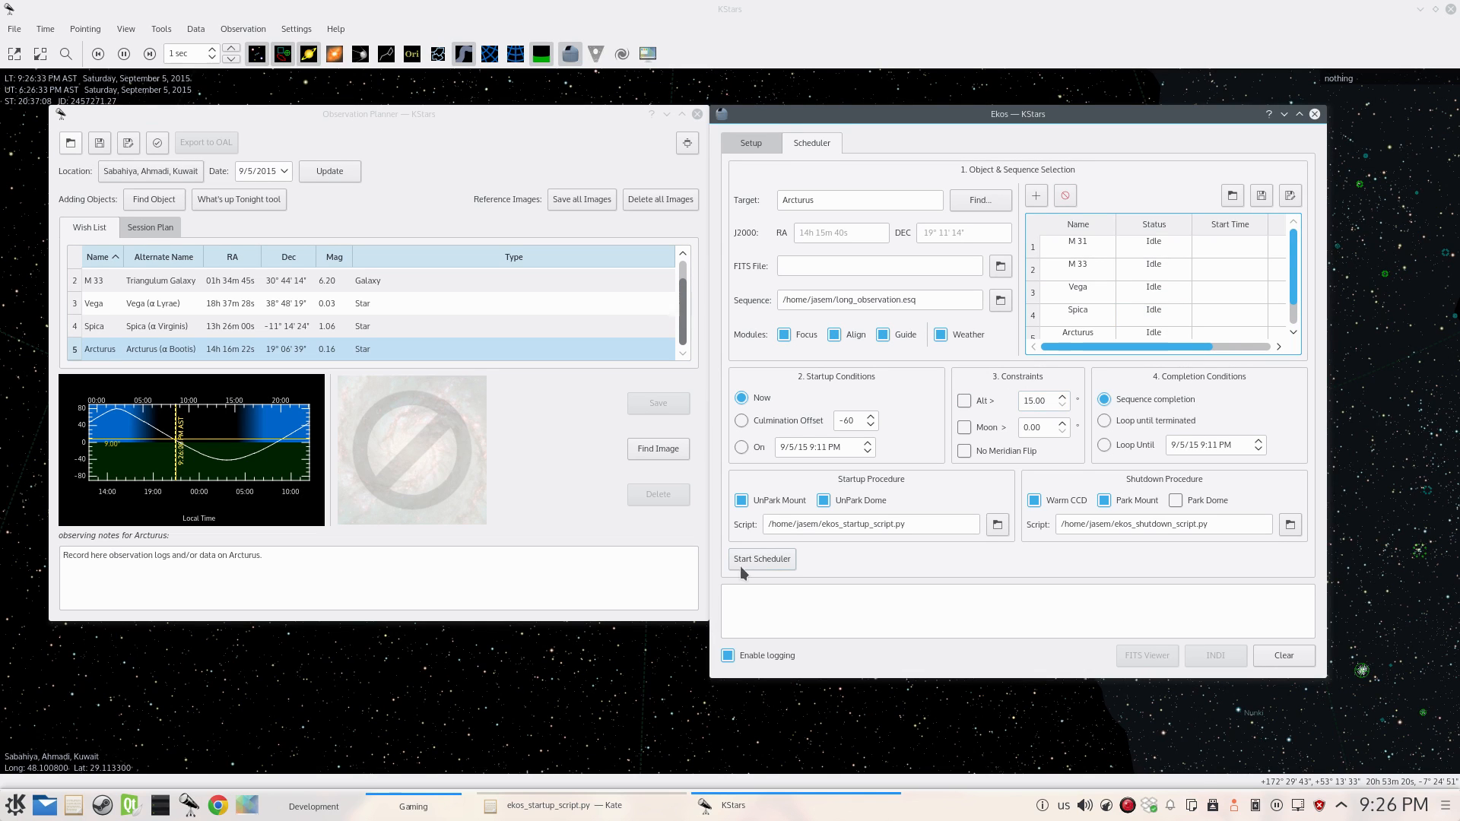
left_click(697, 114)
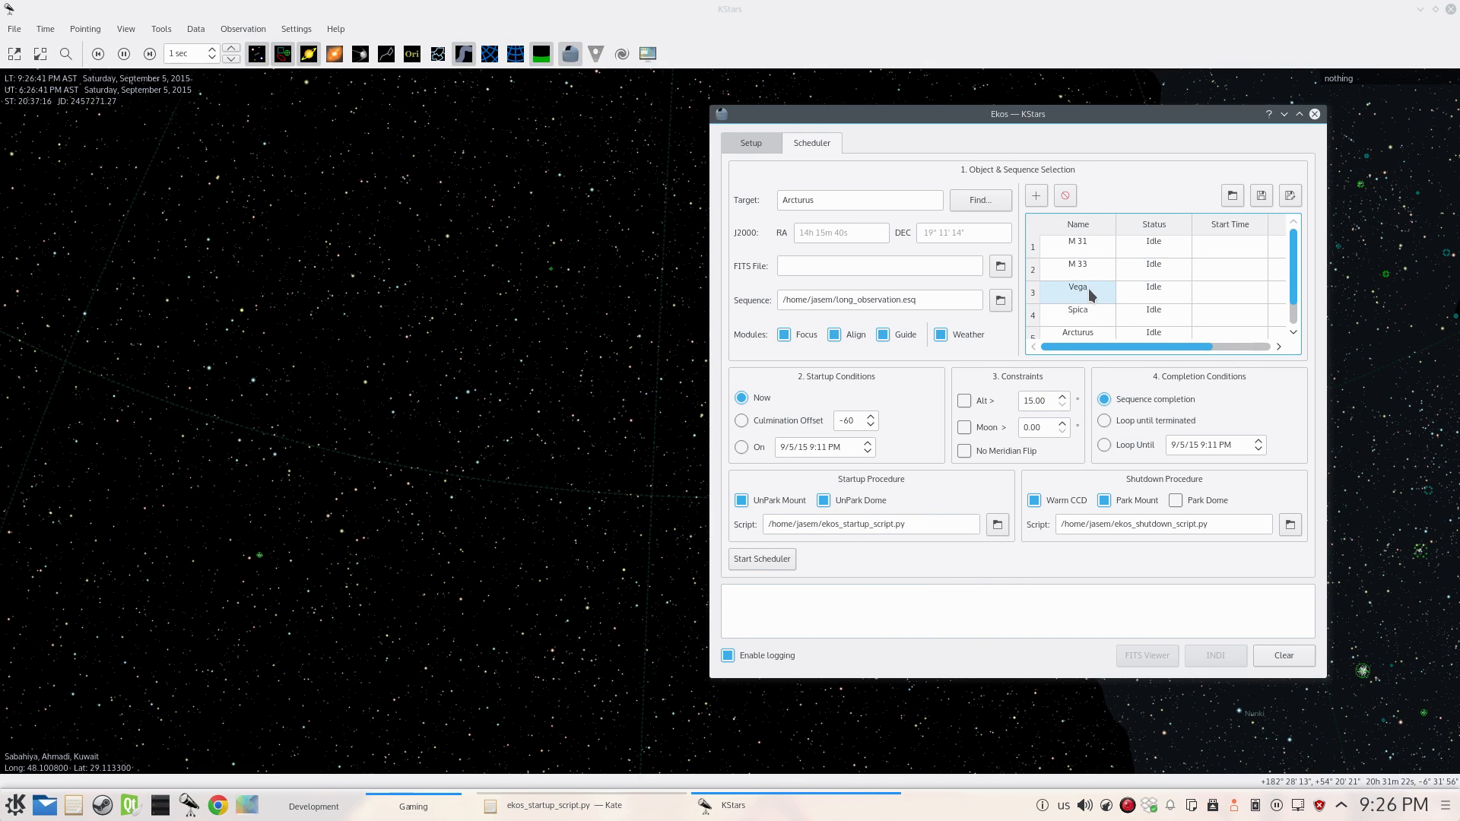
- Edit the Arcturus job to require a minimum altitude of 30° and apply the job changes
double_click(1078, 331)
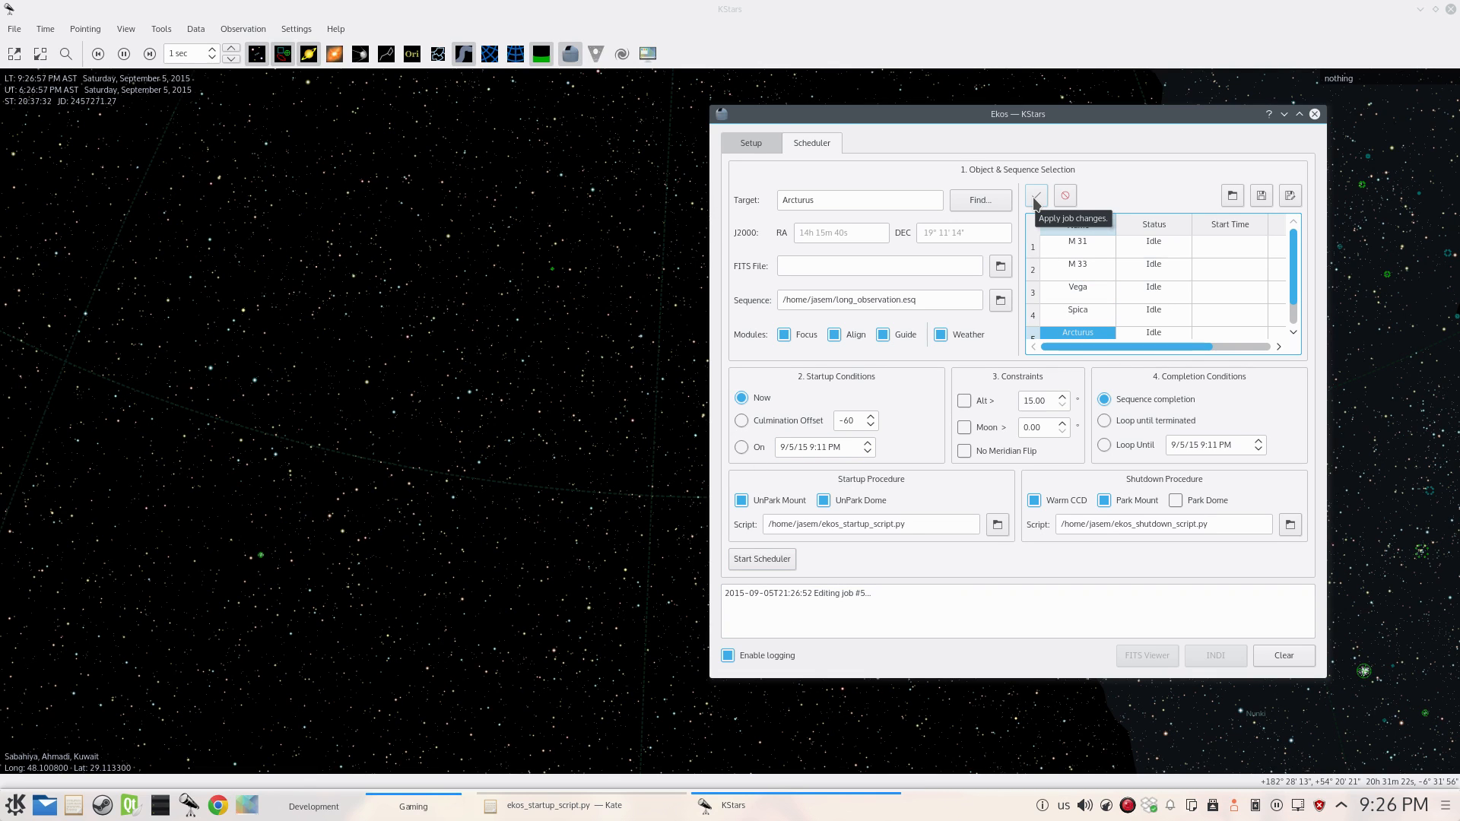
left_click(966, 403)
scroll(1047, 401, "up", 1)
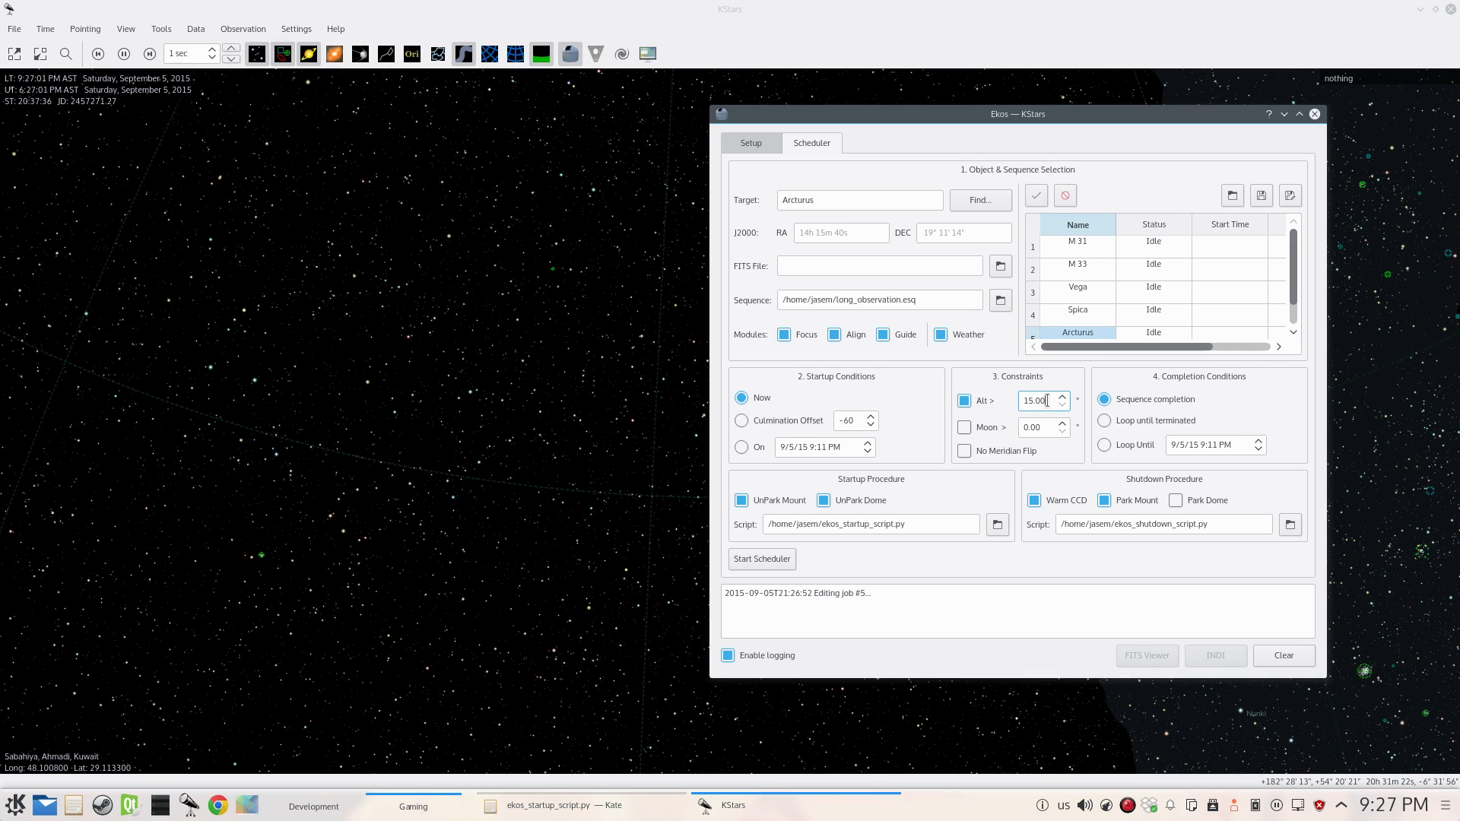
scroll(1047, 401, "up", 8)
scroll(1047, 401, "up", 2)
left_click(1039, 197)
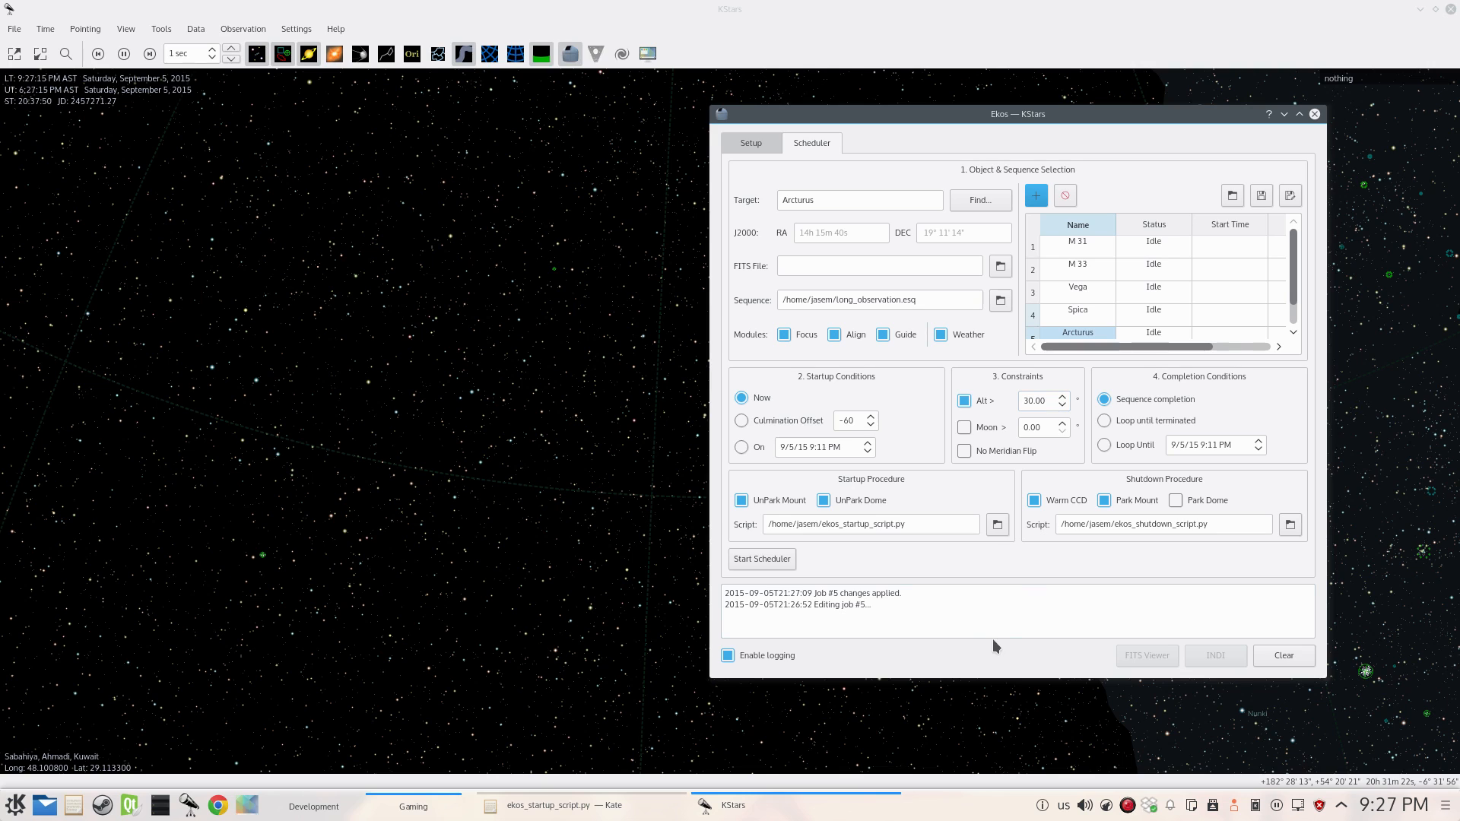
- Start the scheduler, look over the job list and close the INDI Control Panel
left_click(762, 559)
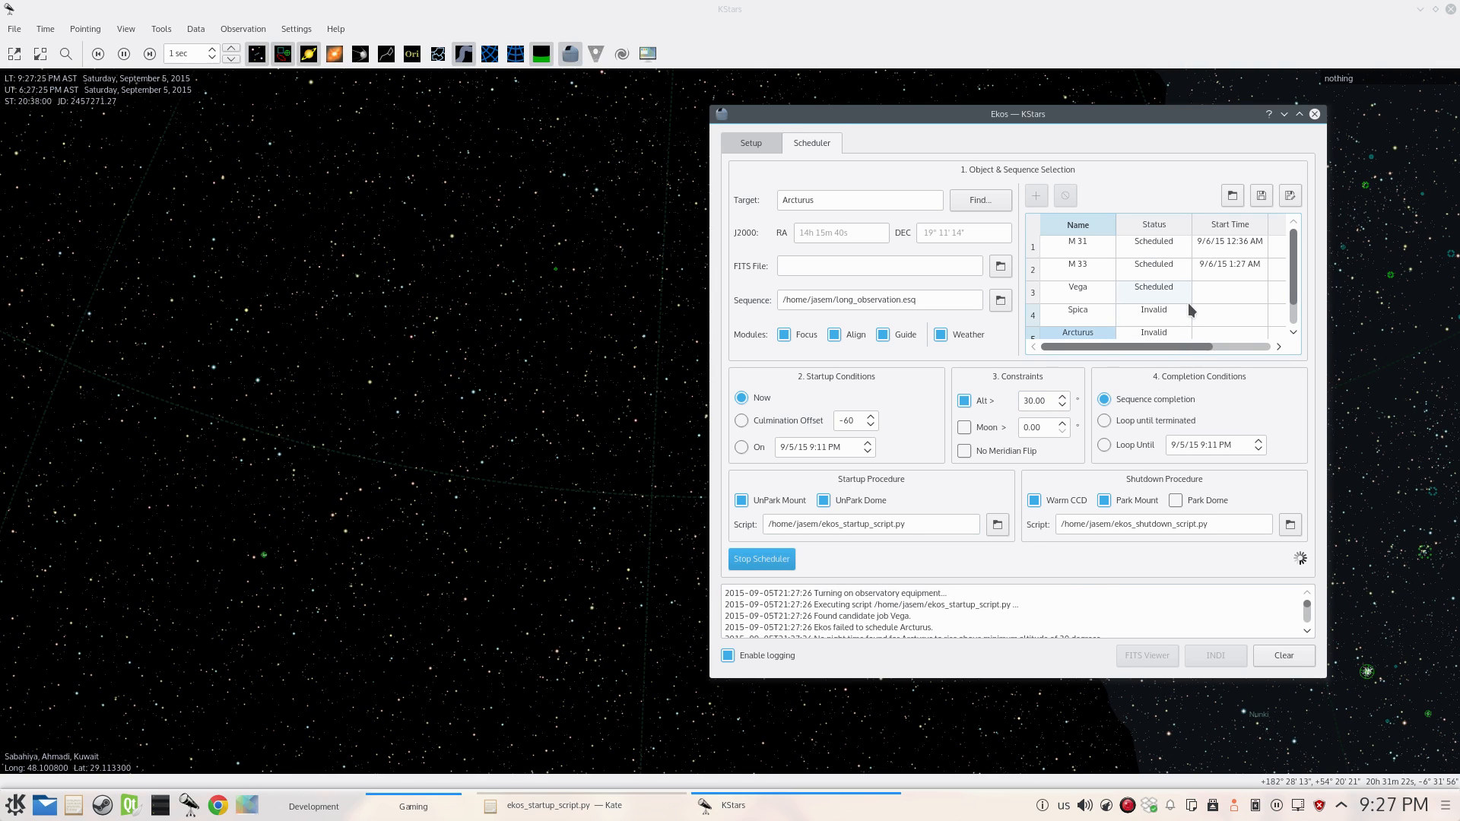
scroll(1213, 298, "down", 1)
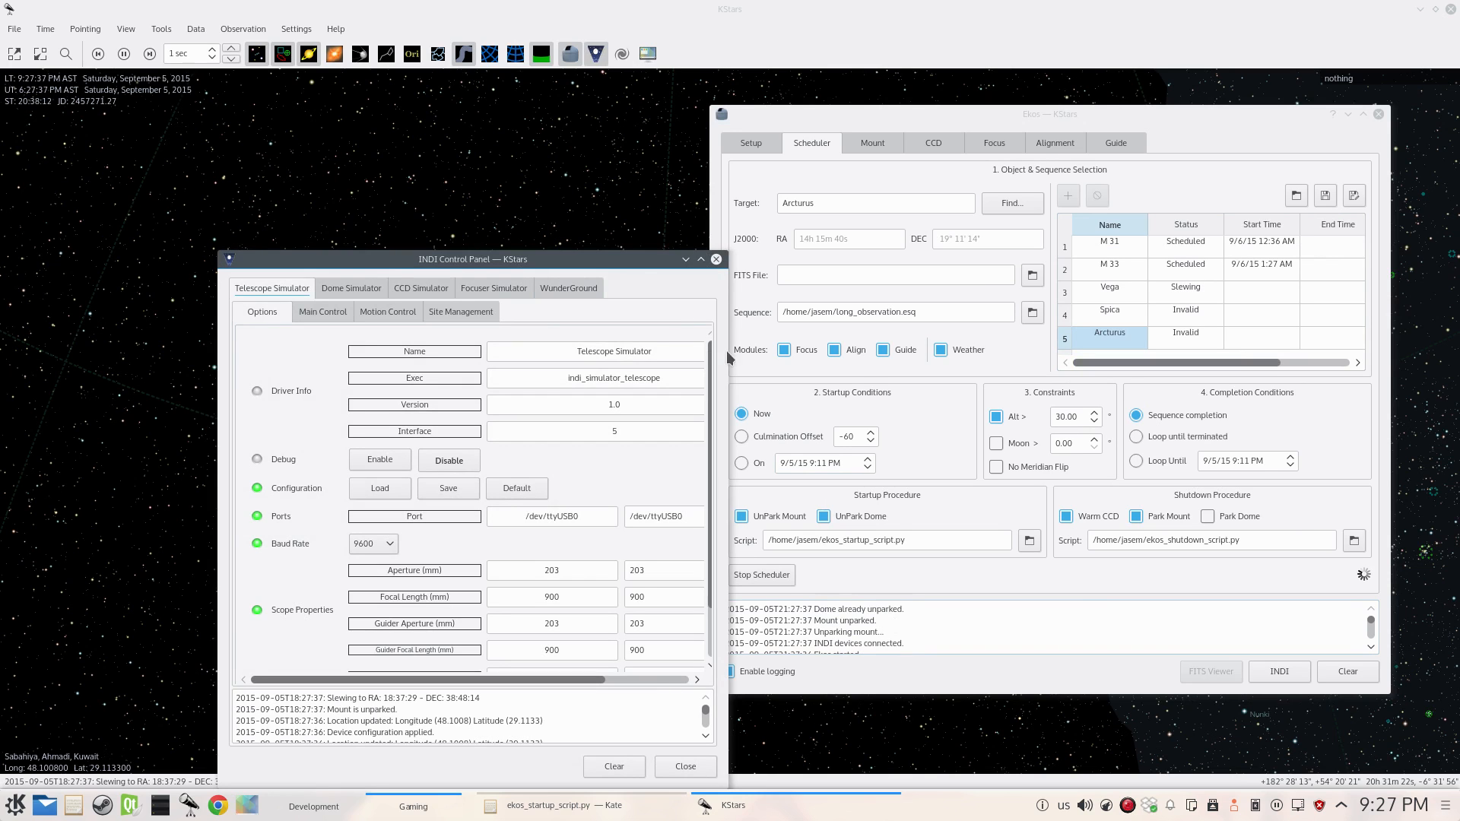
left_click(717, 260)
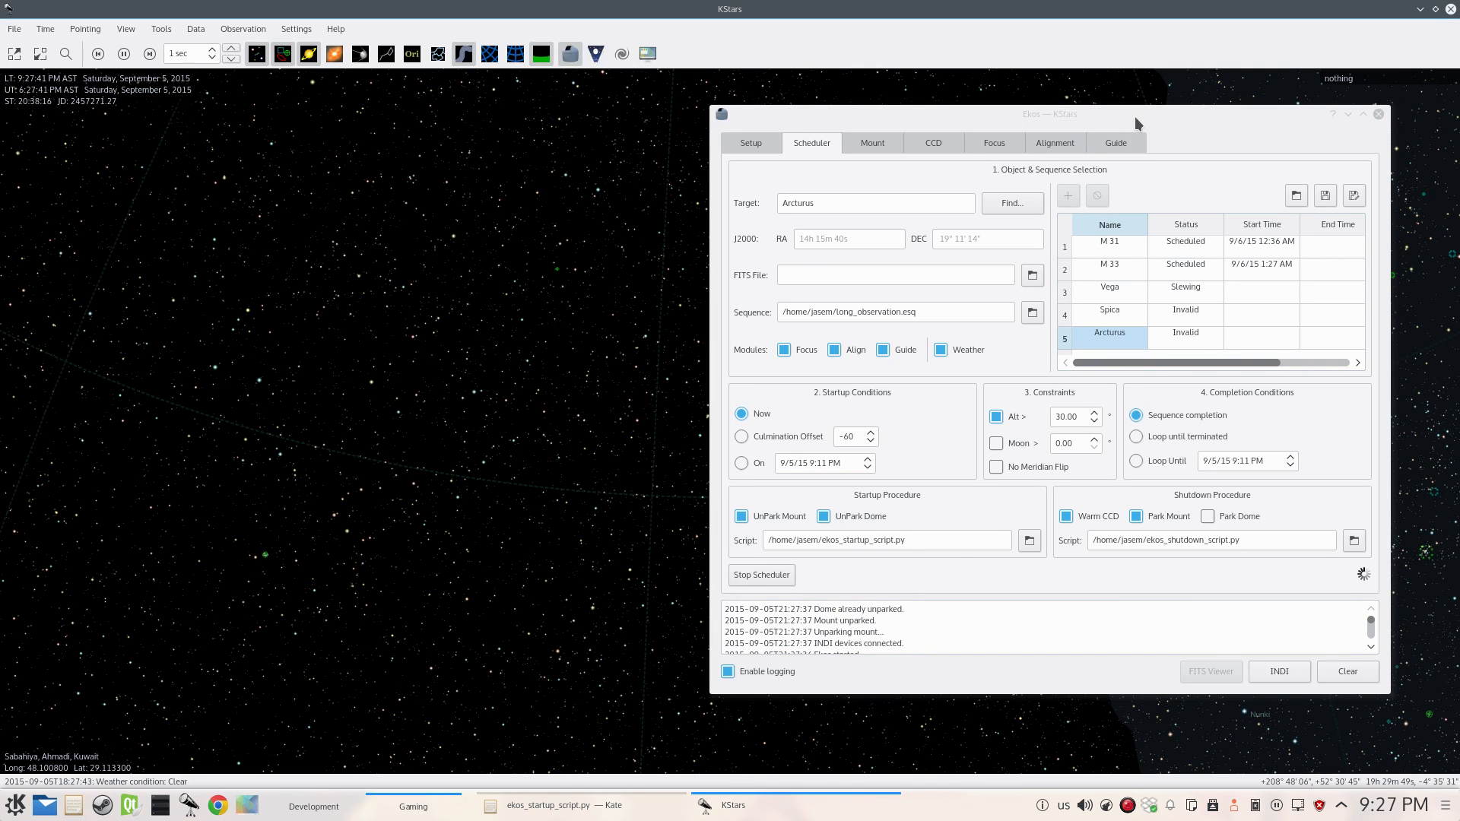
- Hide Ekos to centre the sky map on the Telescope Simulator's crosshair, and reopen Ekos at the side of the map
left_click_drag(1085, 114, 424, 111)
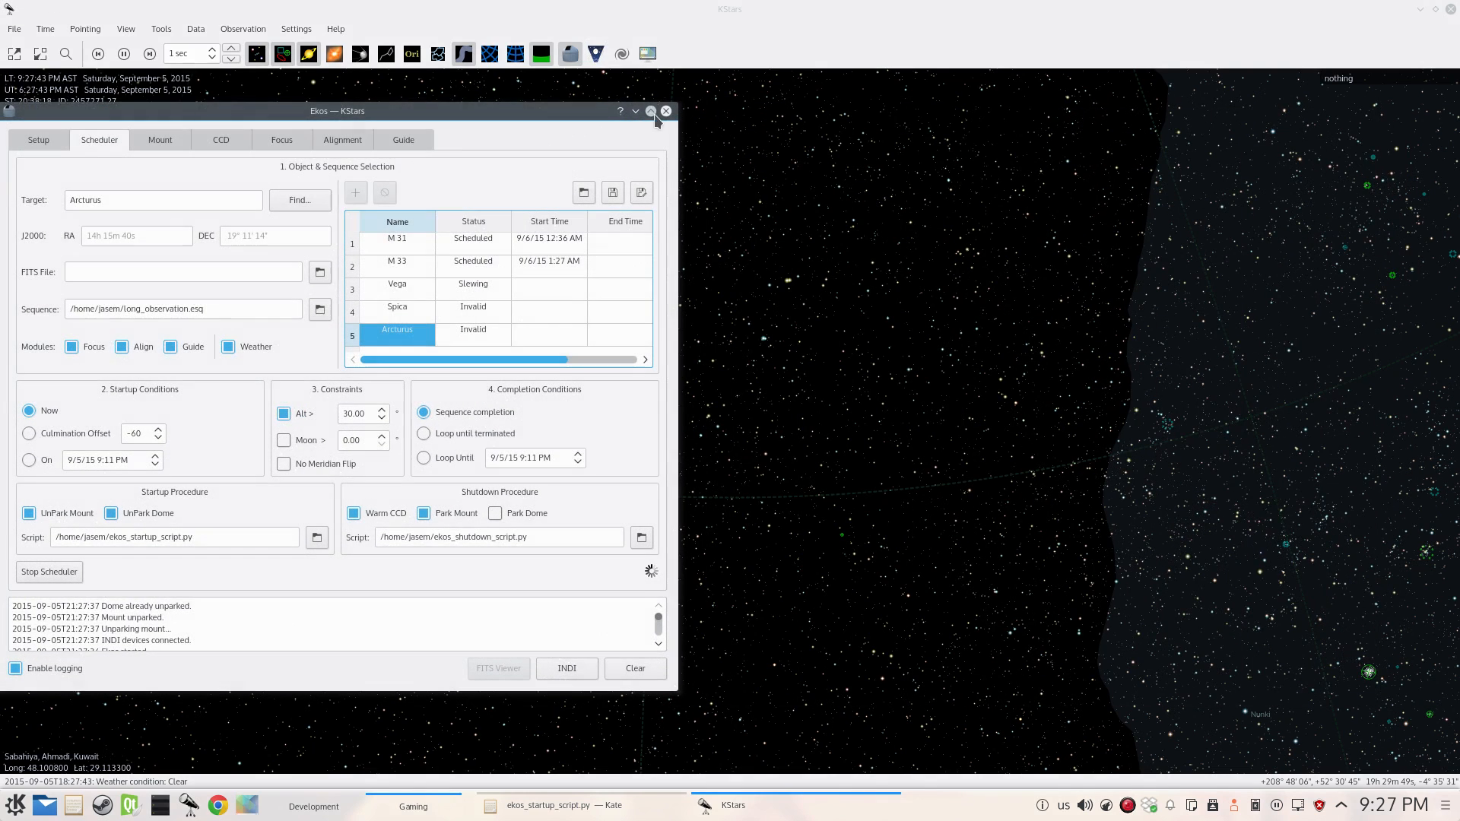
left_click(667, 113)
right_click(625, 231)
mouse_move(732, 479)
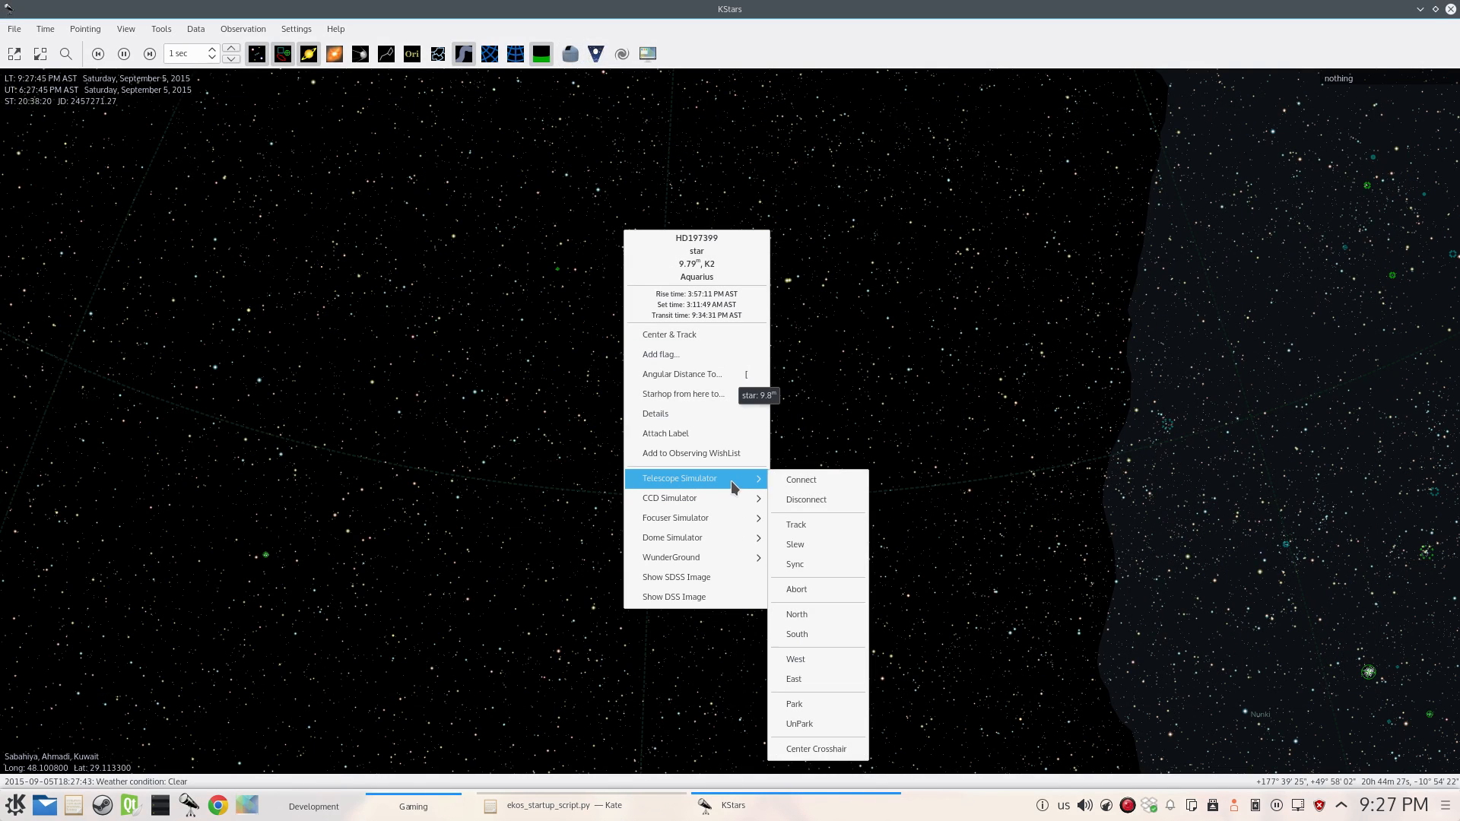
left_click(799, 749)
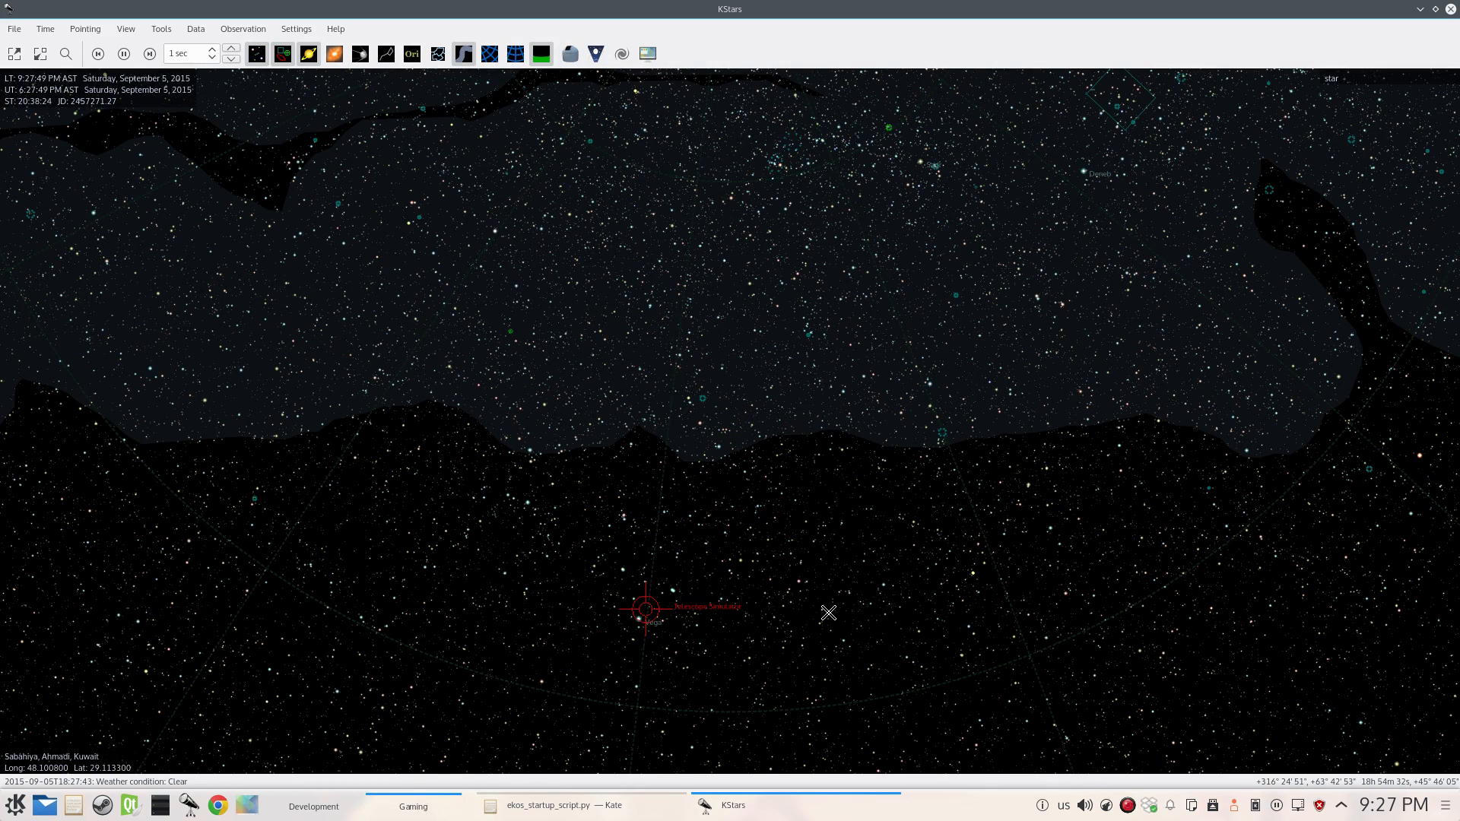
left_click(571, 53)
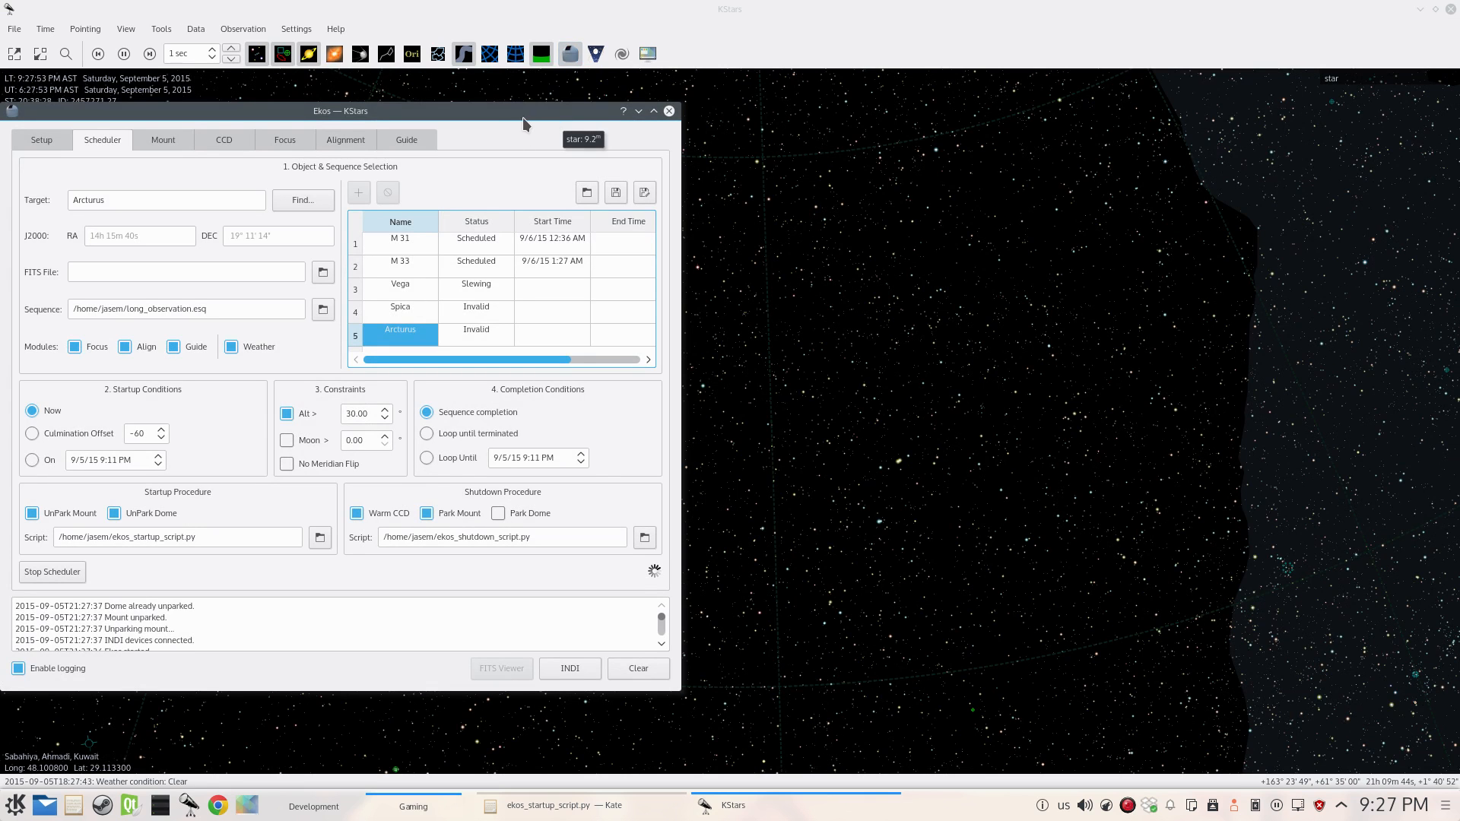
left_click_drag(508, 119, 1191, 83)
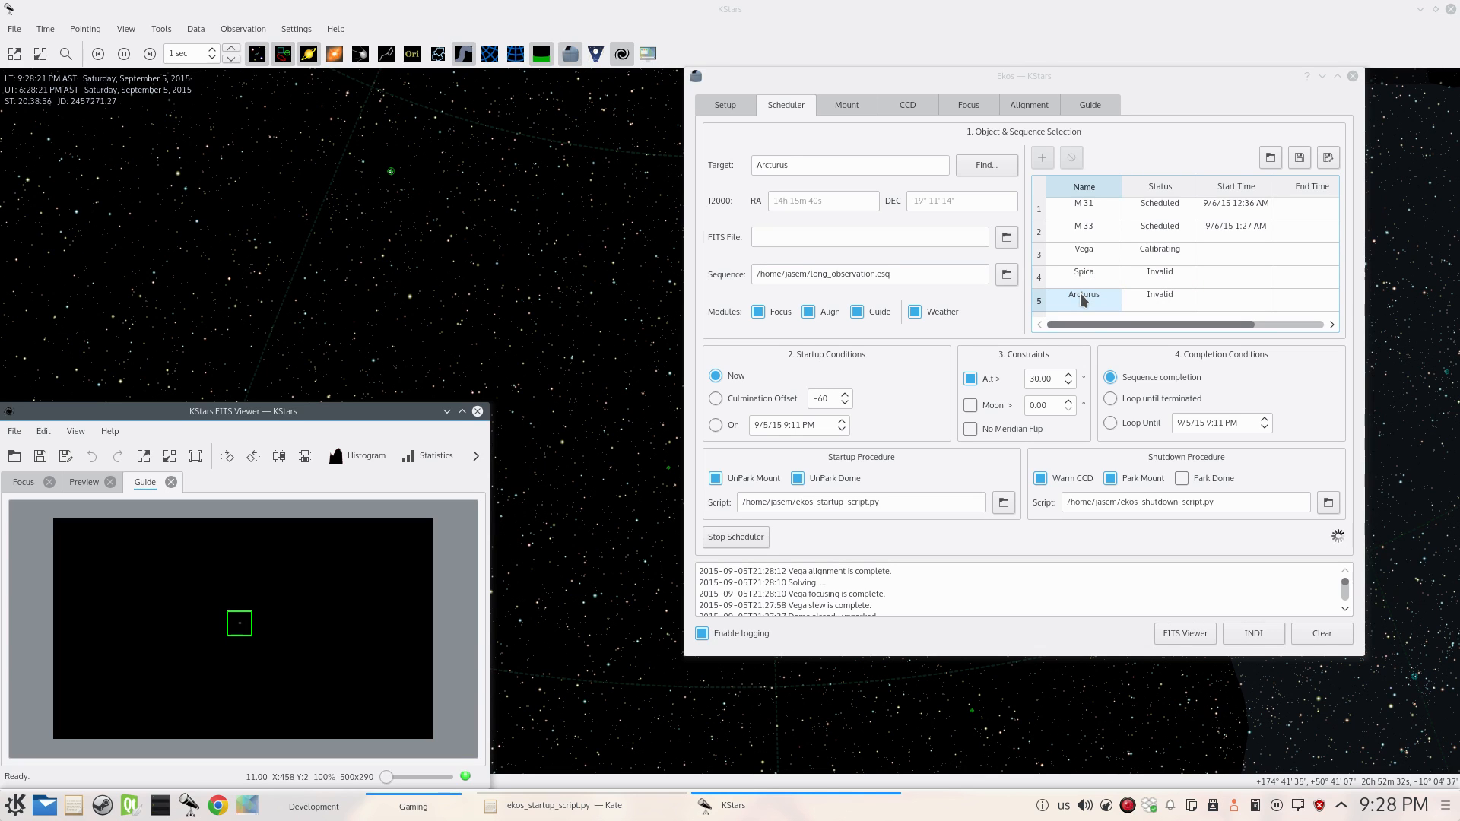
- Reopen the Observation Planner to examine Arcturus's altitude during the night, and close the planner
left_click(235, 32)
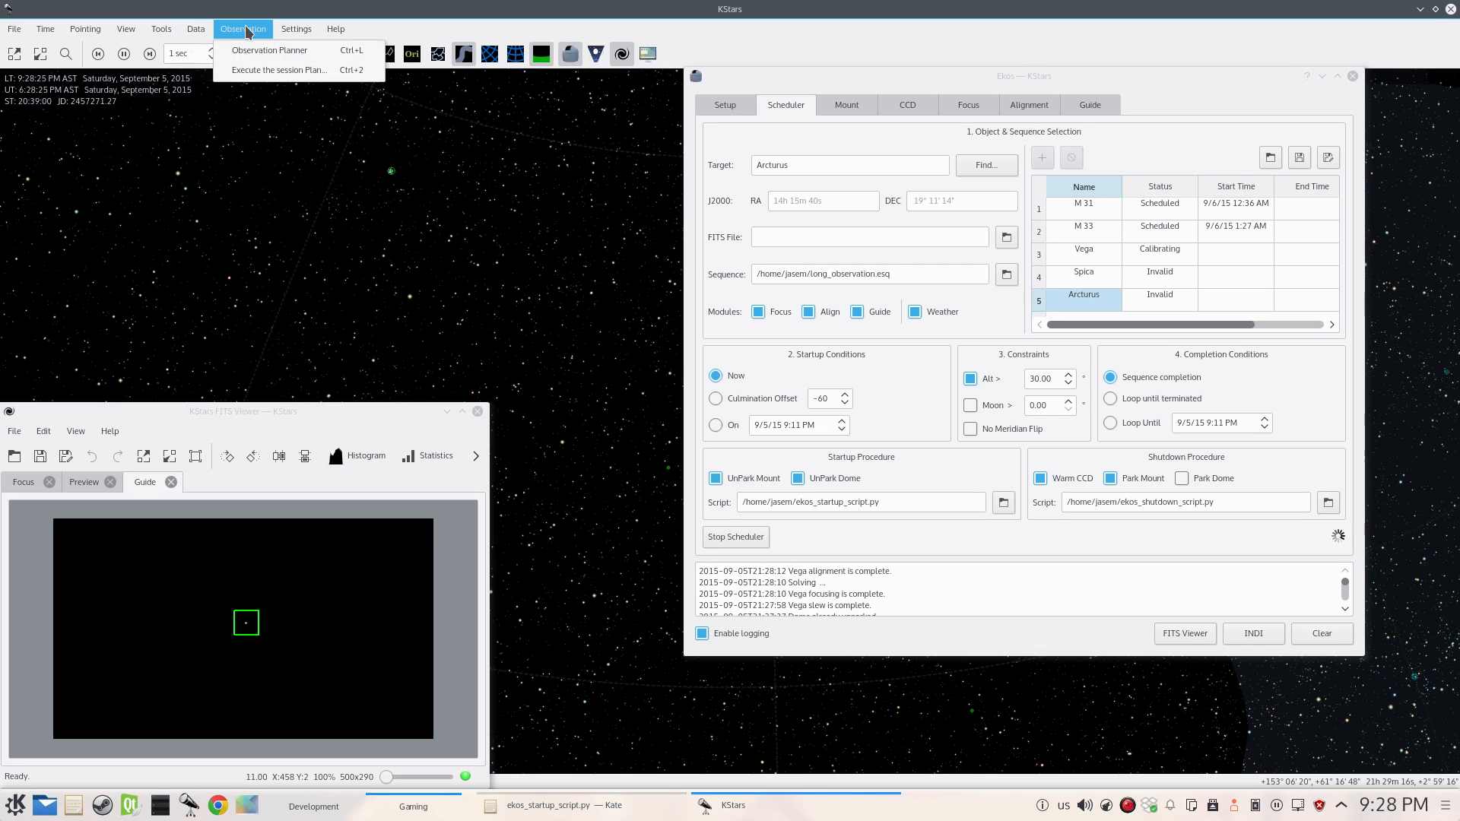
left_click(263, 50)
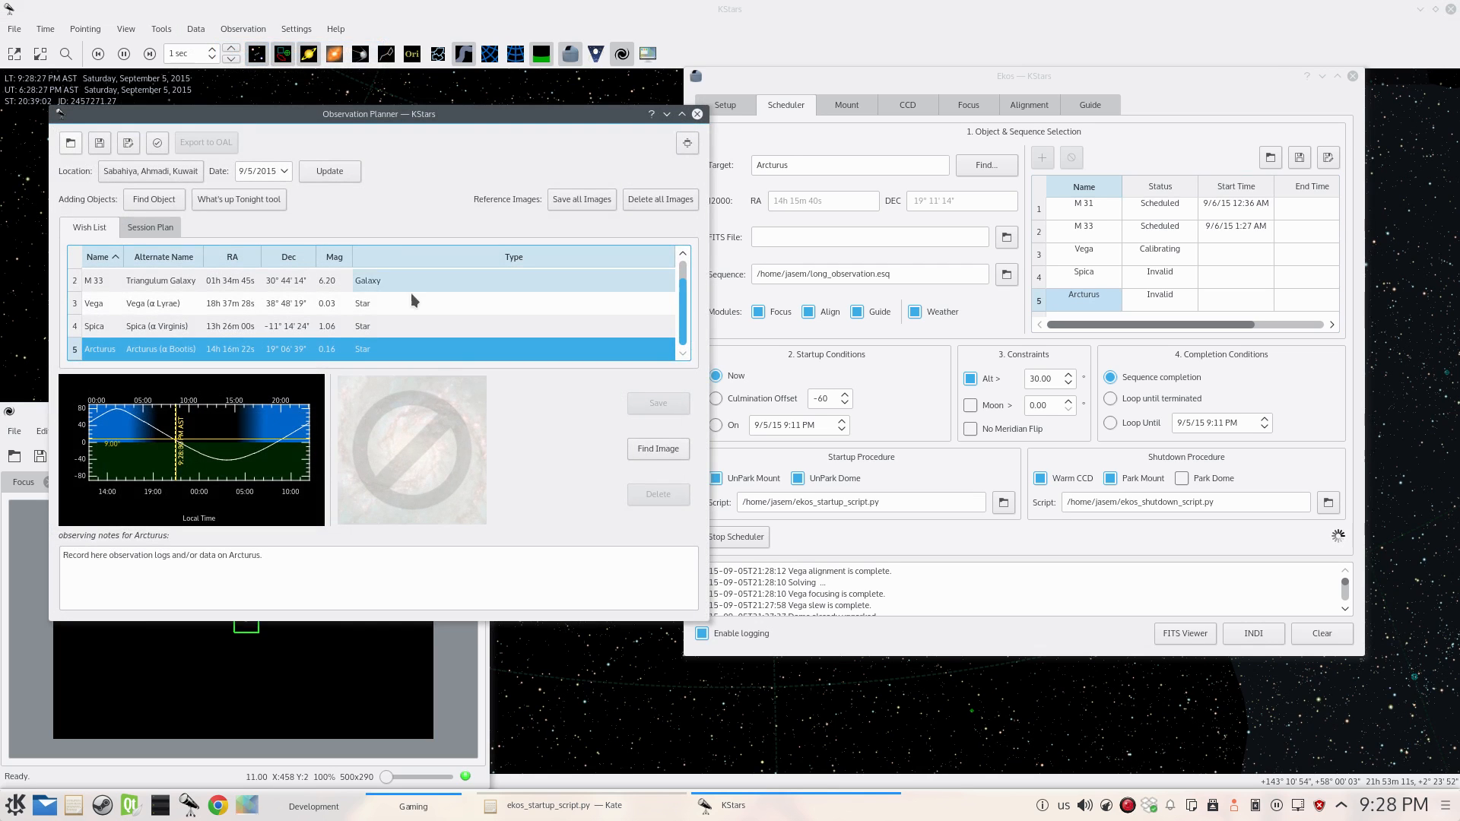
left_click(161, 326)
left_click(159, 345)
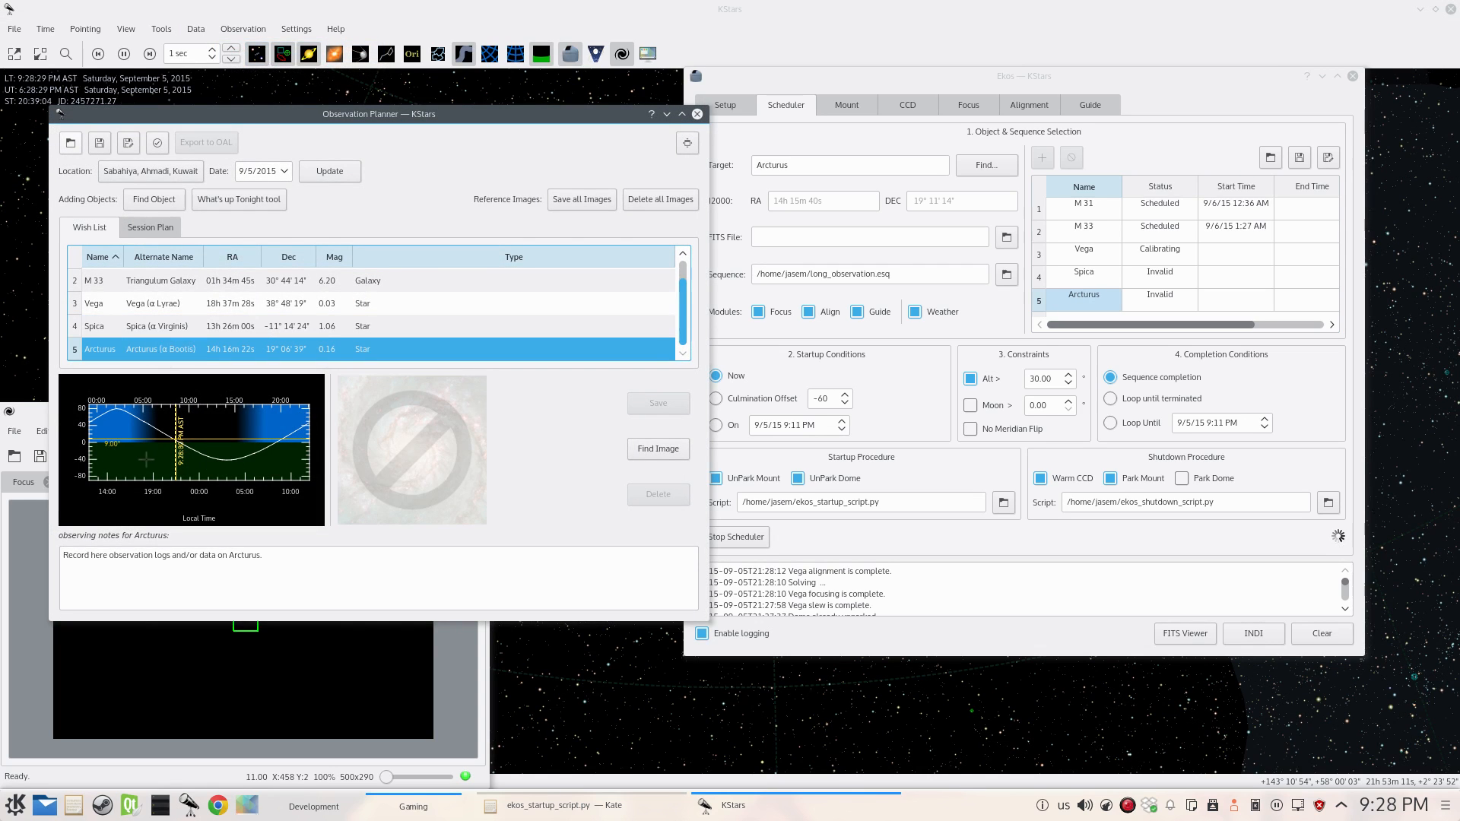
left_click_drag(154, 428, 157, 430)
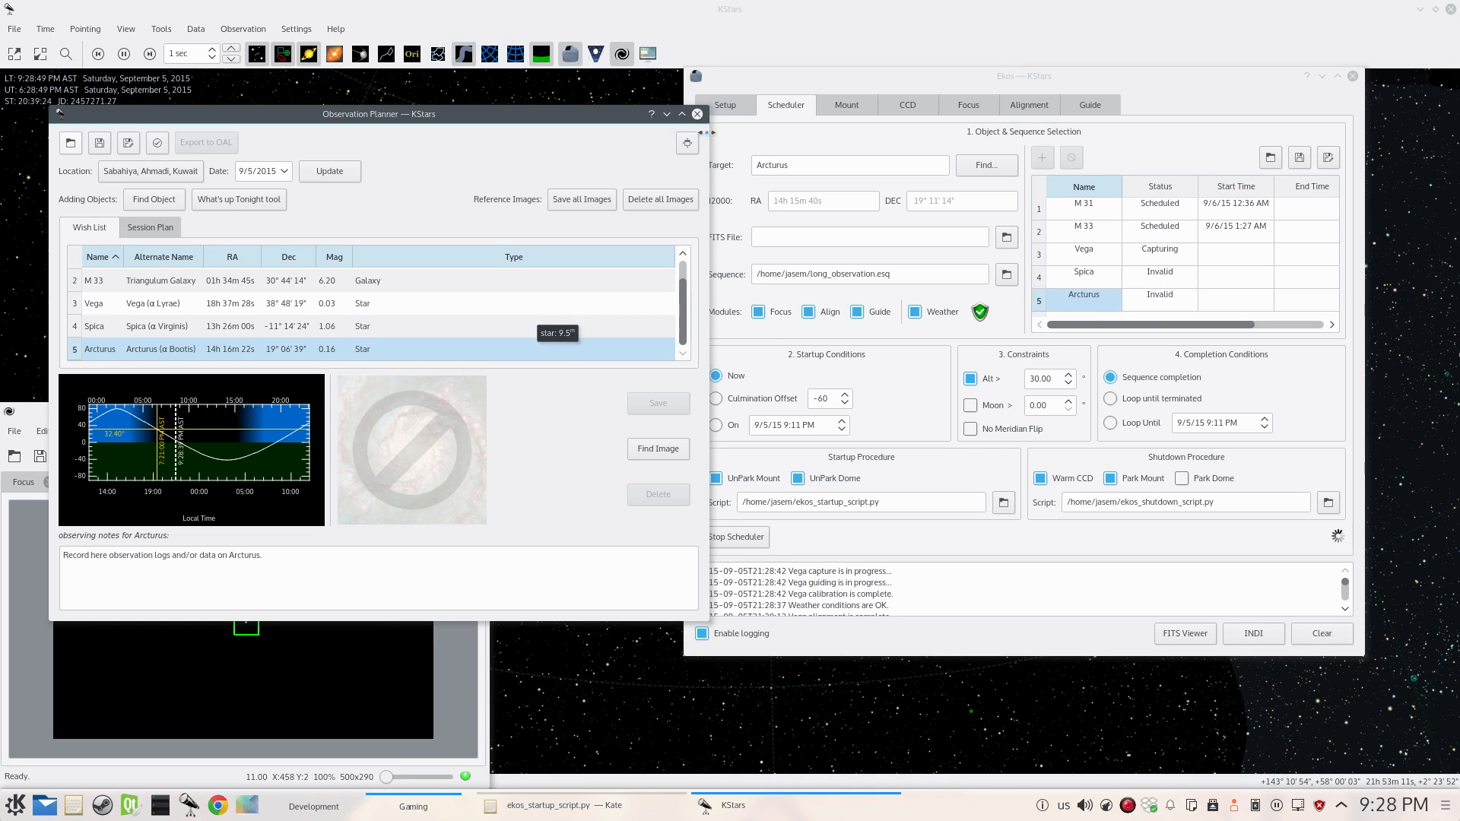
left_click(697, 114)
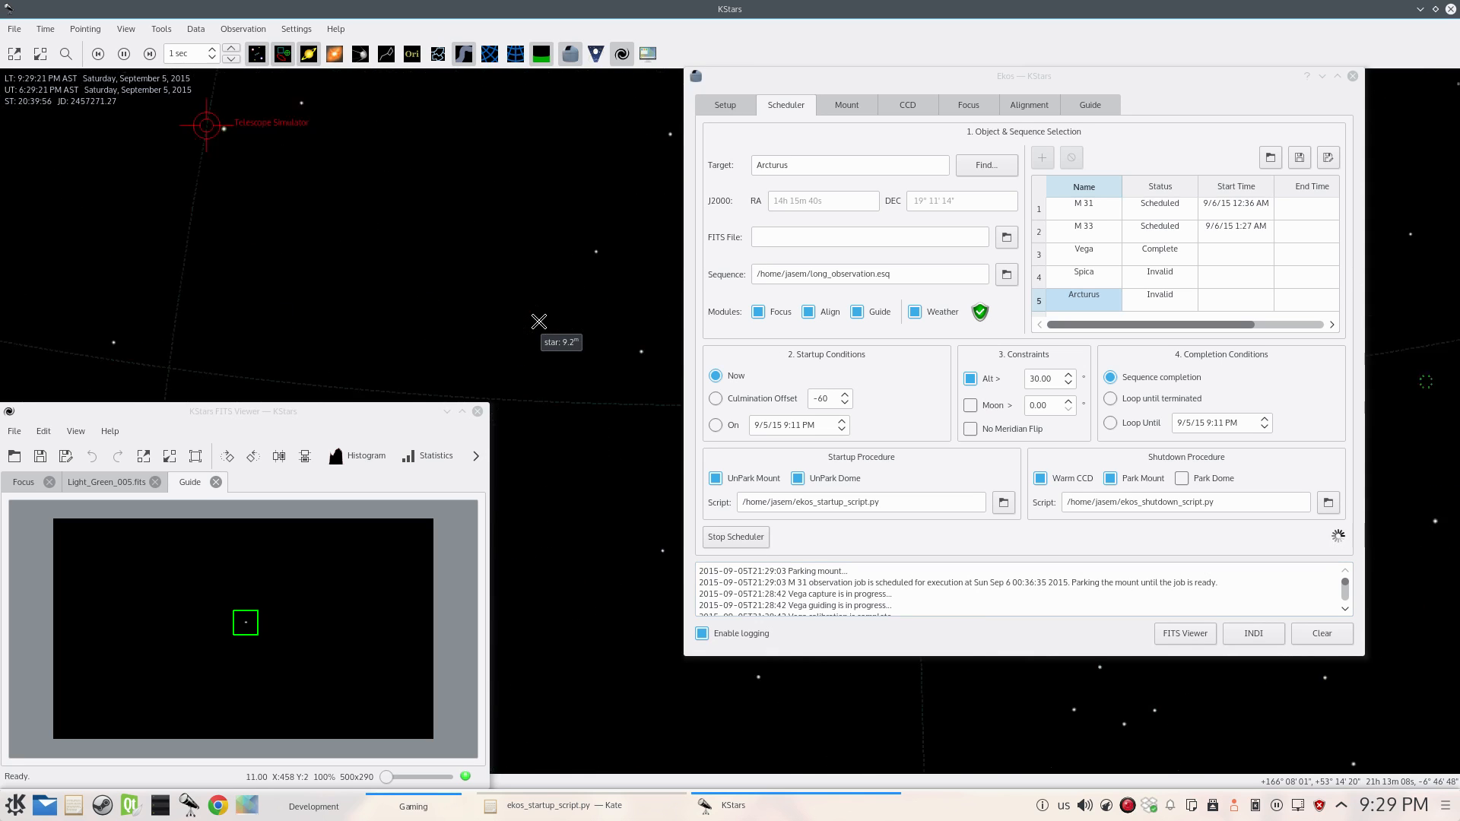
- Move the Ekos window off the telescope crosshair and minimize the FITS Viewer to clear the sky map
left_click_drag(744, 81, 956, 127)
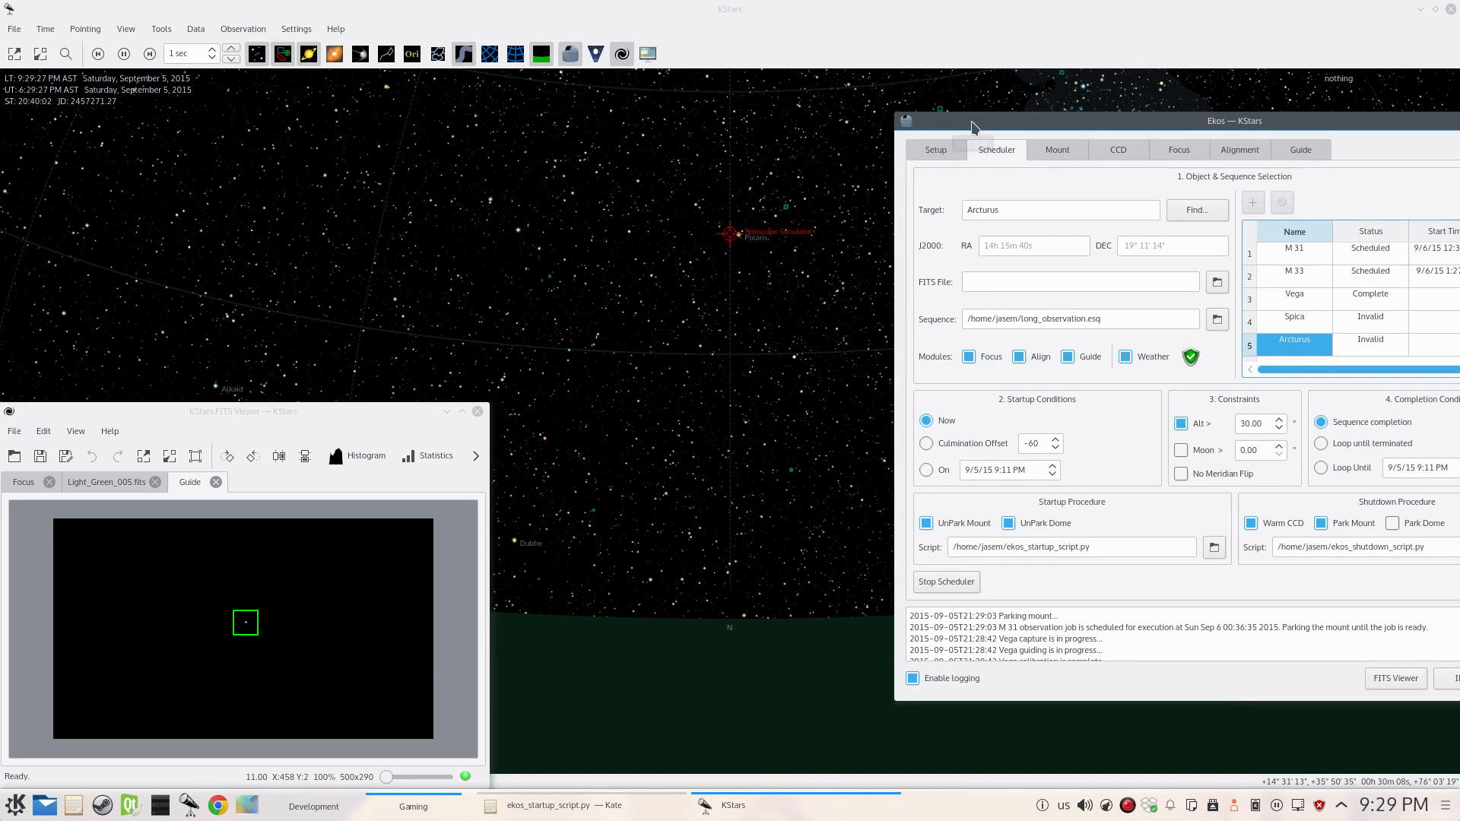
left_click_drag(981, 124, 869, 131)
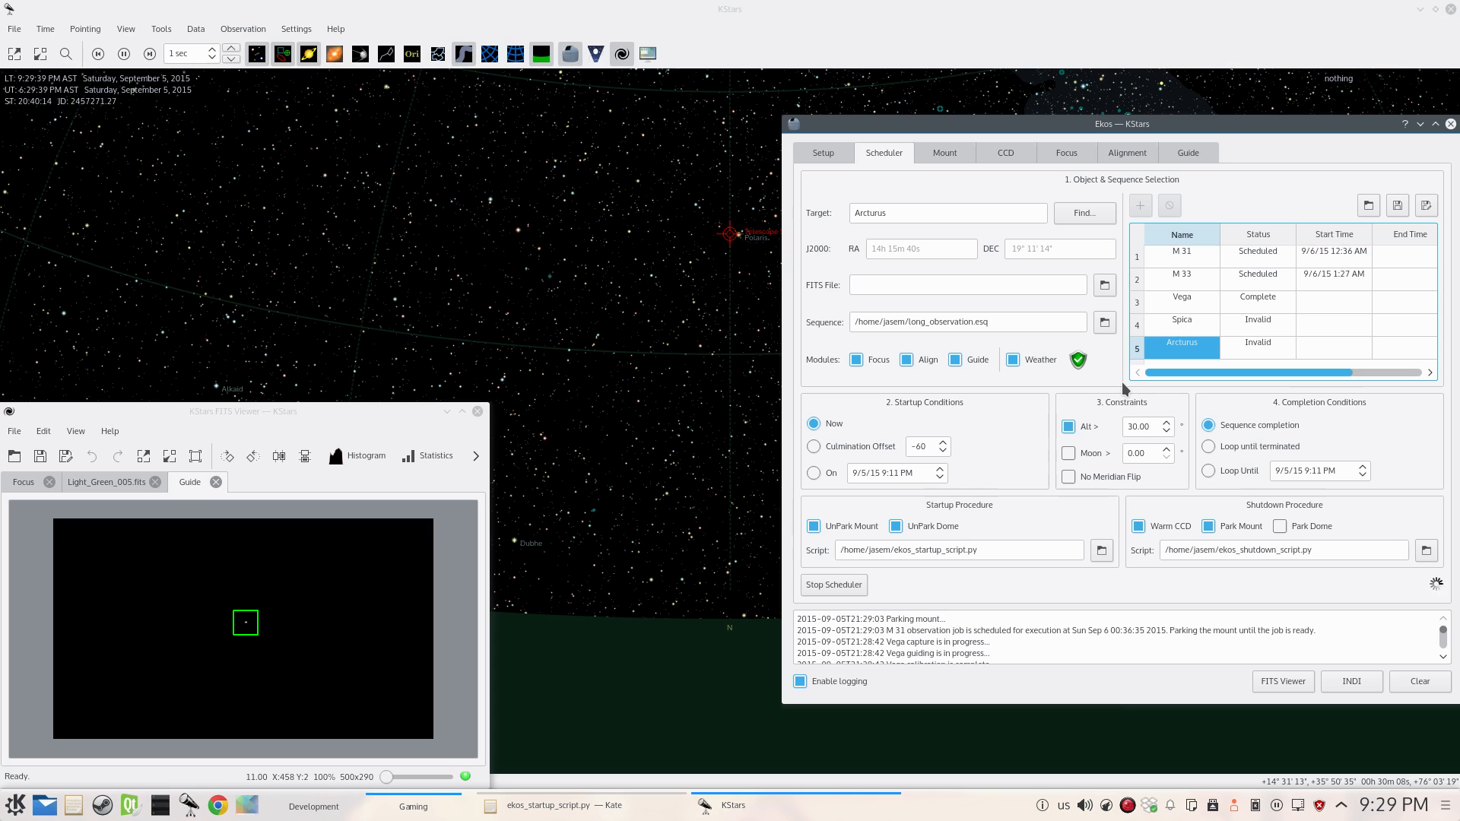
left_click(448, 411)
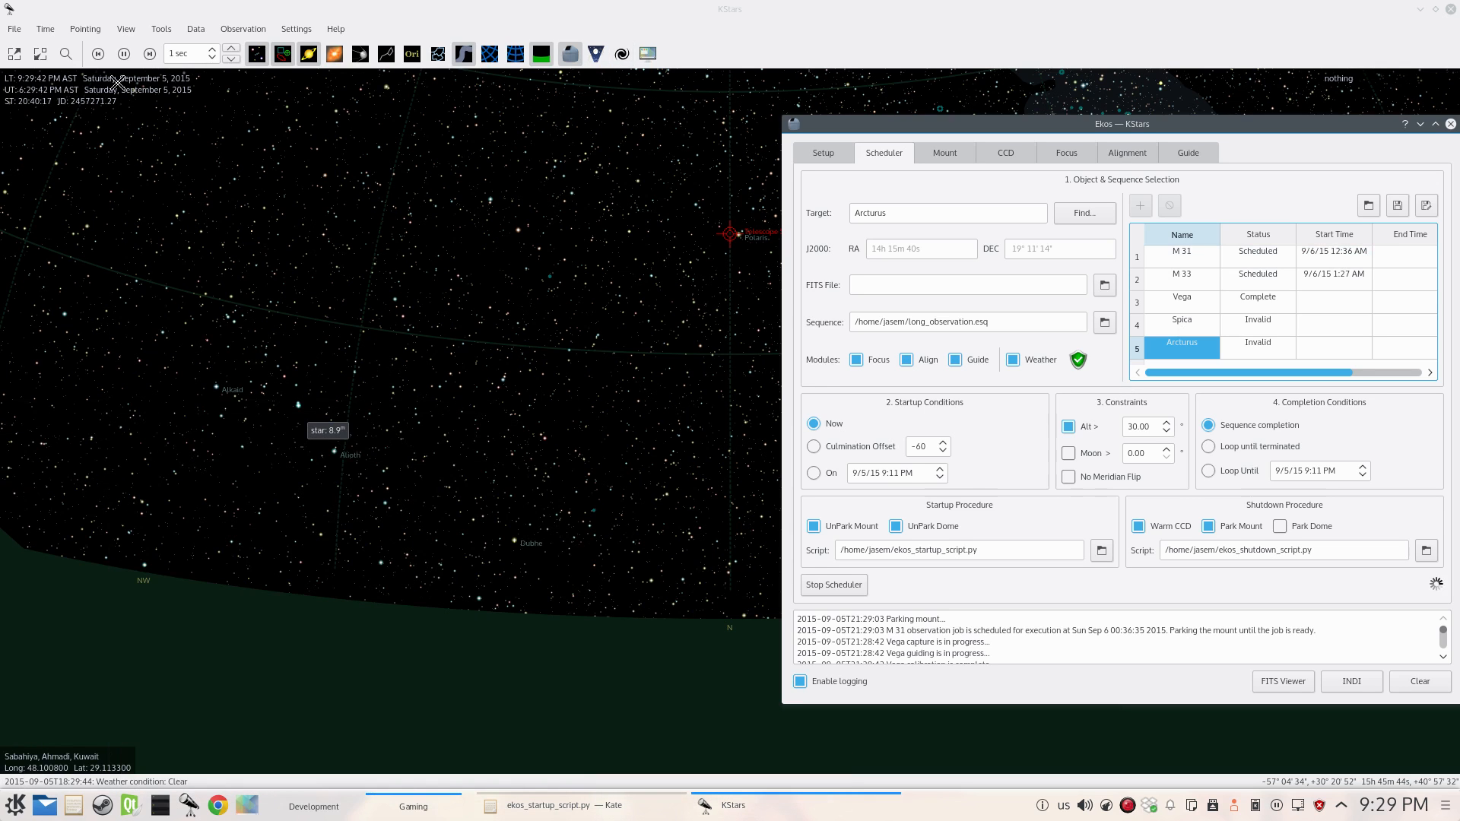
- Set the simulation clock to 12:35 AM, just before the M 31 job's start time
left_click(127, 35)
mouse_move(52, 30)
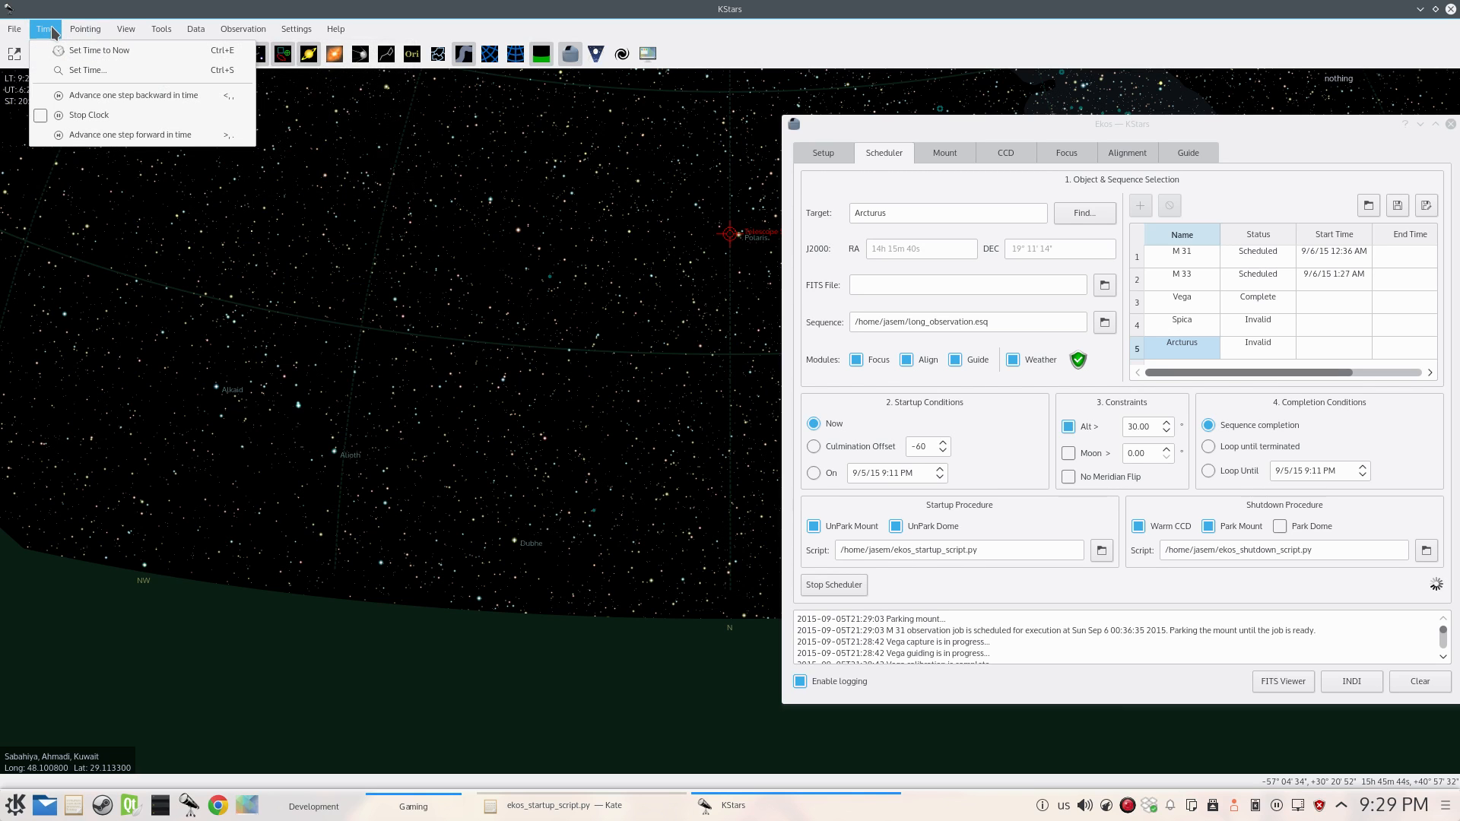
left_click(87, 70)
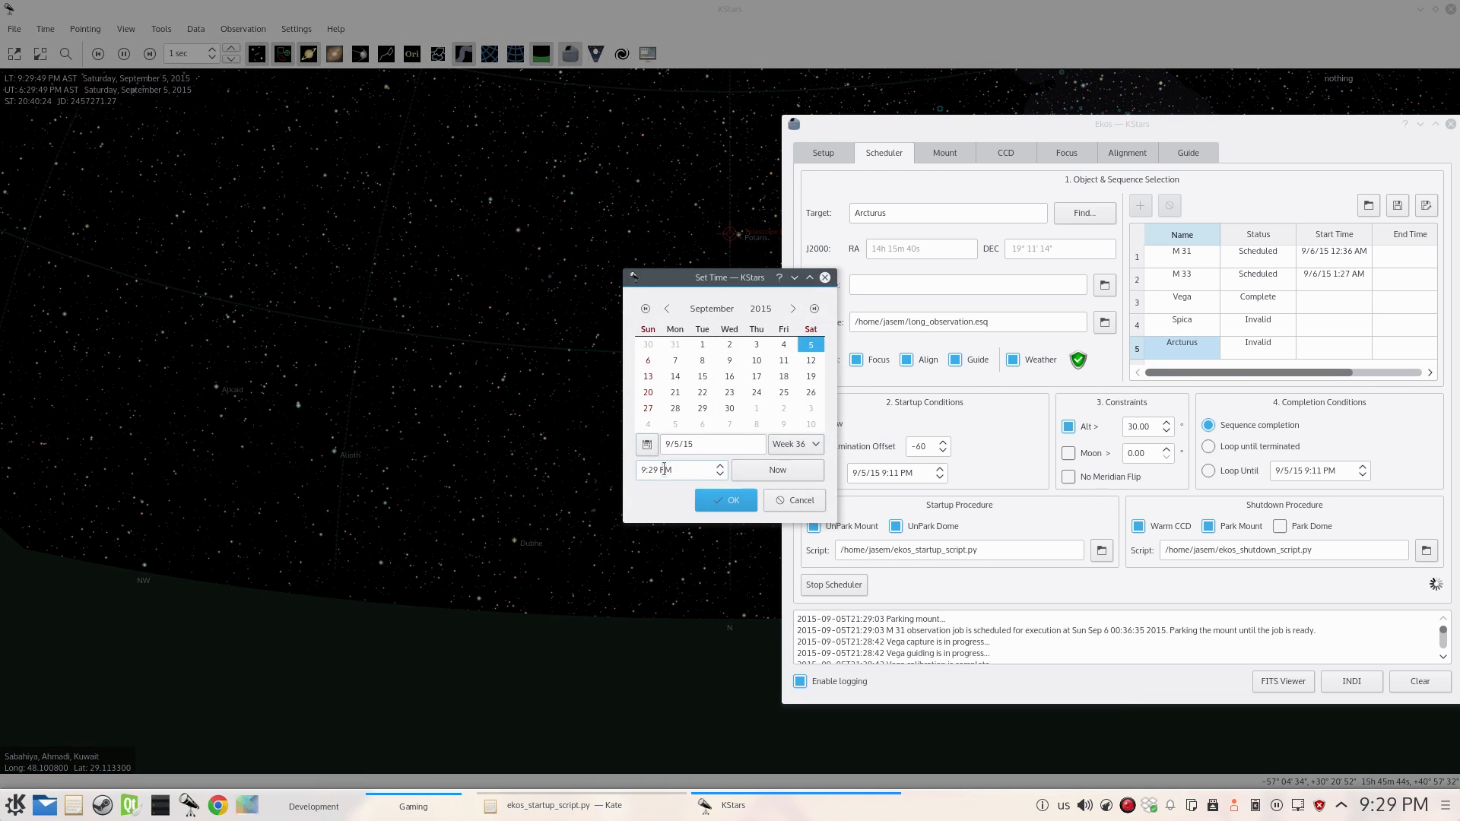
left_click(664, 470)
left_click_drag(647, 471, 632, 473)
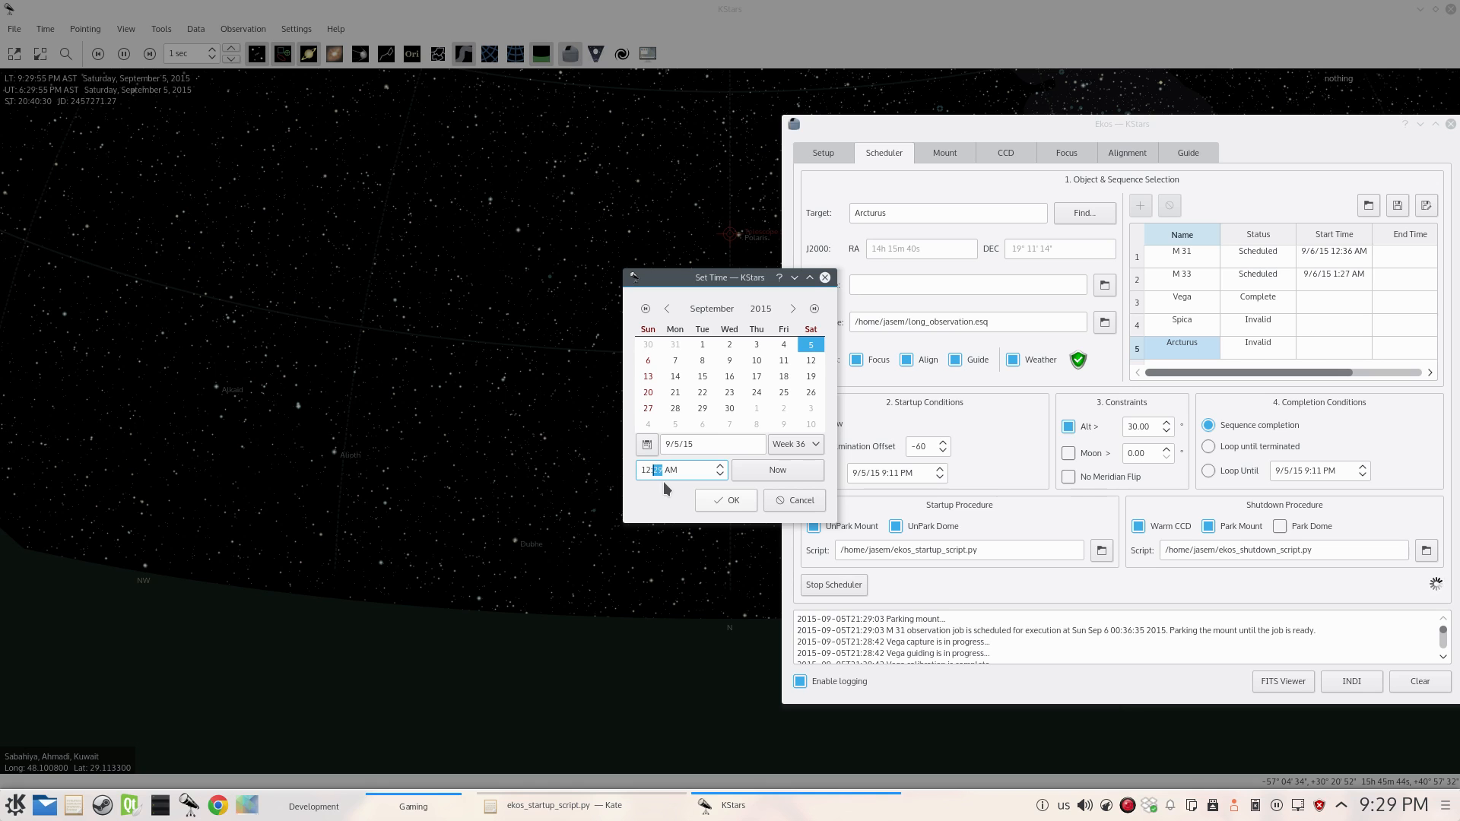
left_click(728, 502)
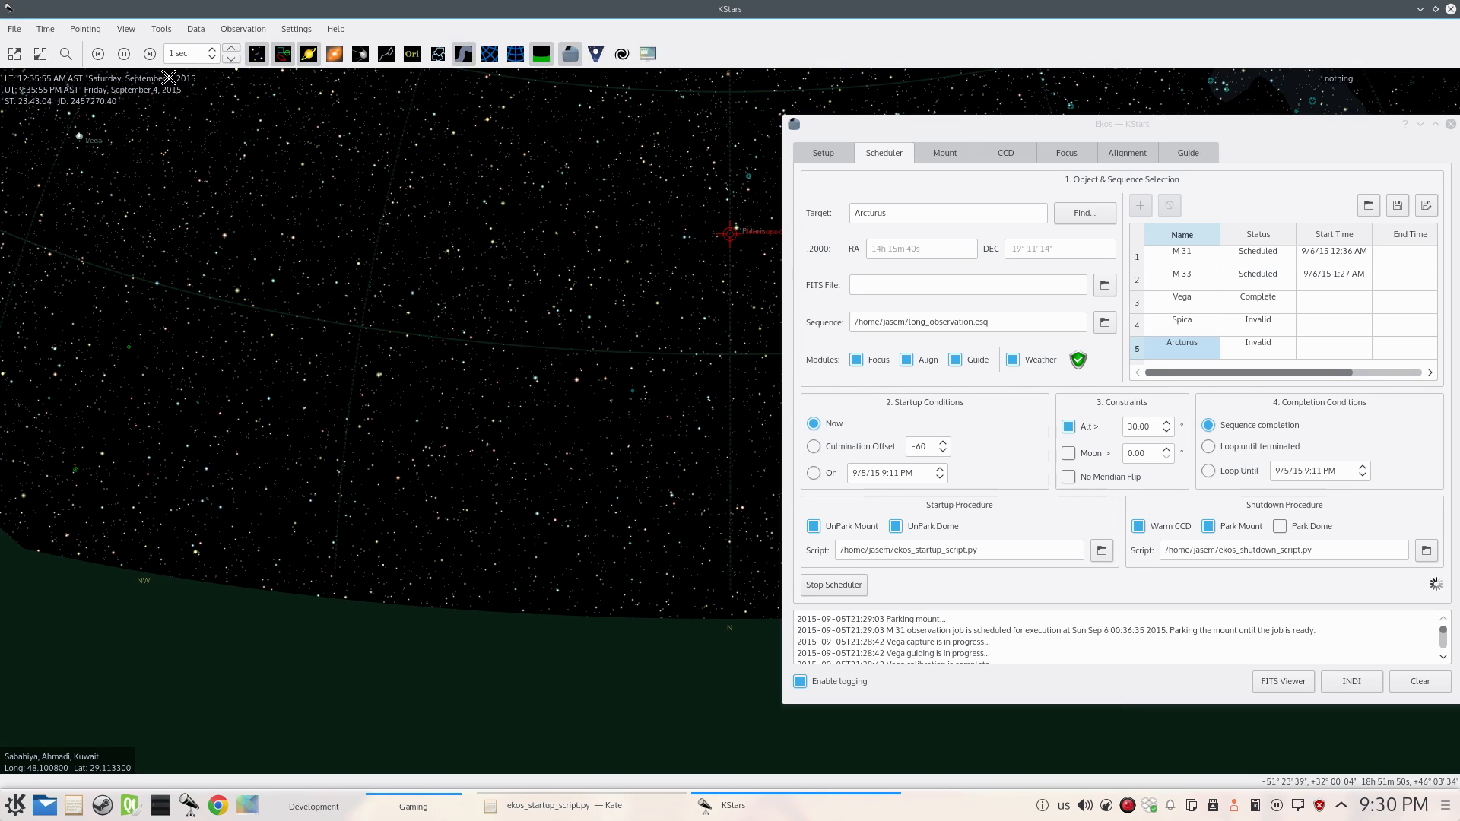
- Change the simulation date to 9/6/15 to match the M 31 job's start date
left_click(45, 29)
left_click(80, 72)
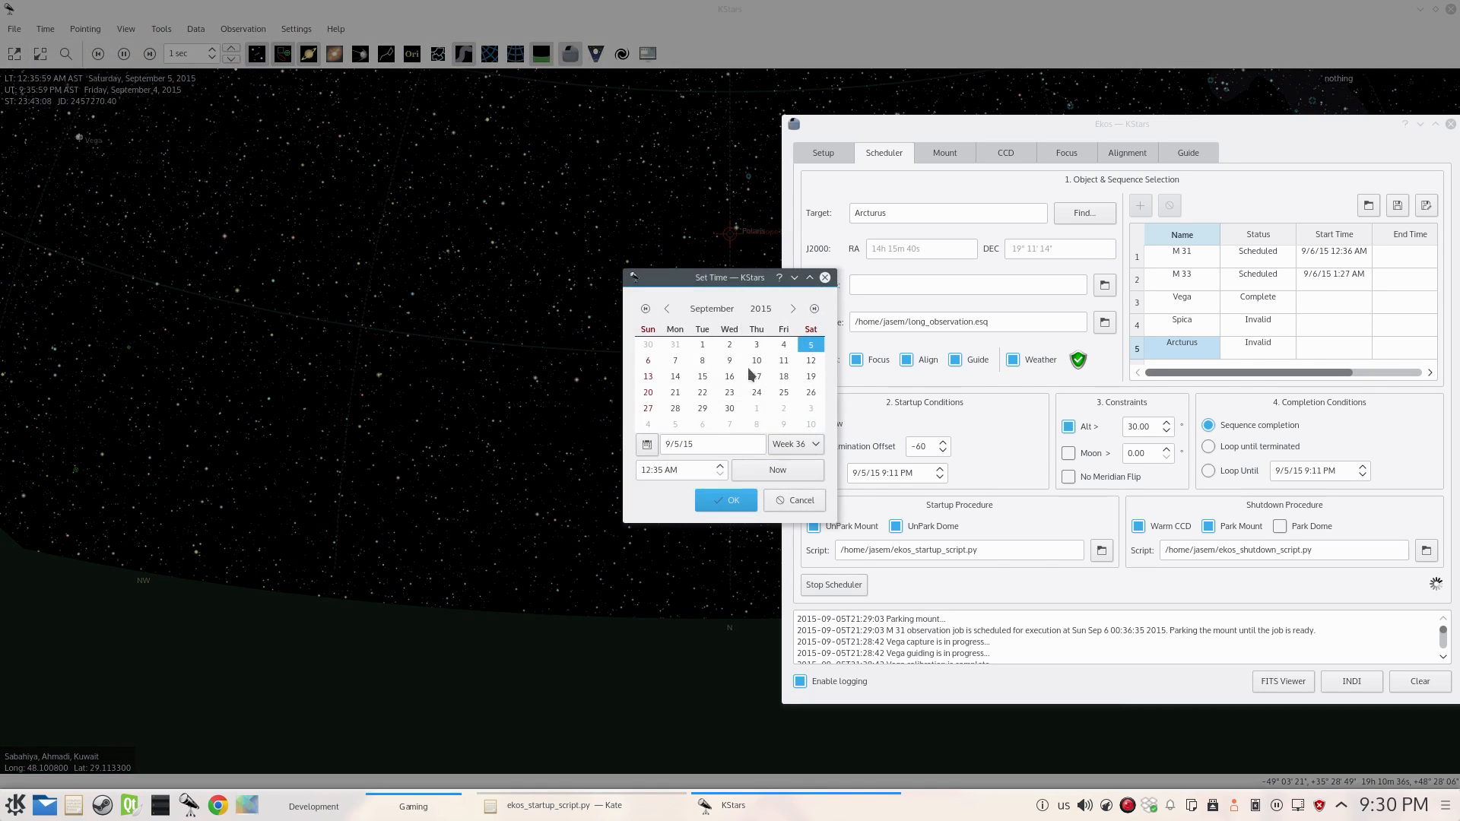
left_click(651, 363)
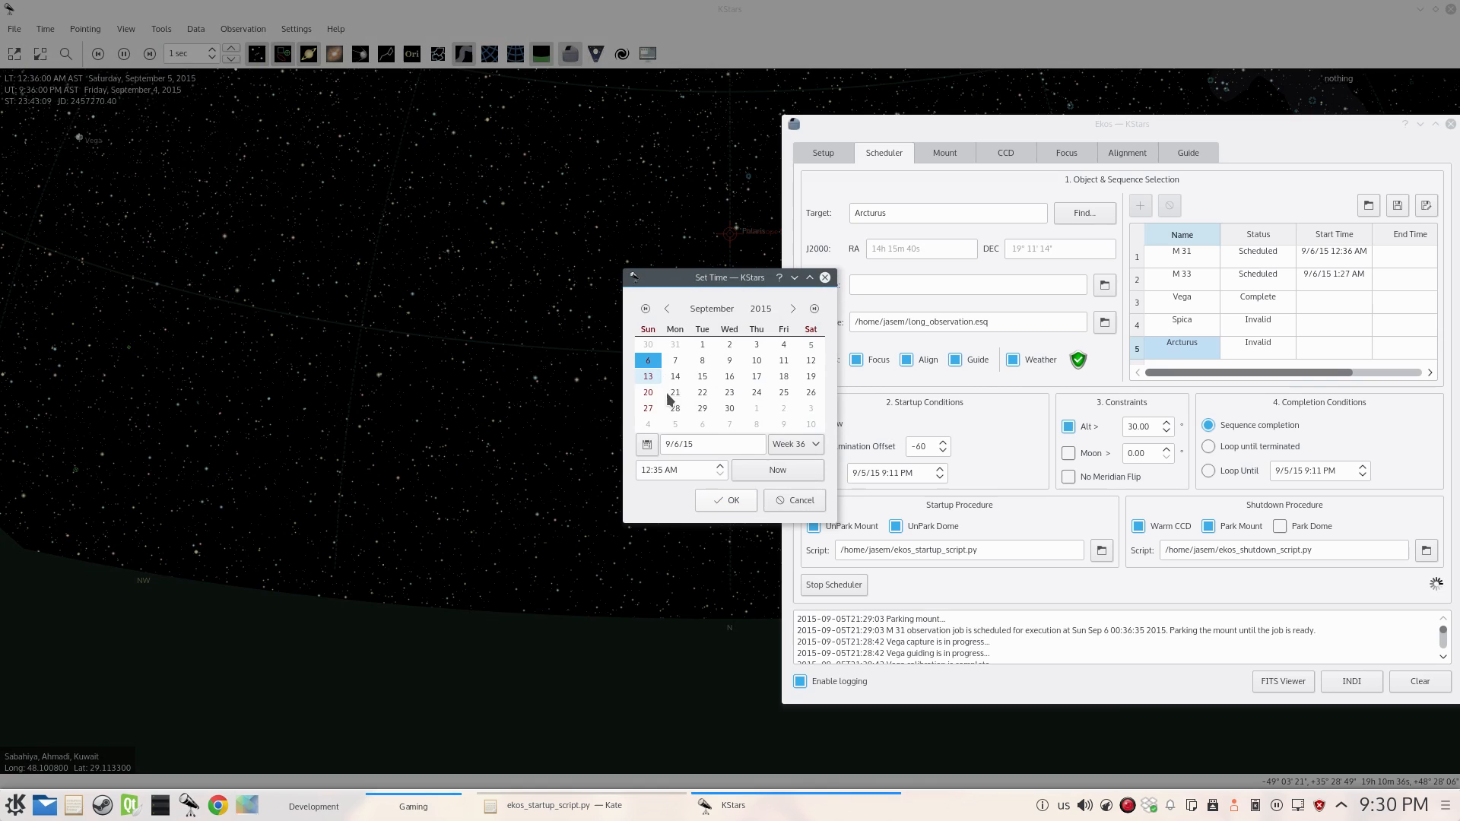
left_click(711, 500)
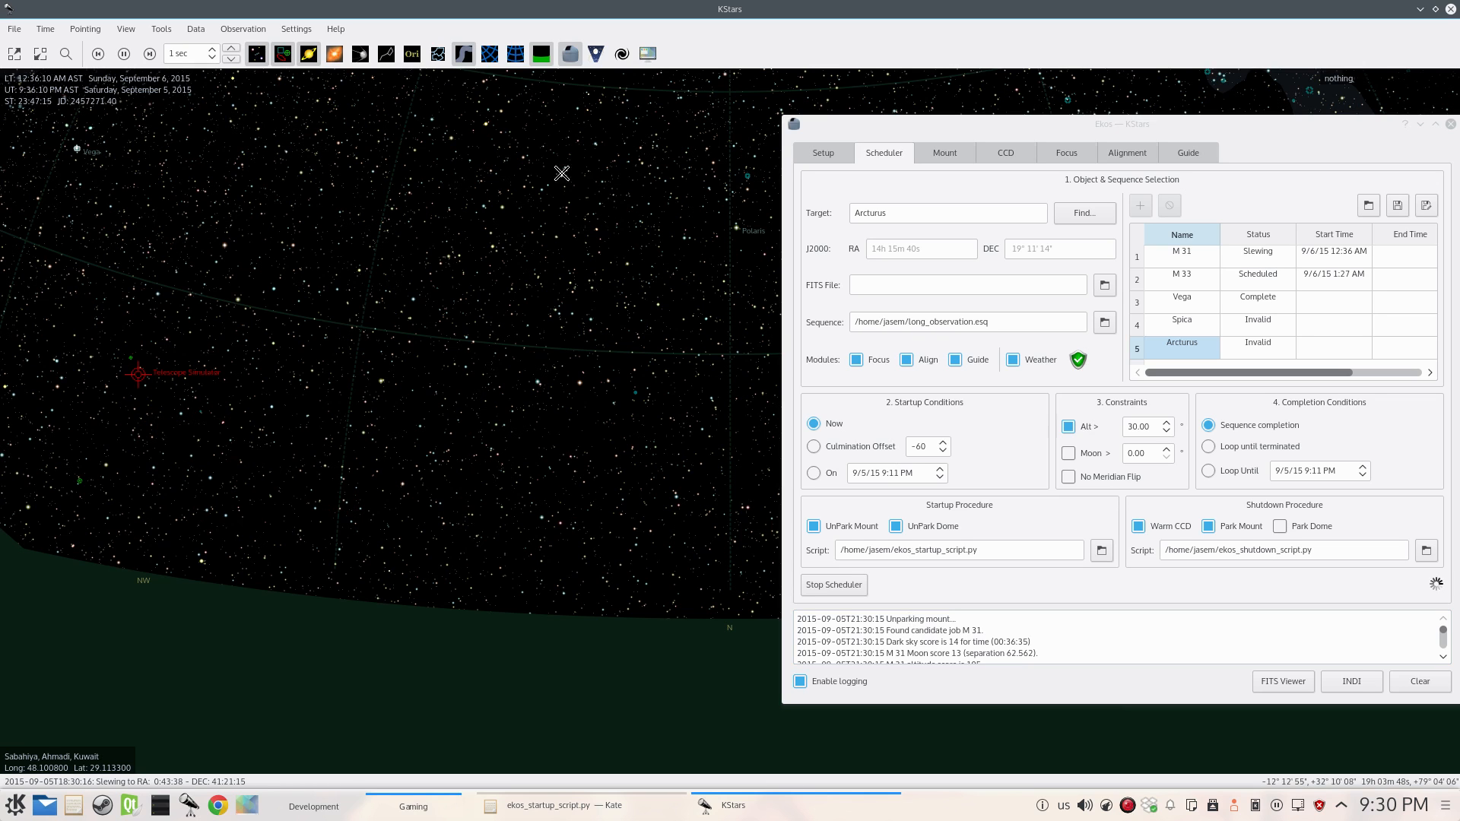
- Set the temperature range's Max OK to 30 in the WunderGround weather driver's INDI parameters and check the driver's weather status
left_click(595, 55)
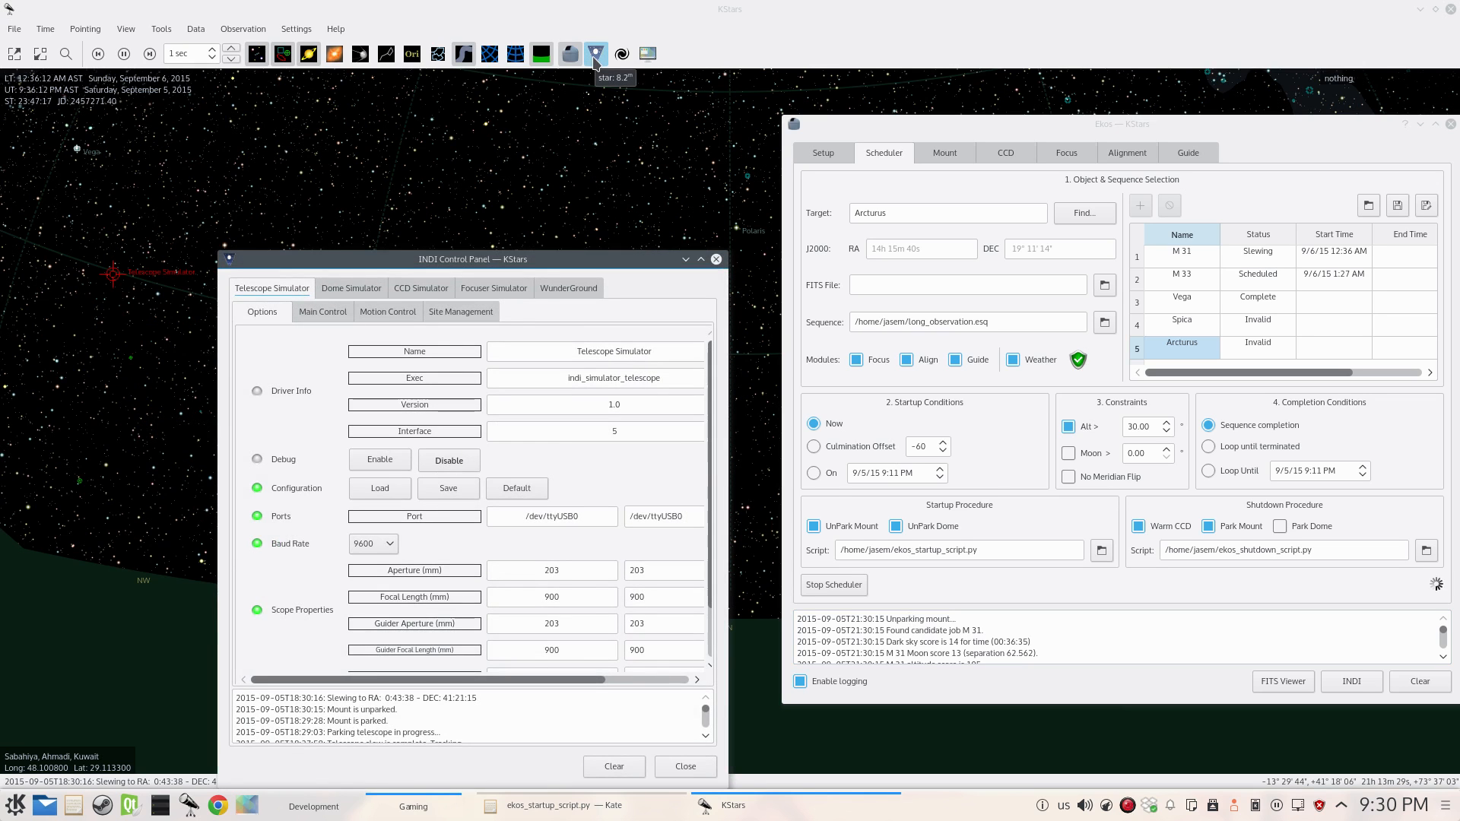
left_click(582, 290)
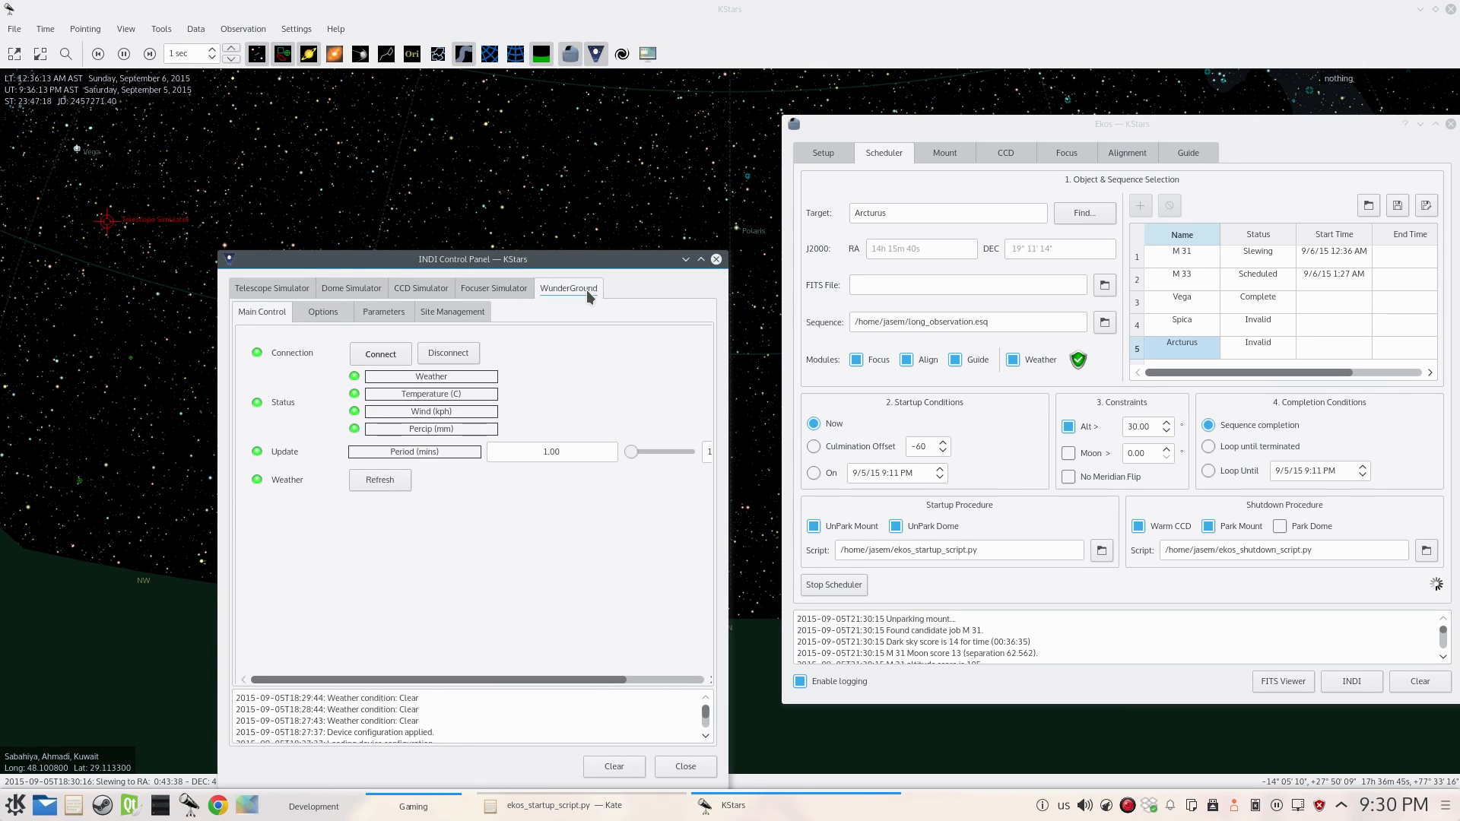
left_click(385, 316)
scroll(614, 553, "down", 4)
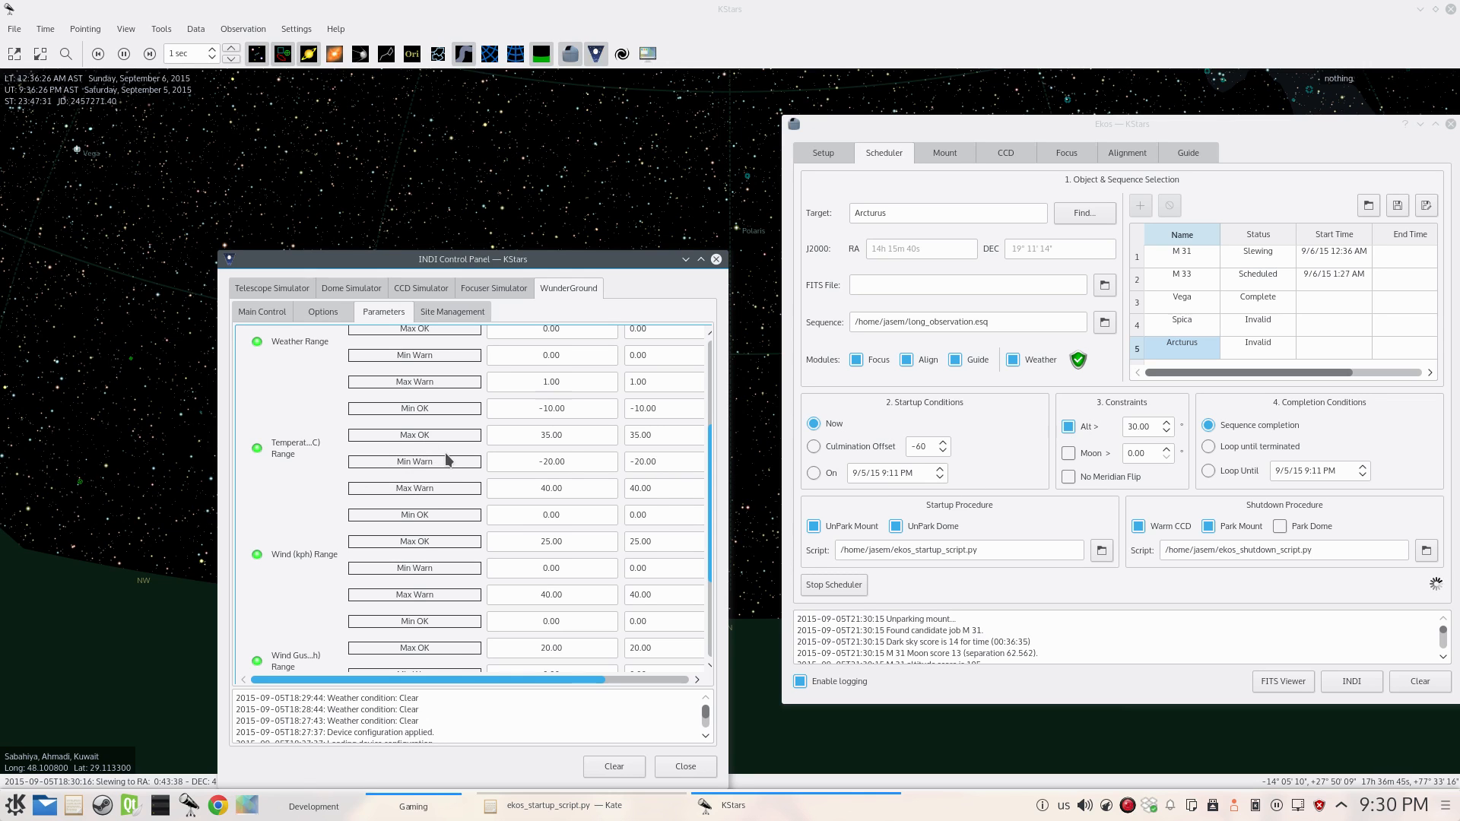
scroll(447, 459, "up", 1)
scroll(448, 460, "up", 1)
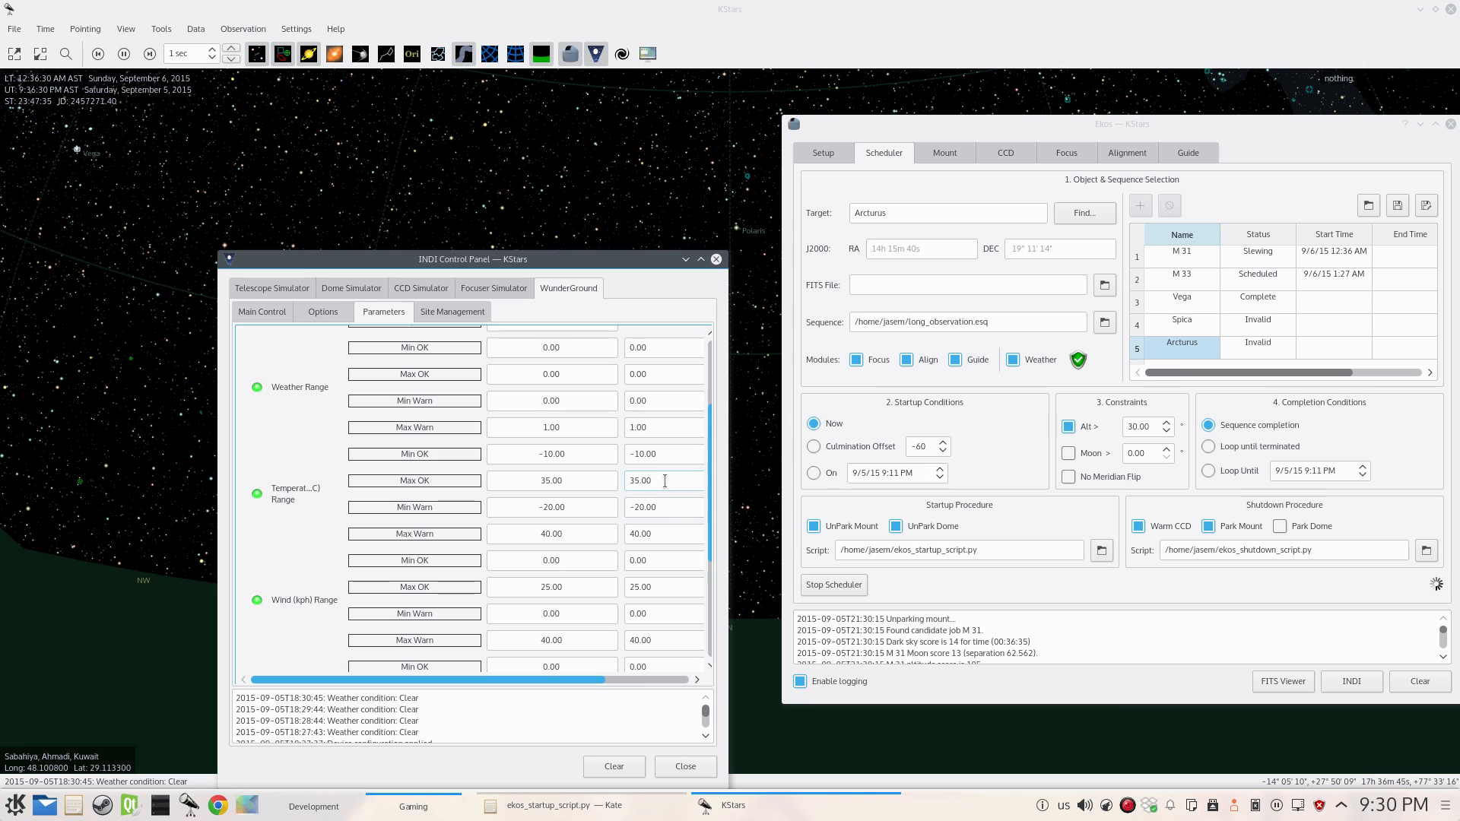
left_click_drag(665, 480, 546, 491)
type("30")
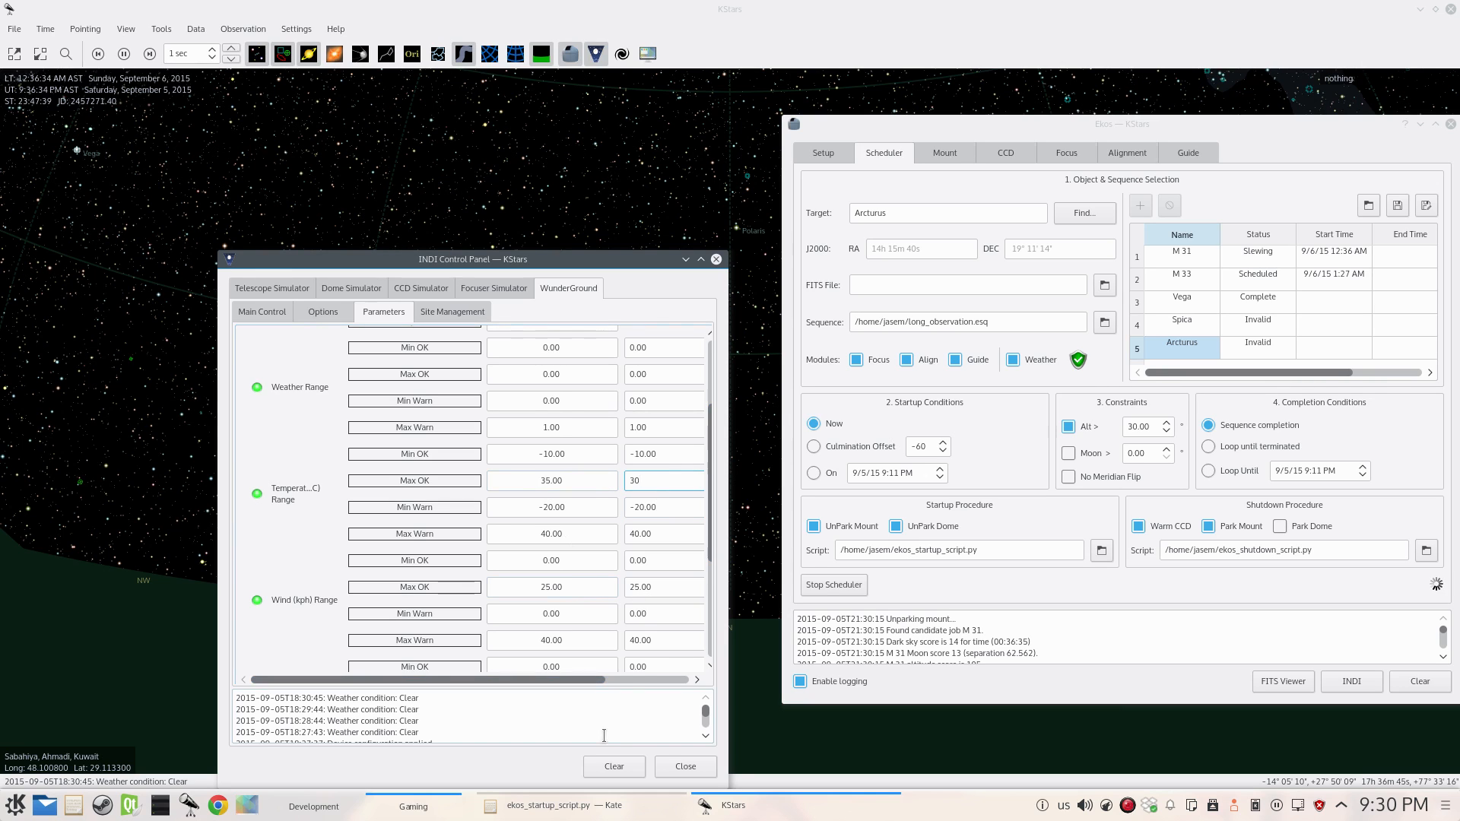
key("Return")
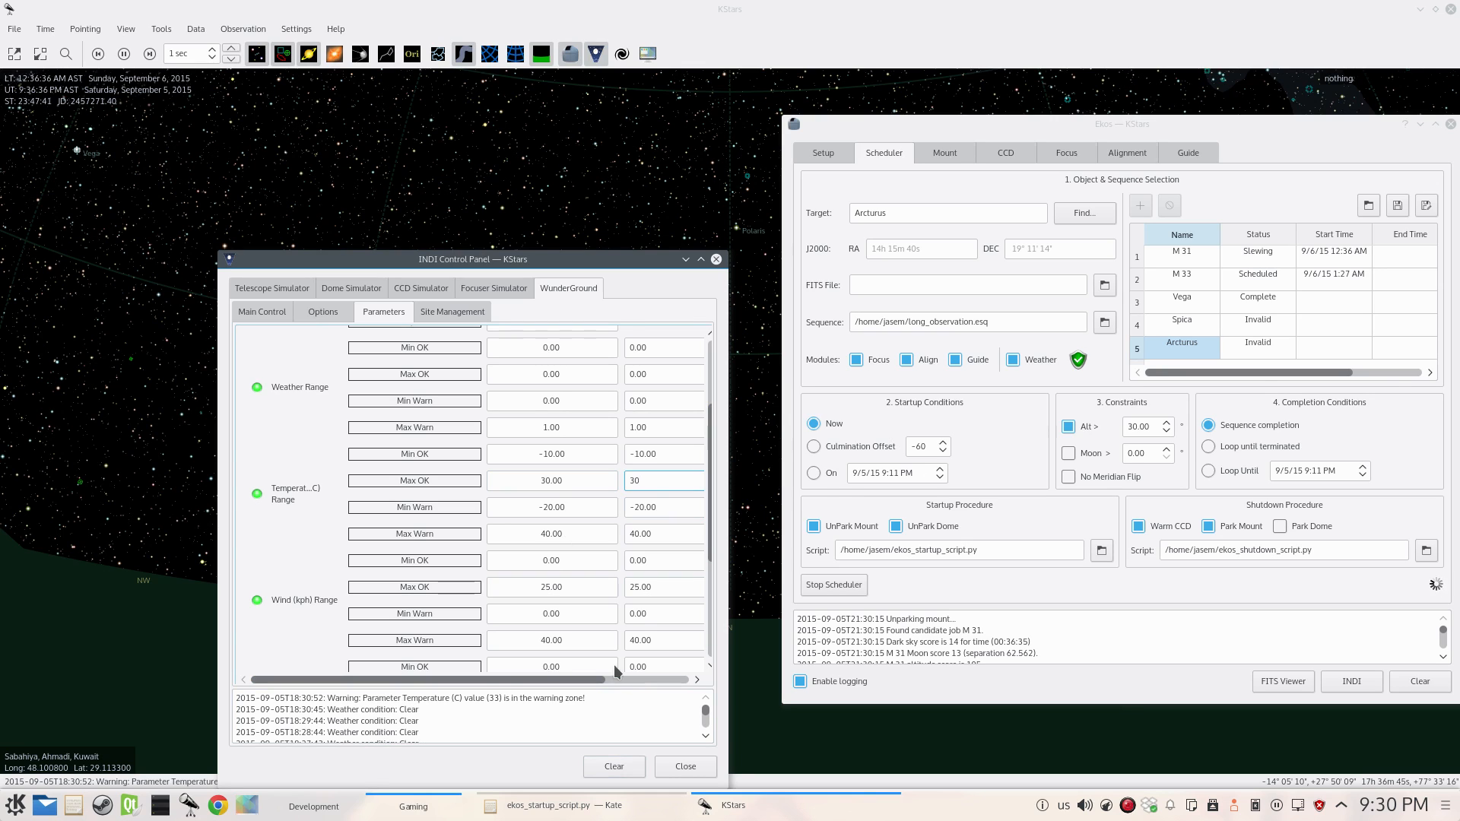
left_click(261, 311)
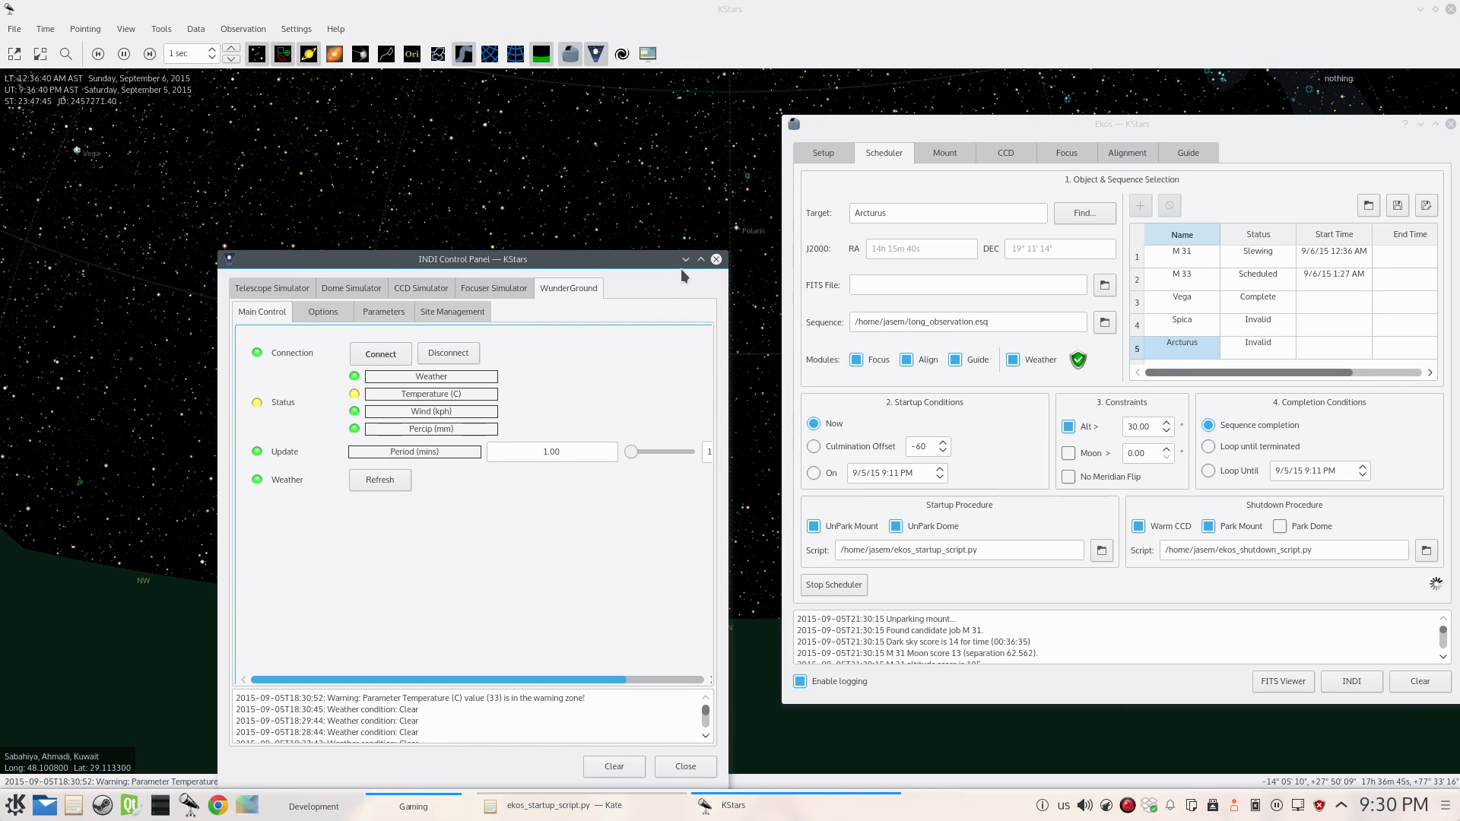
left_click(716, 259)
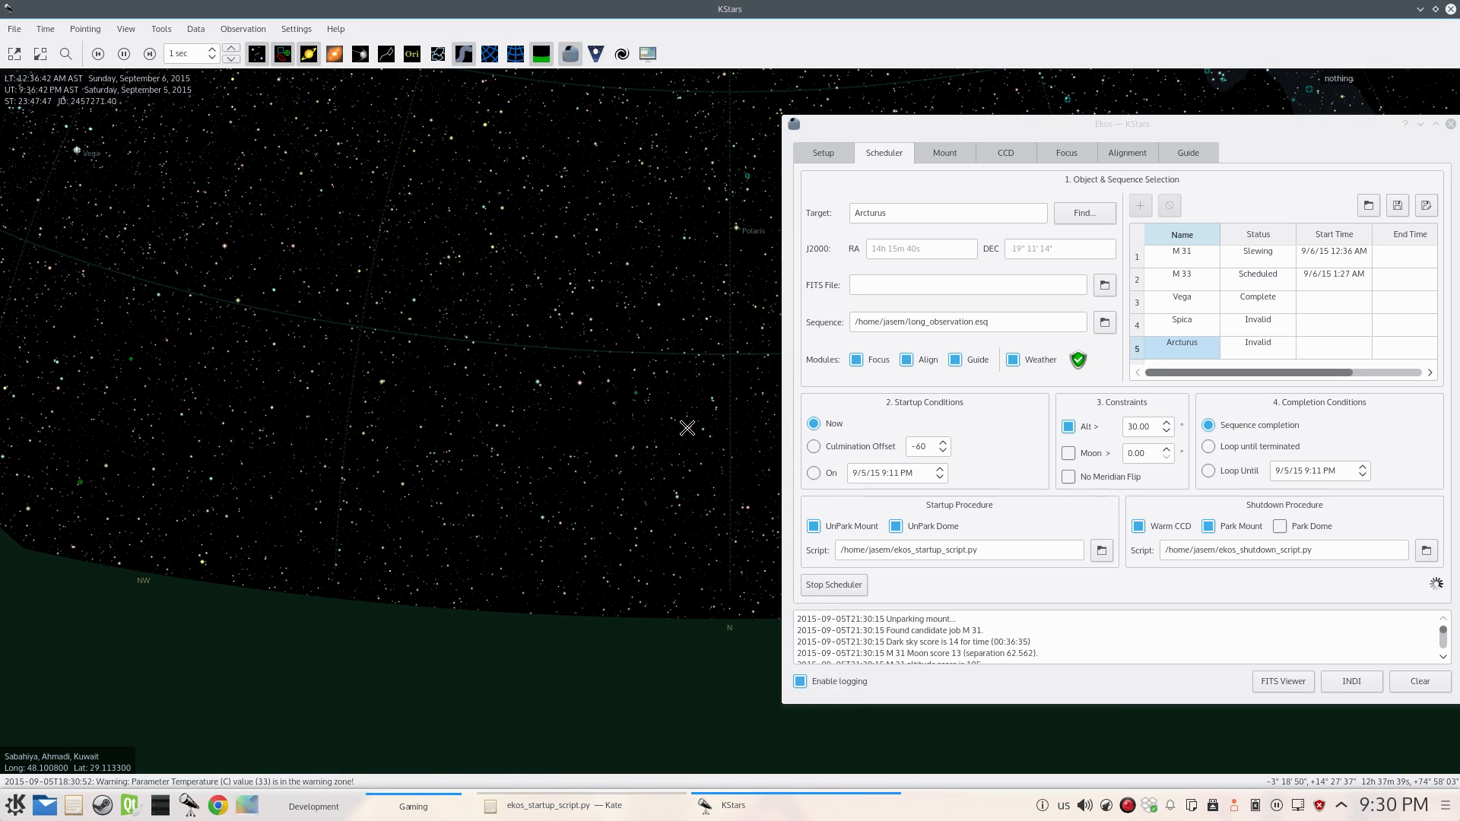
- Center the sky map on the Telescope Simulator's crosshair and show the FITS Viewer
scroll(629, 370, "down", 2)
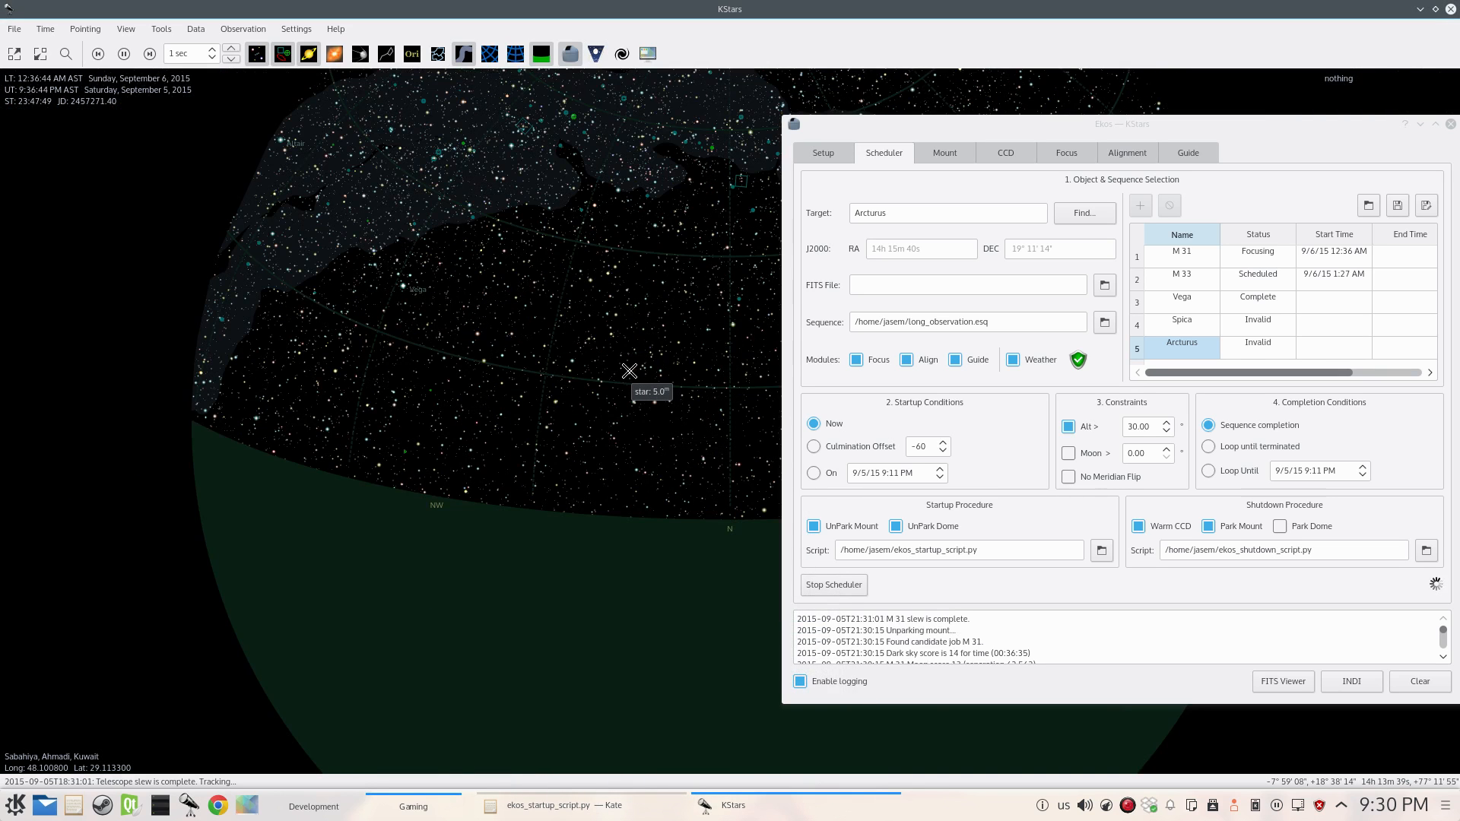
right_click(551, 259)
mouse_move(635, 513)
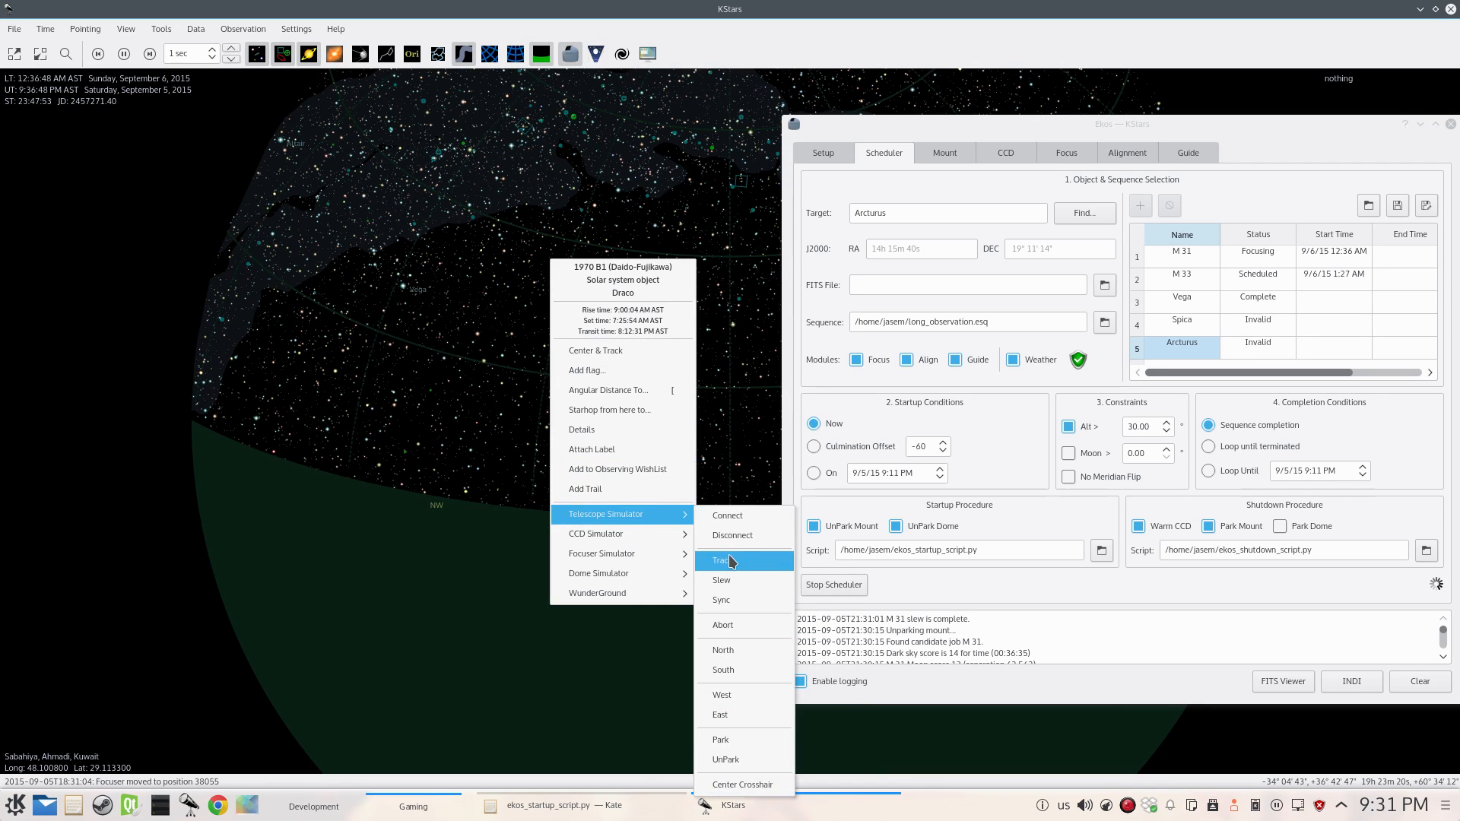
left_click(734, 785)
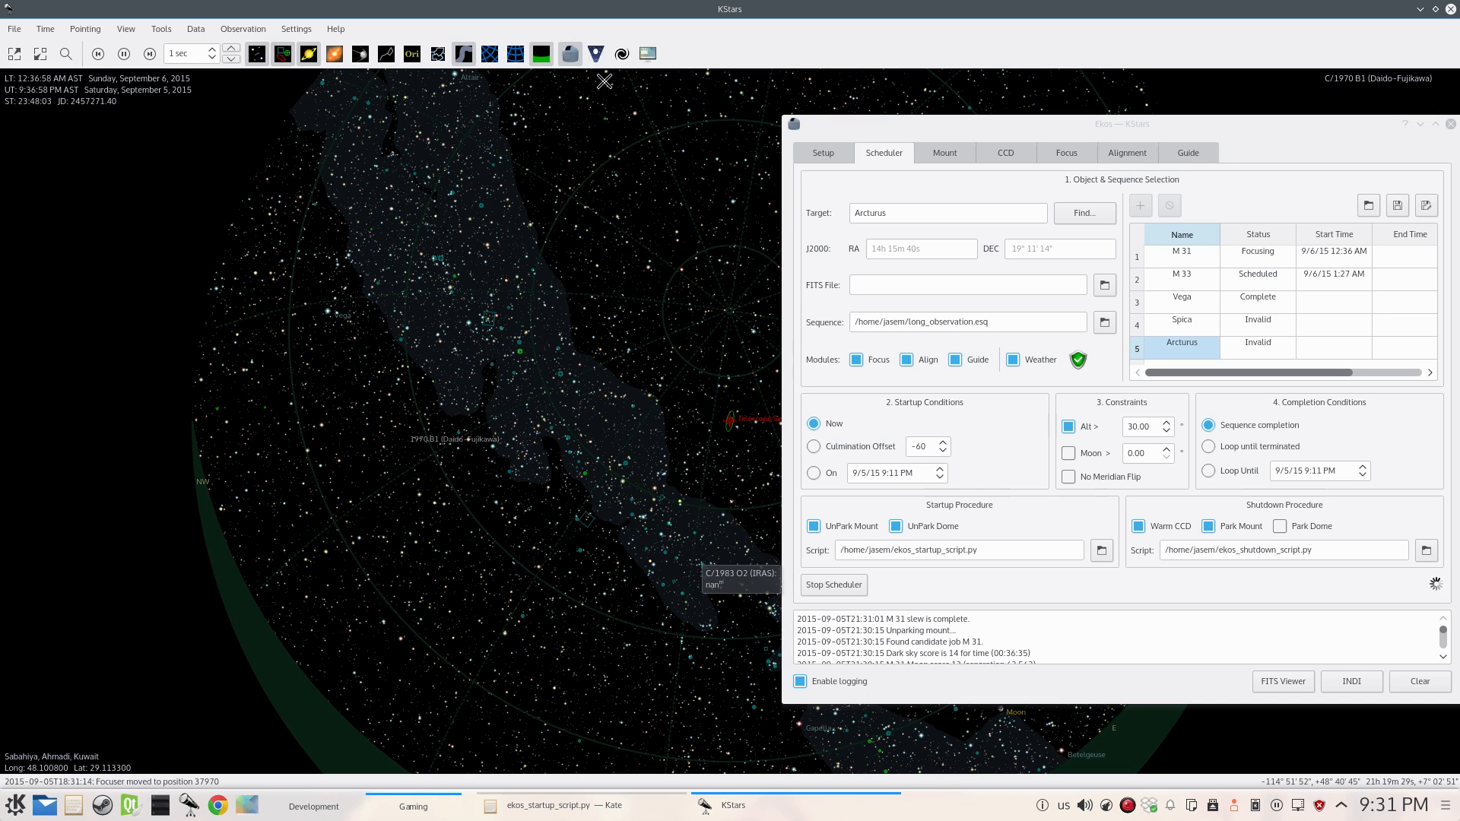
left_click(621, 54)
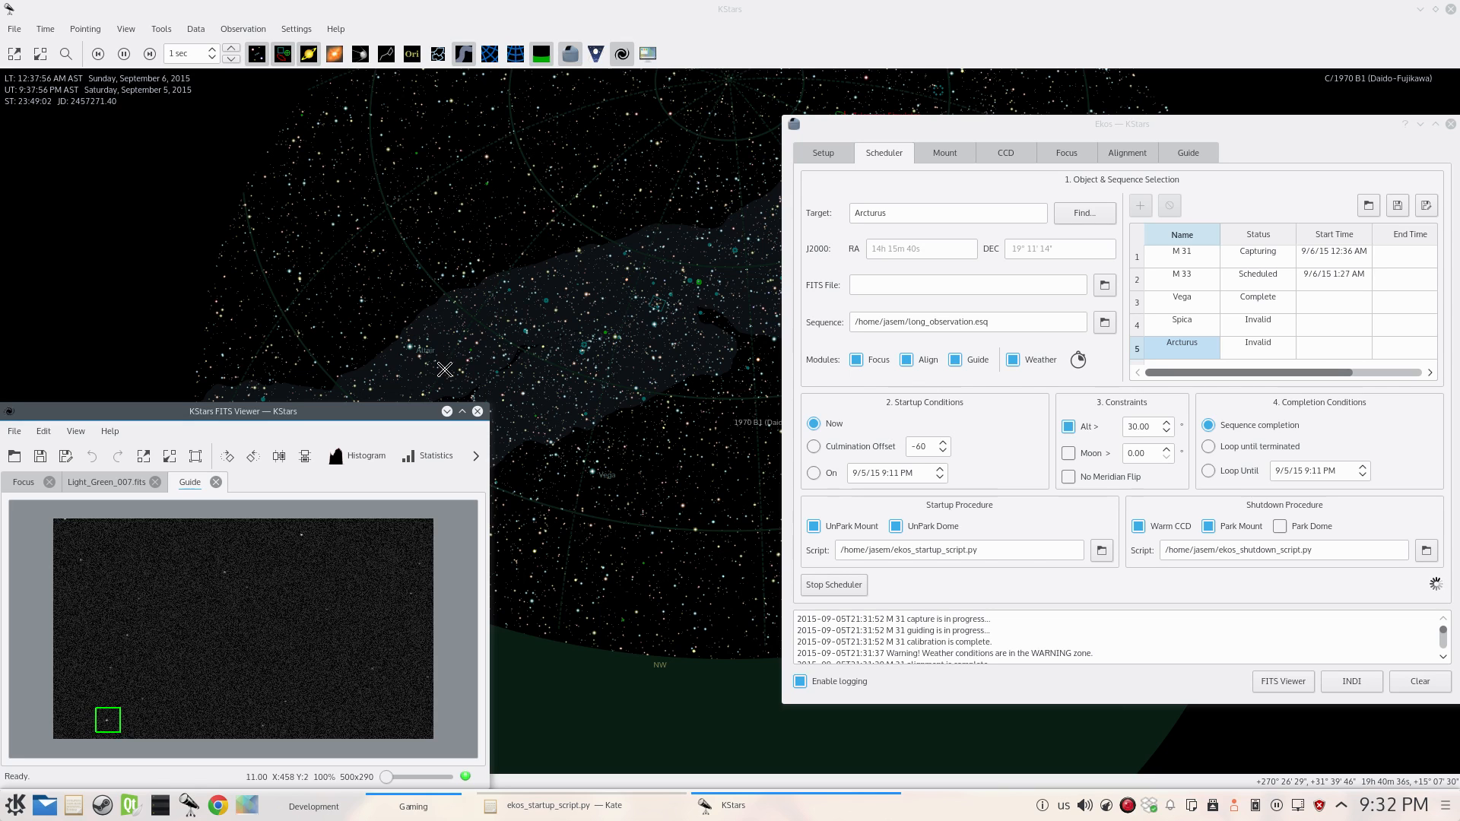
- Follow the M 31 job's capture progress and guiding drift graph in Ekos, and return to the job list
left_click(1004, 152)
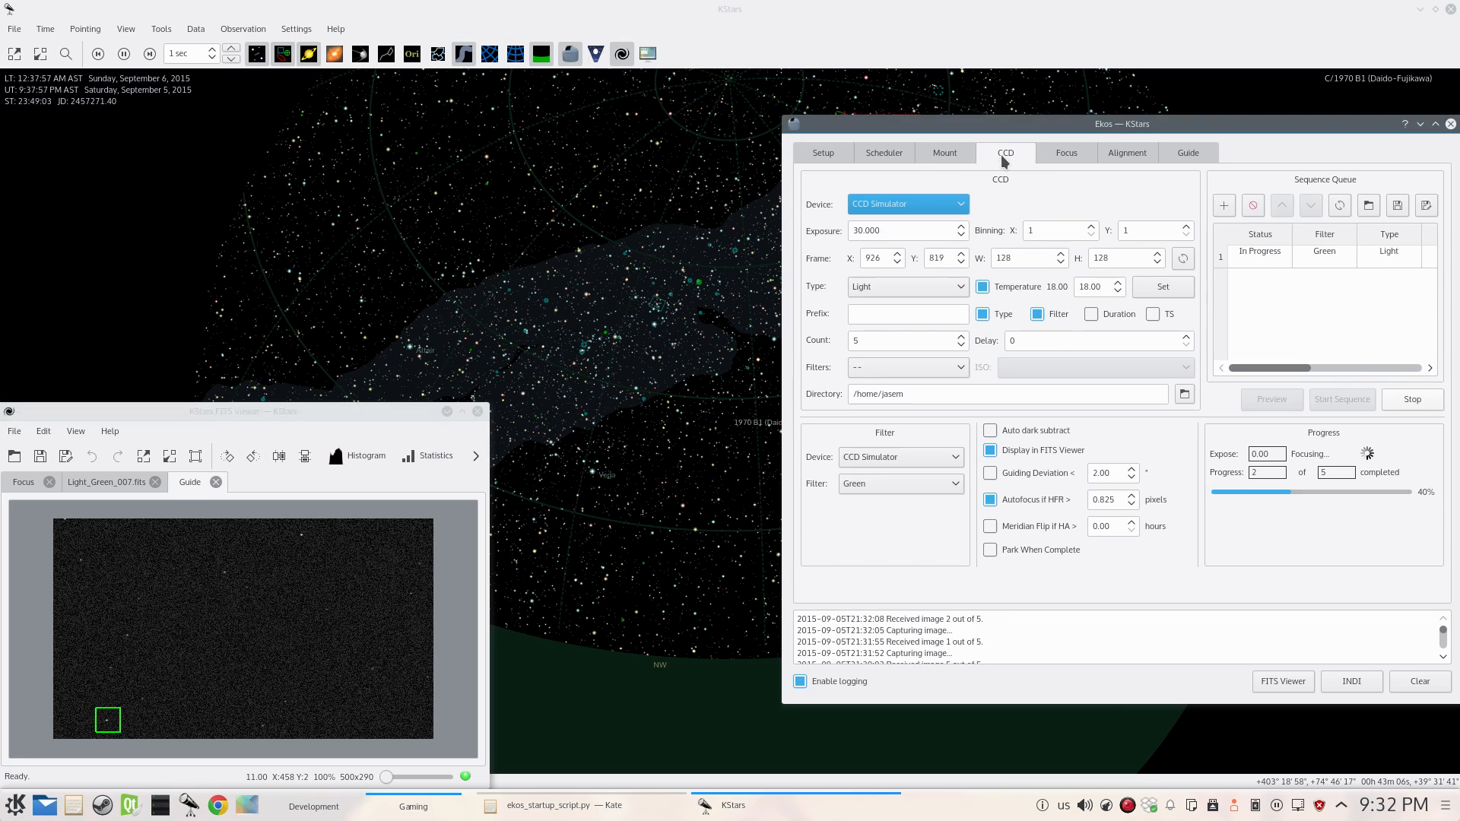
left_click(1184, 153)
left_click(896, 205)
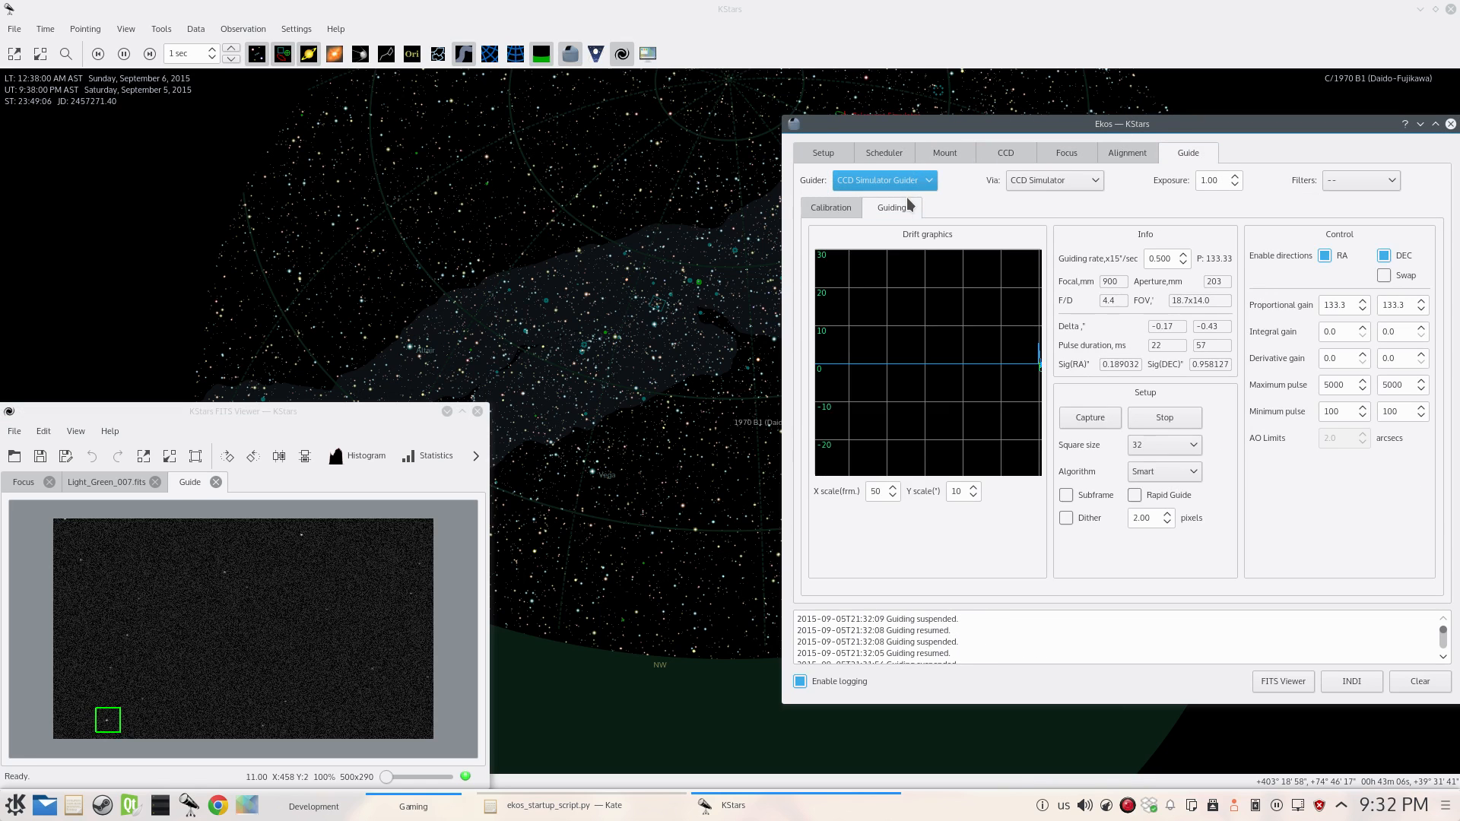
left_click(1009, 155)
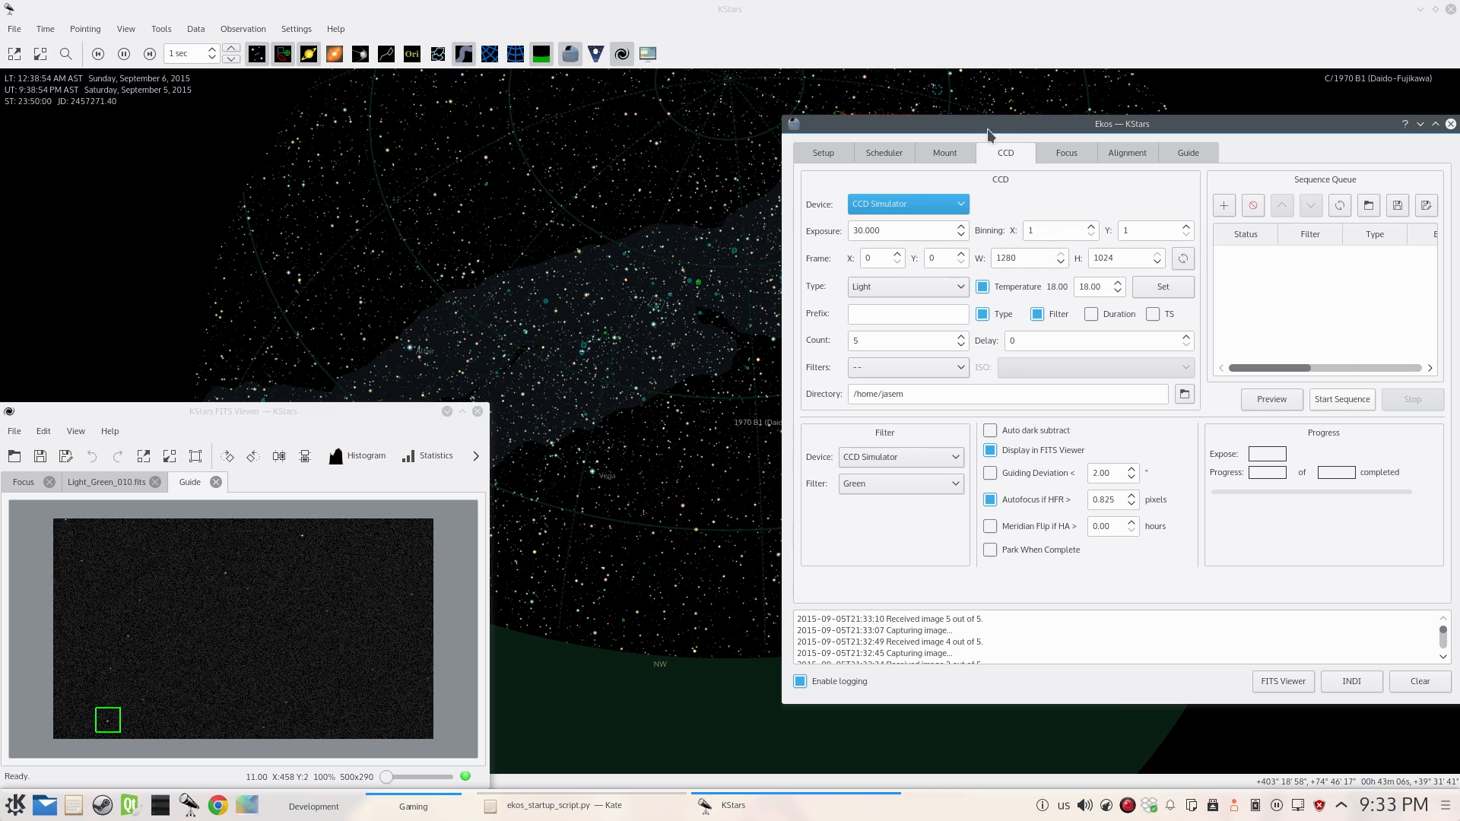
left_click(882, 153)
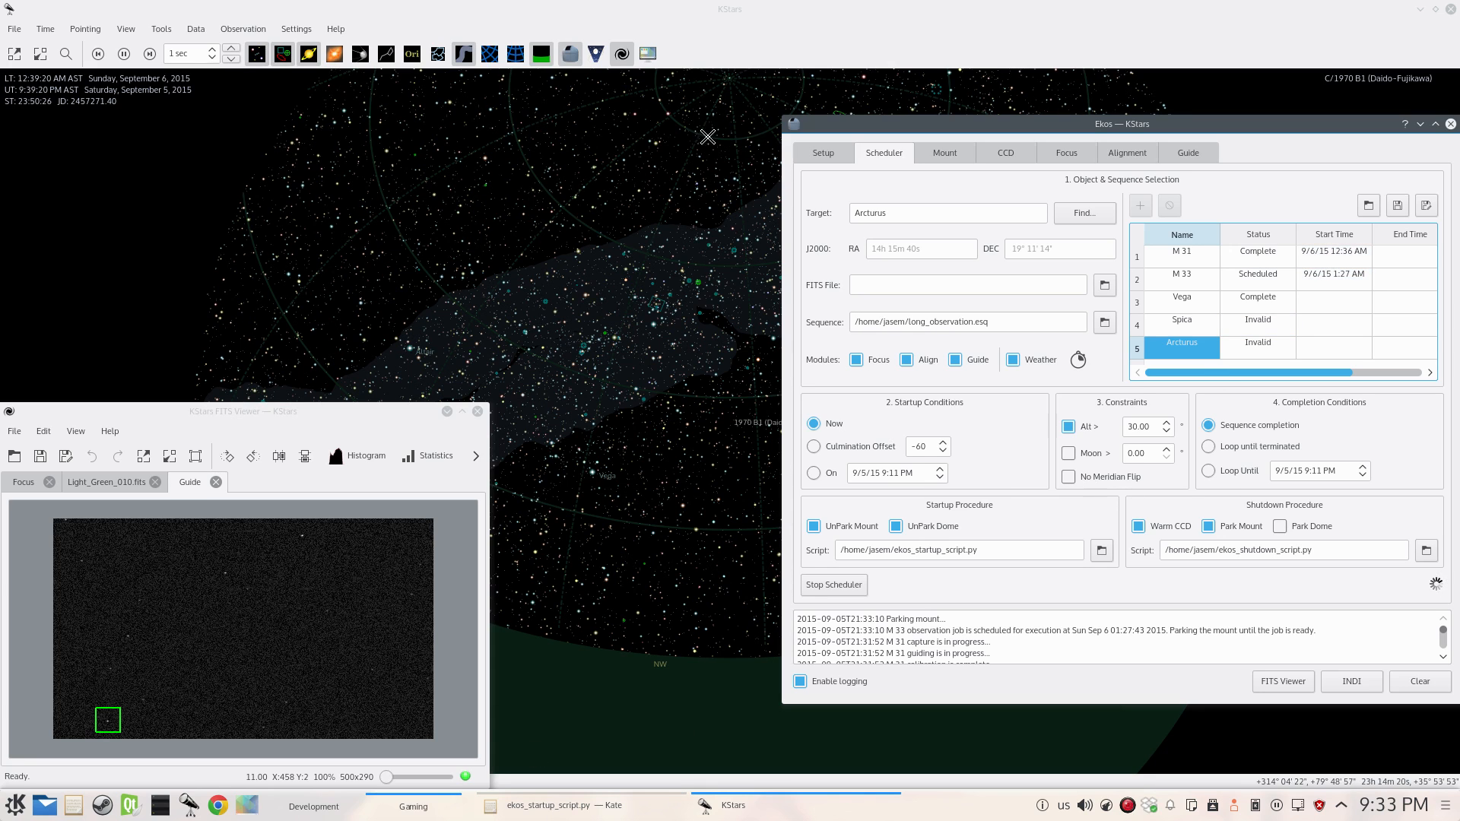
- Set the temperature range's Max Warn to 32 in the WunderGround driver's INDI parameters and apply the range
left_click(597, 53)
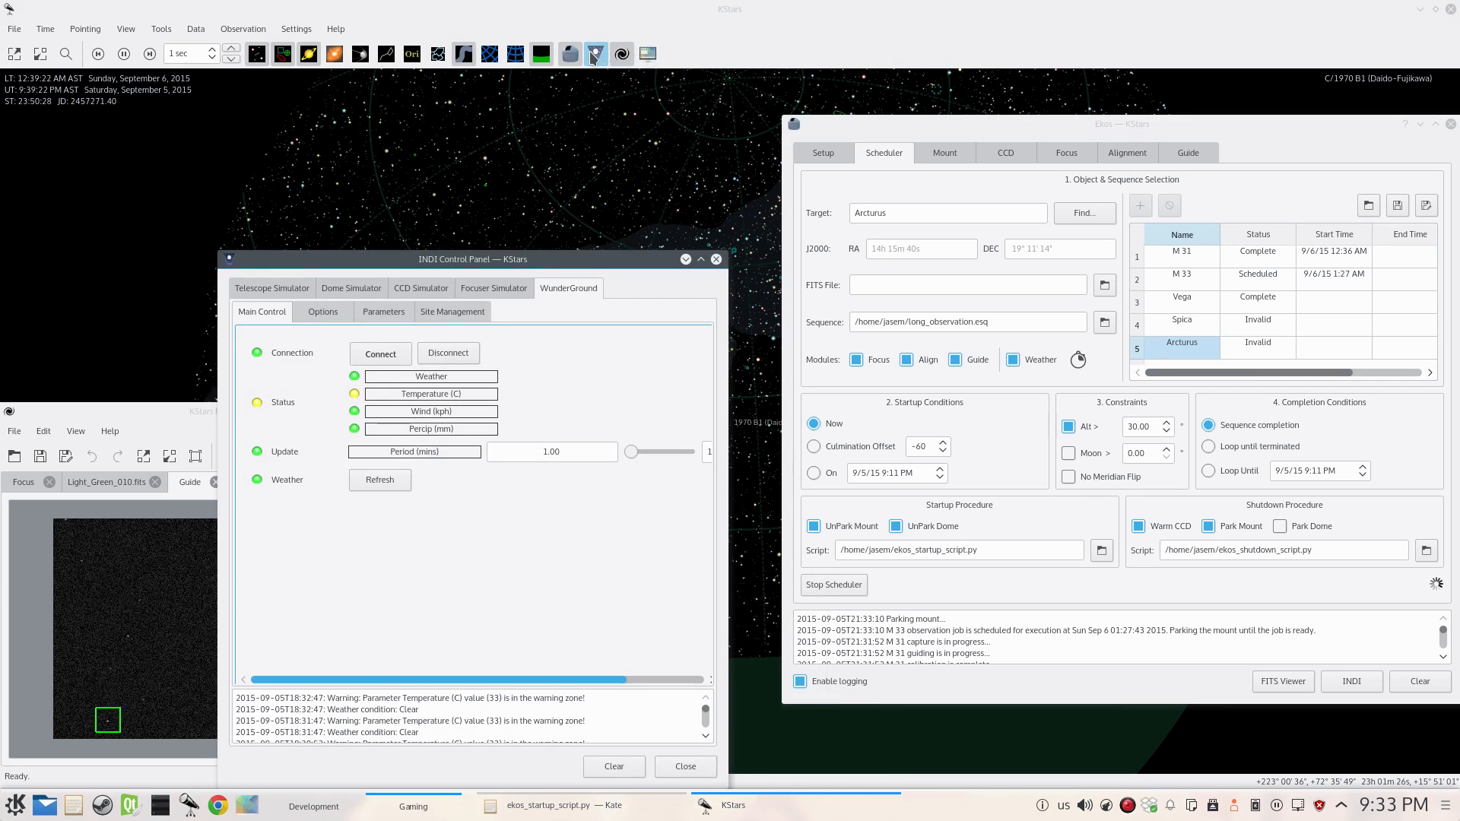
left_click(384, 316)
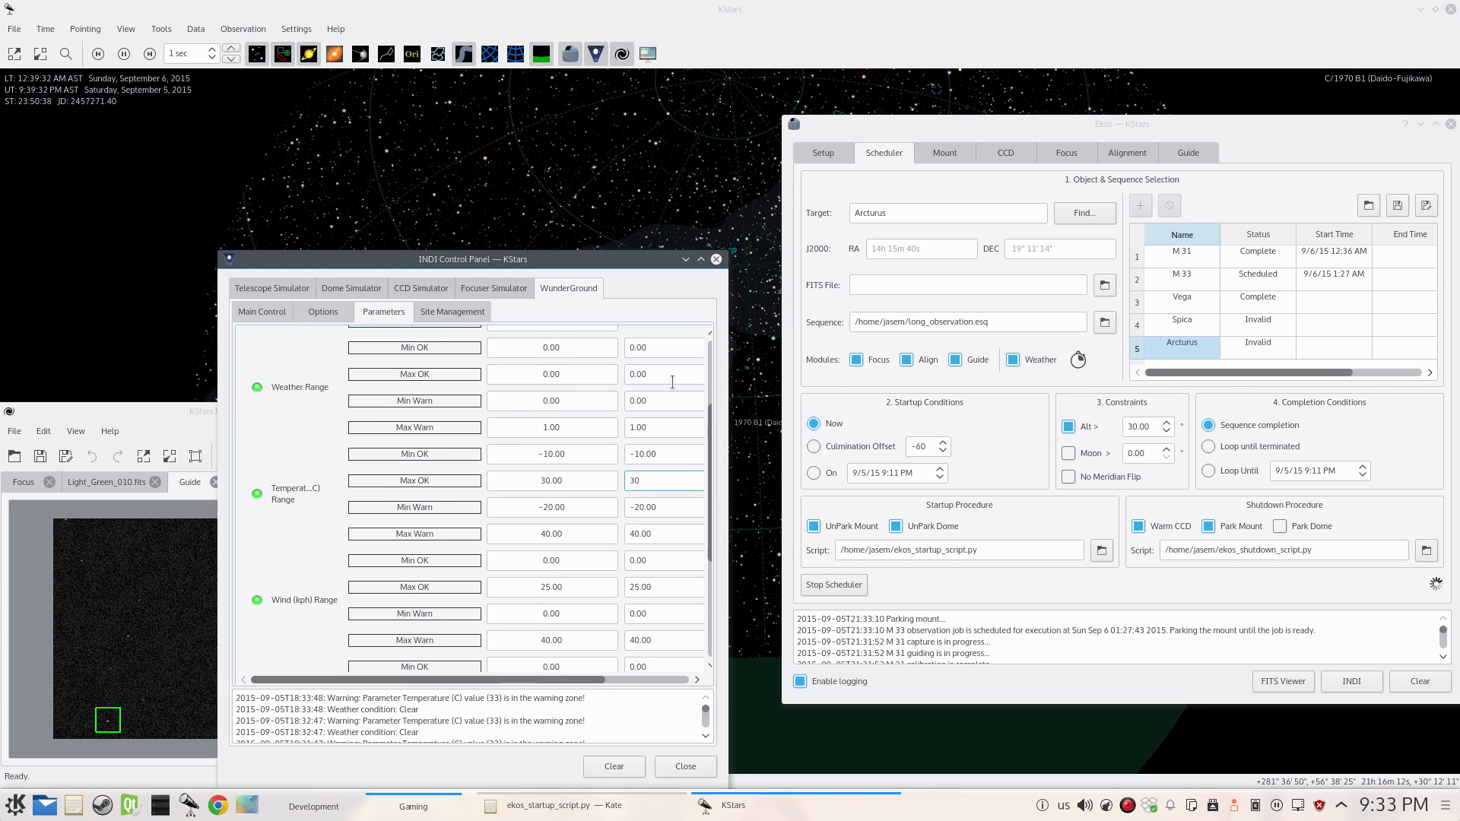
scroll(673, 382, "up", 3)
scroll(673, 382, "down", 3)
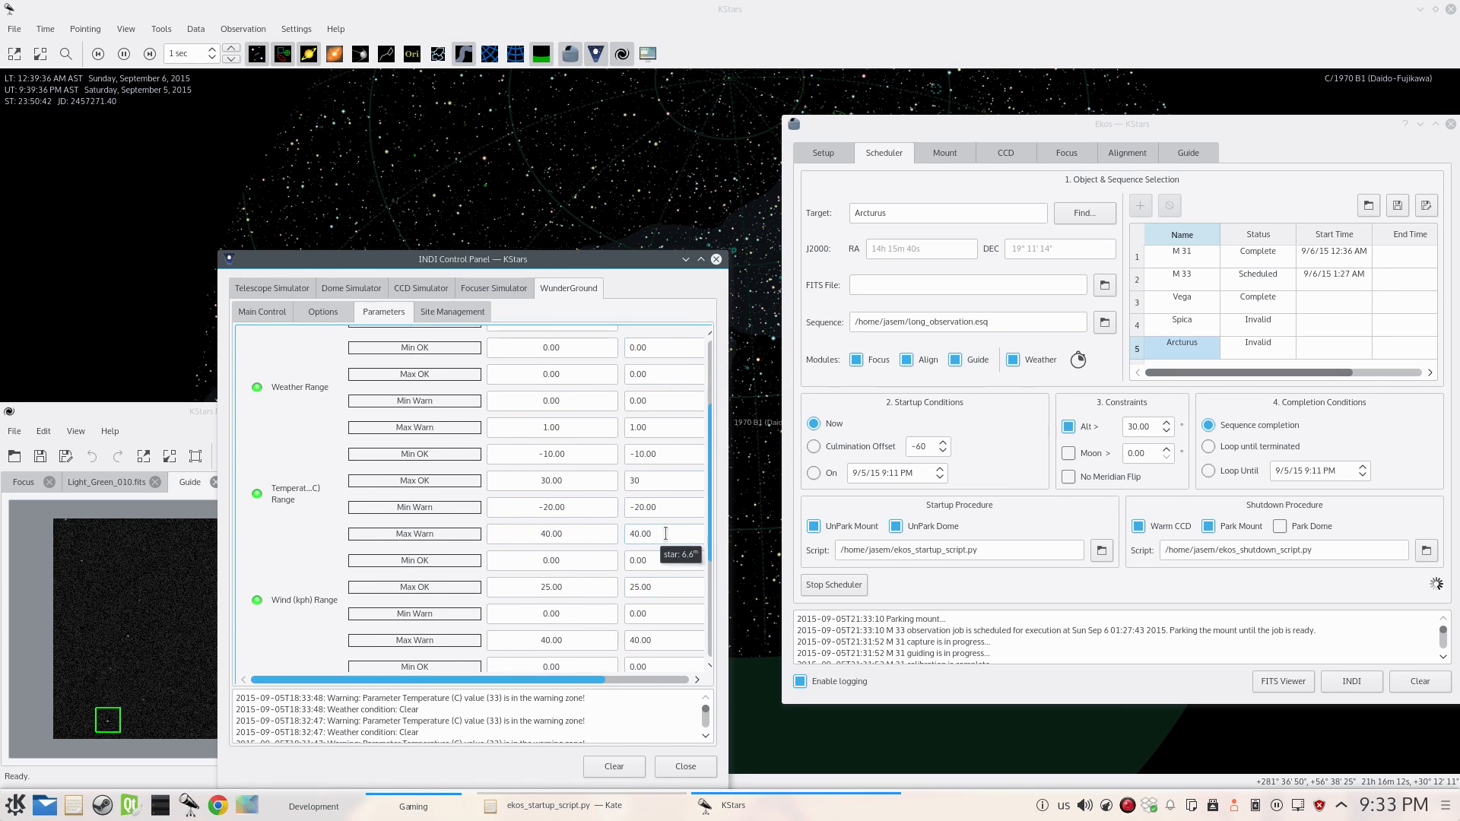
scroll(665, 534, "down", 1)
left_click_drag(665, 534, 539, 523)
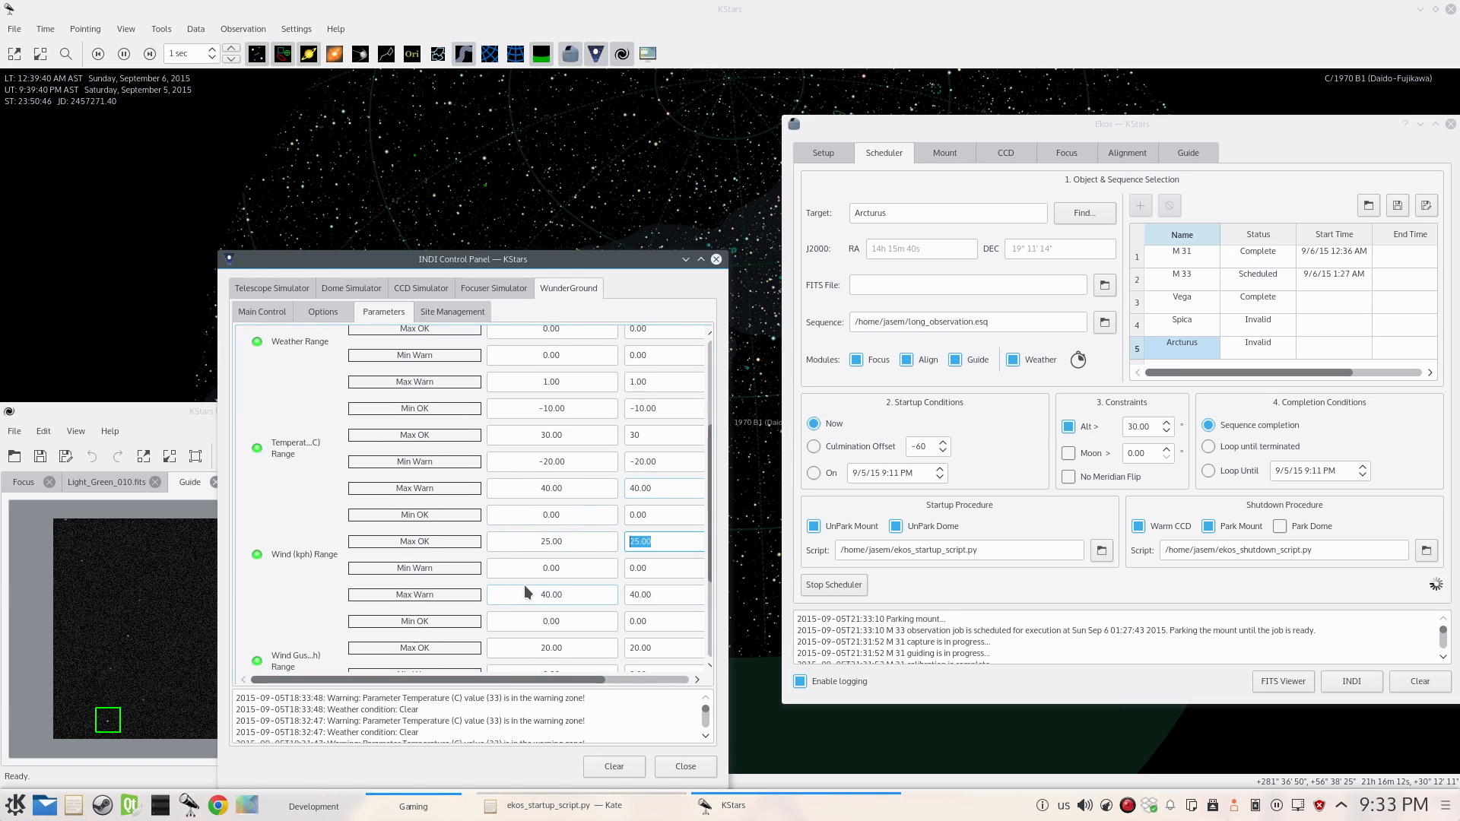
type("32")
double_click(644, 489)
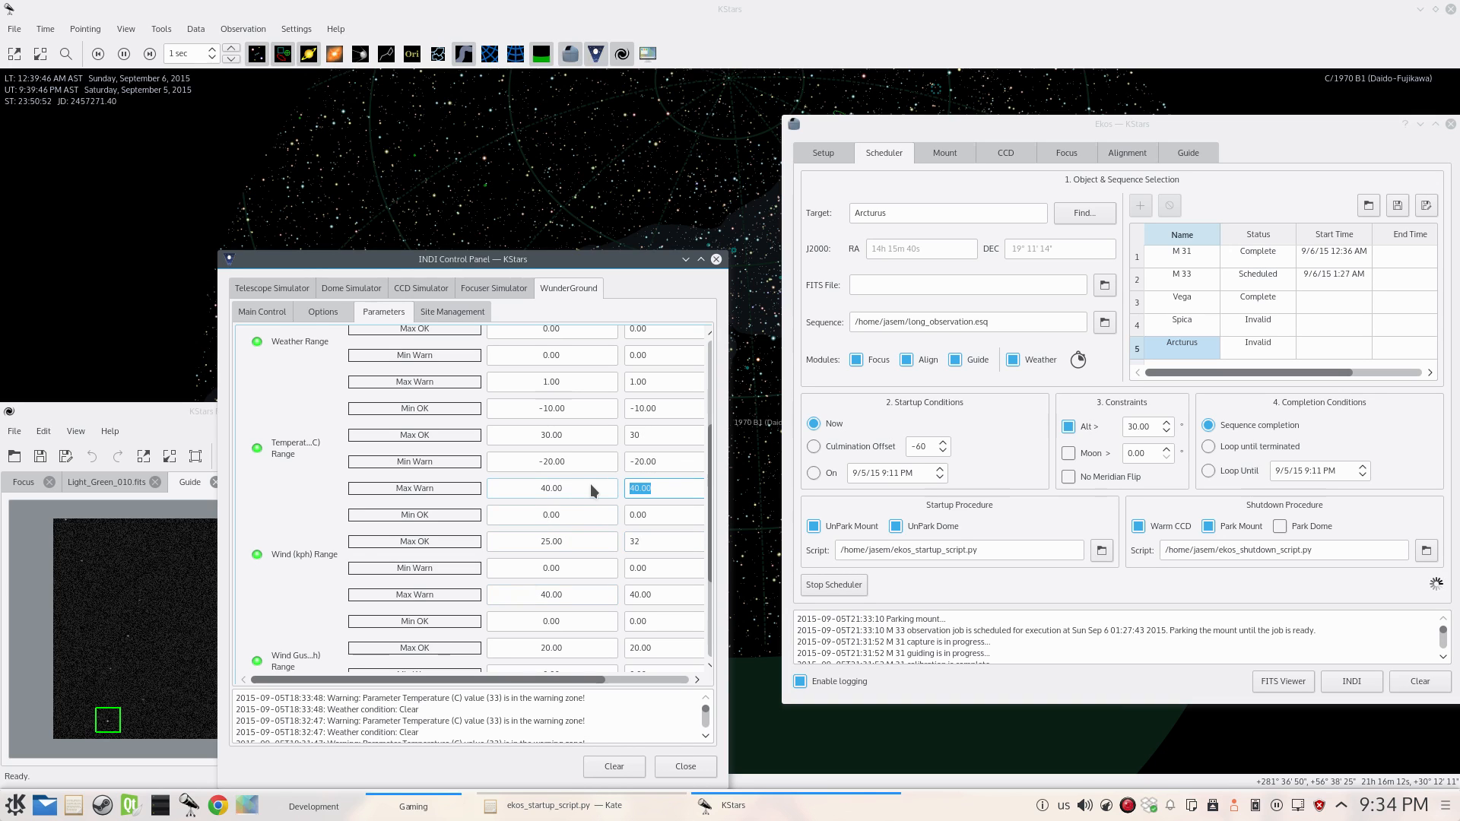
type("32")
left_click_drag(586, 679, 670, 679)
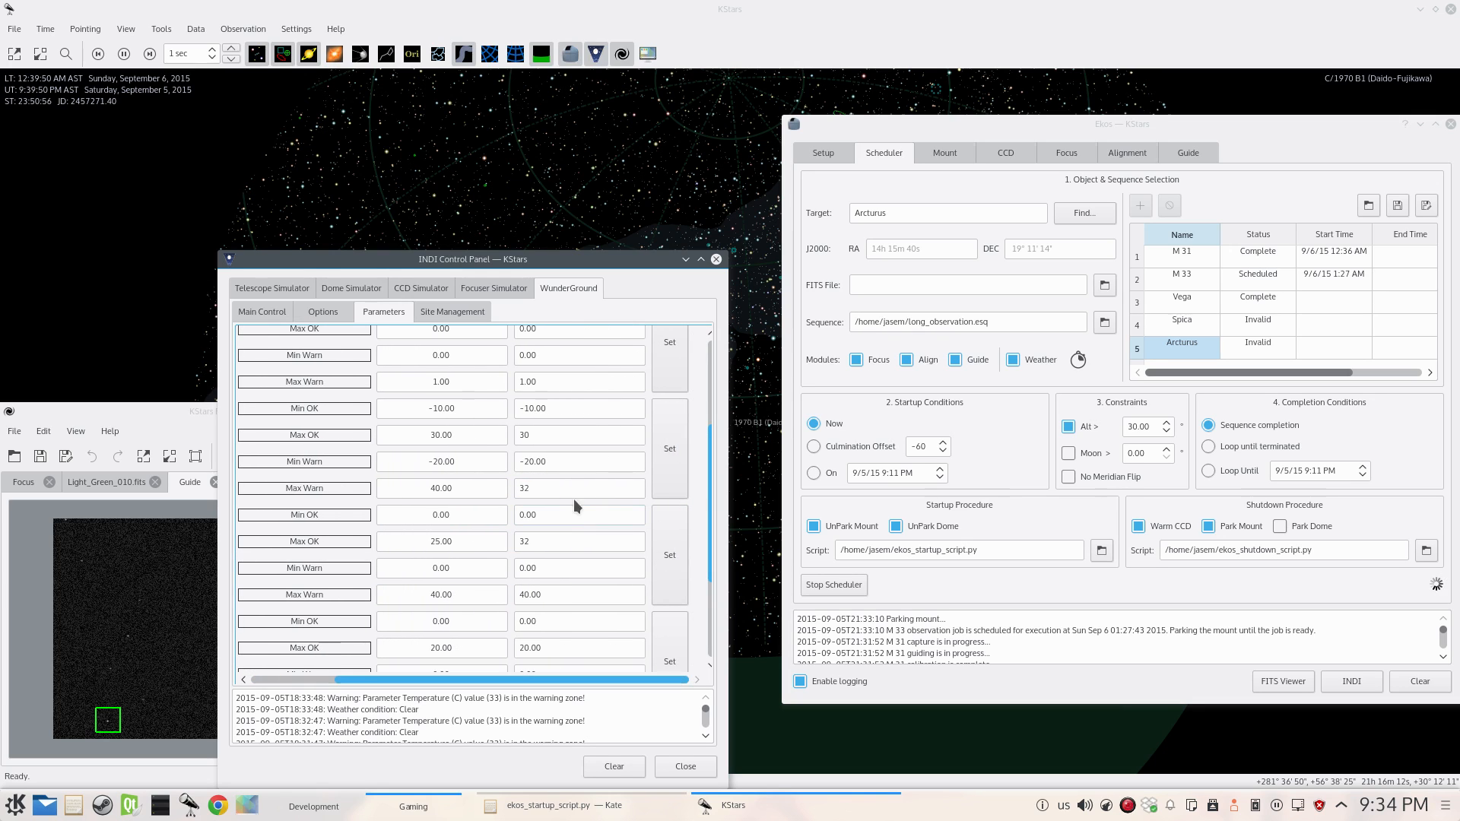
left_click(542, 431)
left_click(536, 487)
left_click(670, 439)
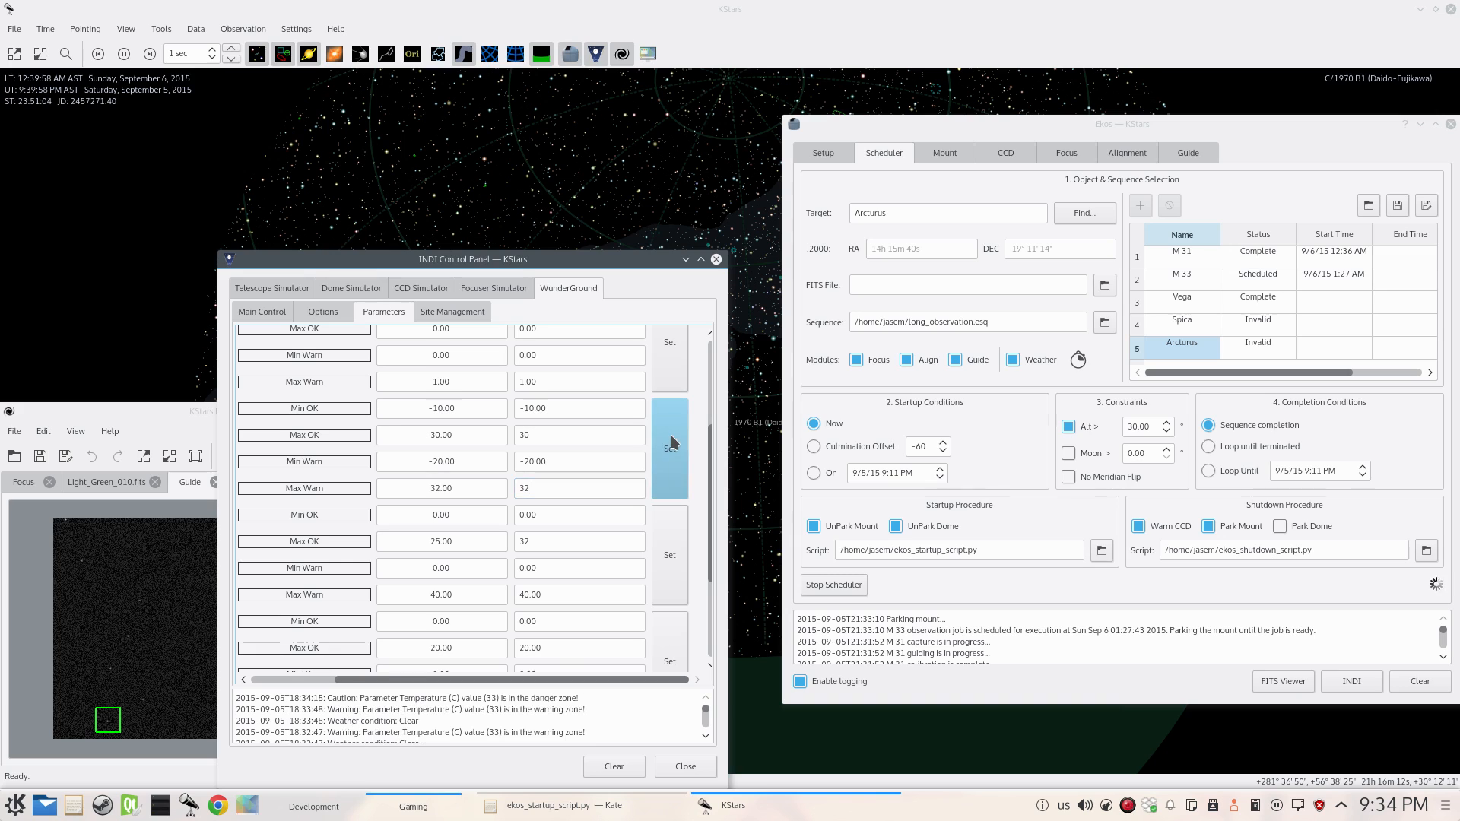
- Check the WunderGround weather status and read the scheduler log entries about the observatory shutdown
left_click(260, 312)
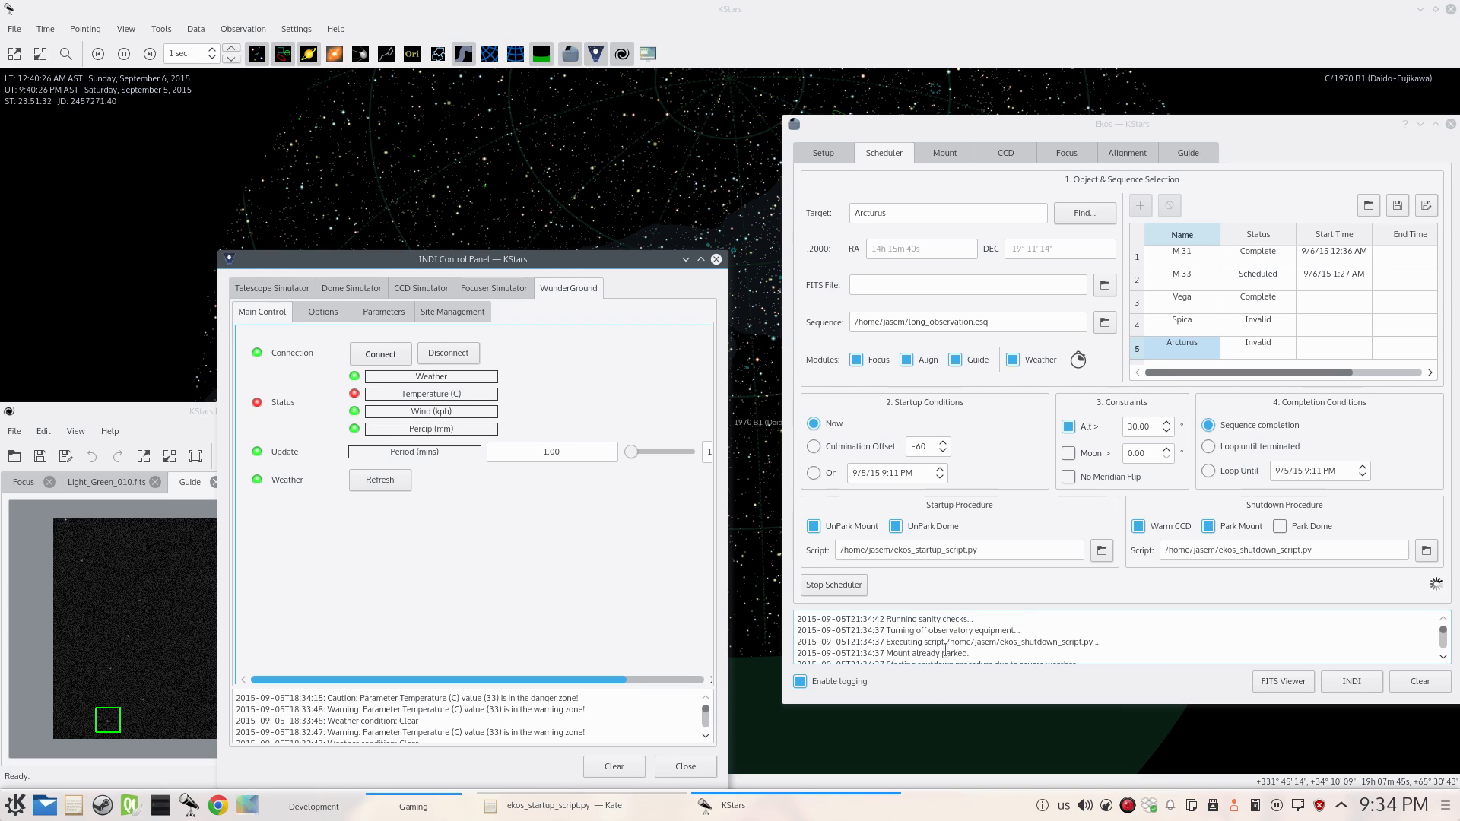
scroll(1057, 639, "down", 1)
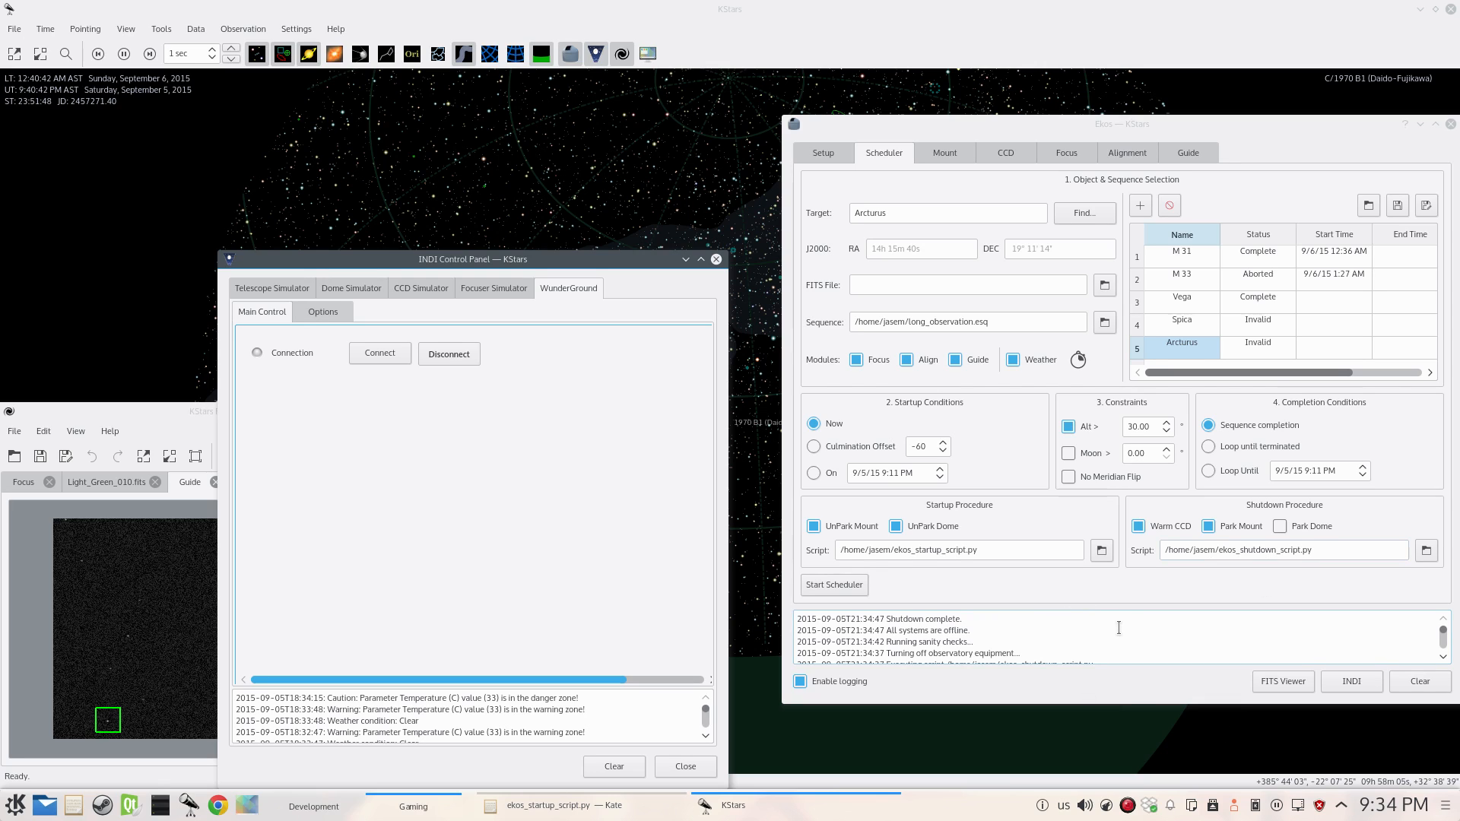
left_click(1233, 528)
- Hide the INDI Control Panel and move the Ekos window beside the FITS Viewer
left_click(594, 61)
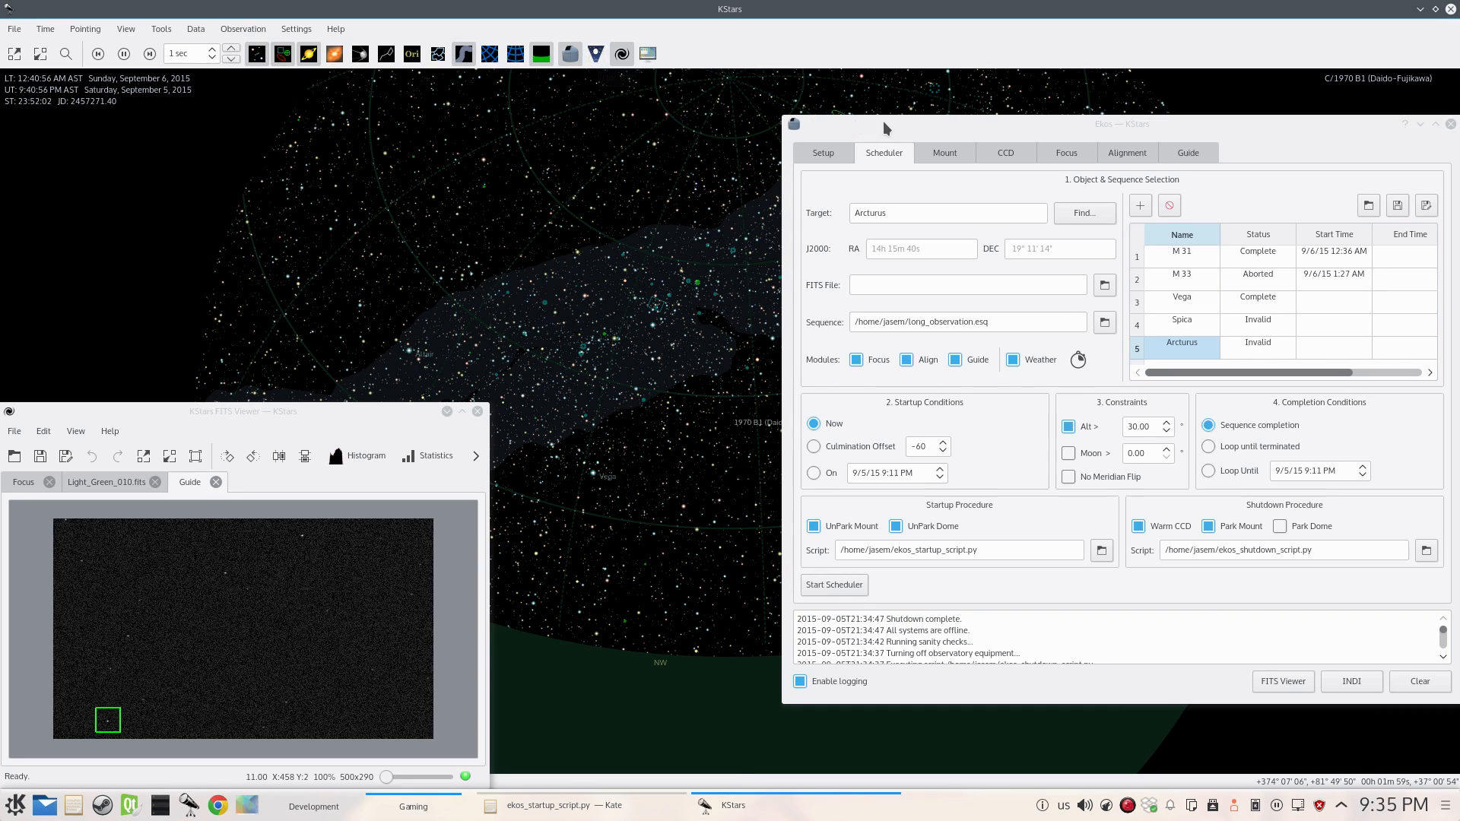
left_click_drag(880, 123, 674, 110)
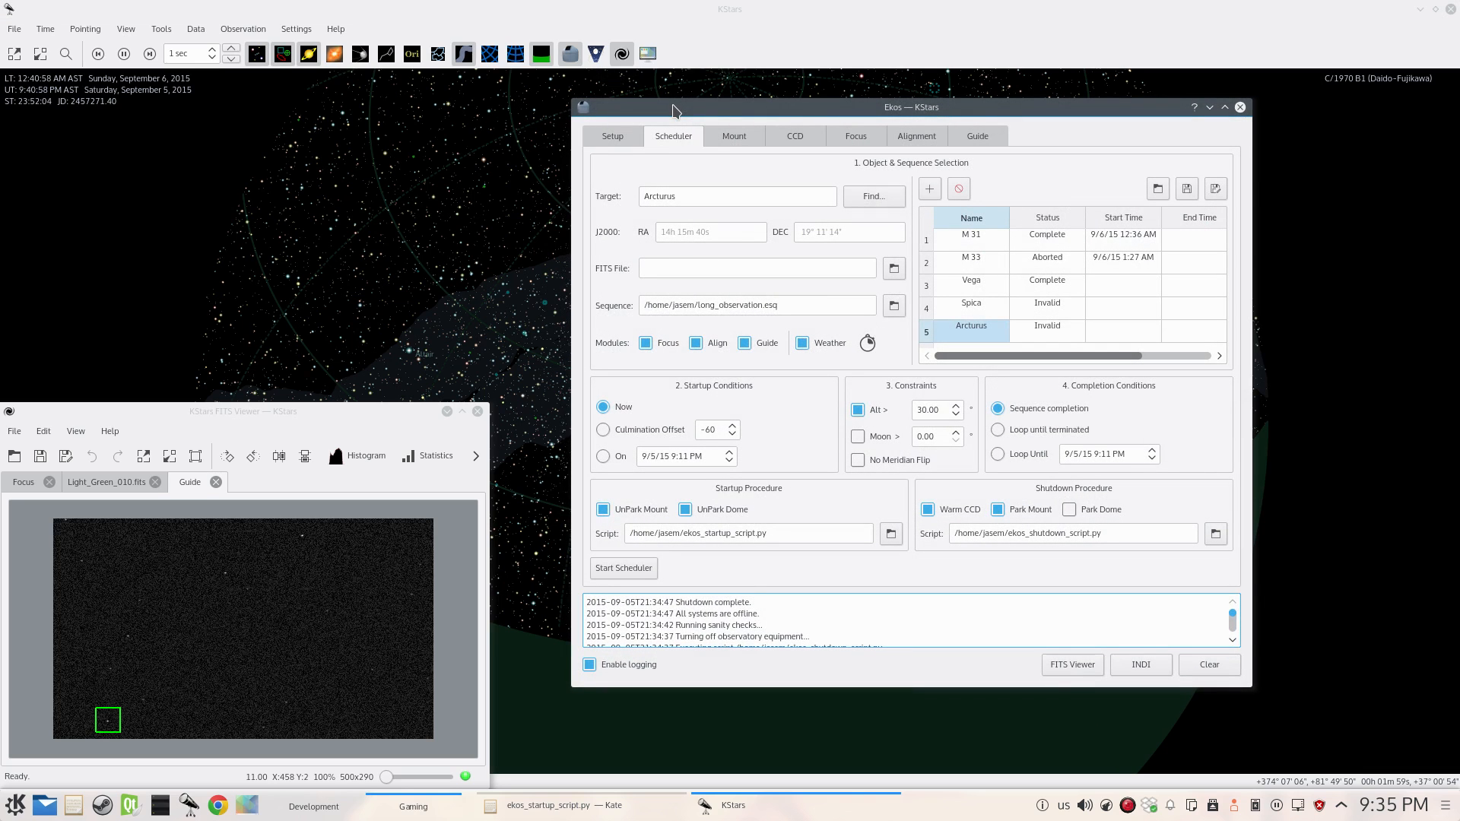